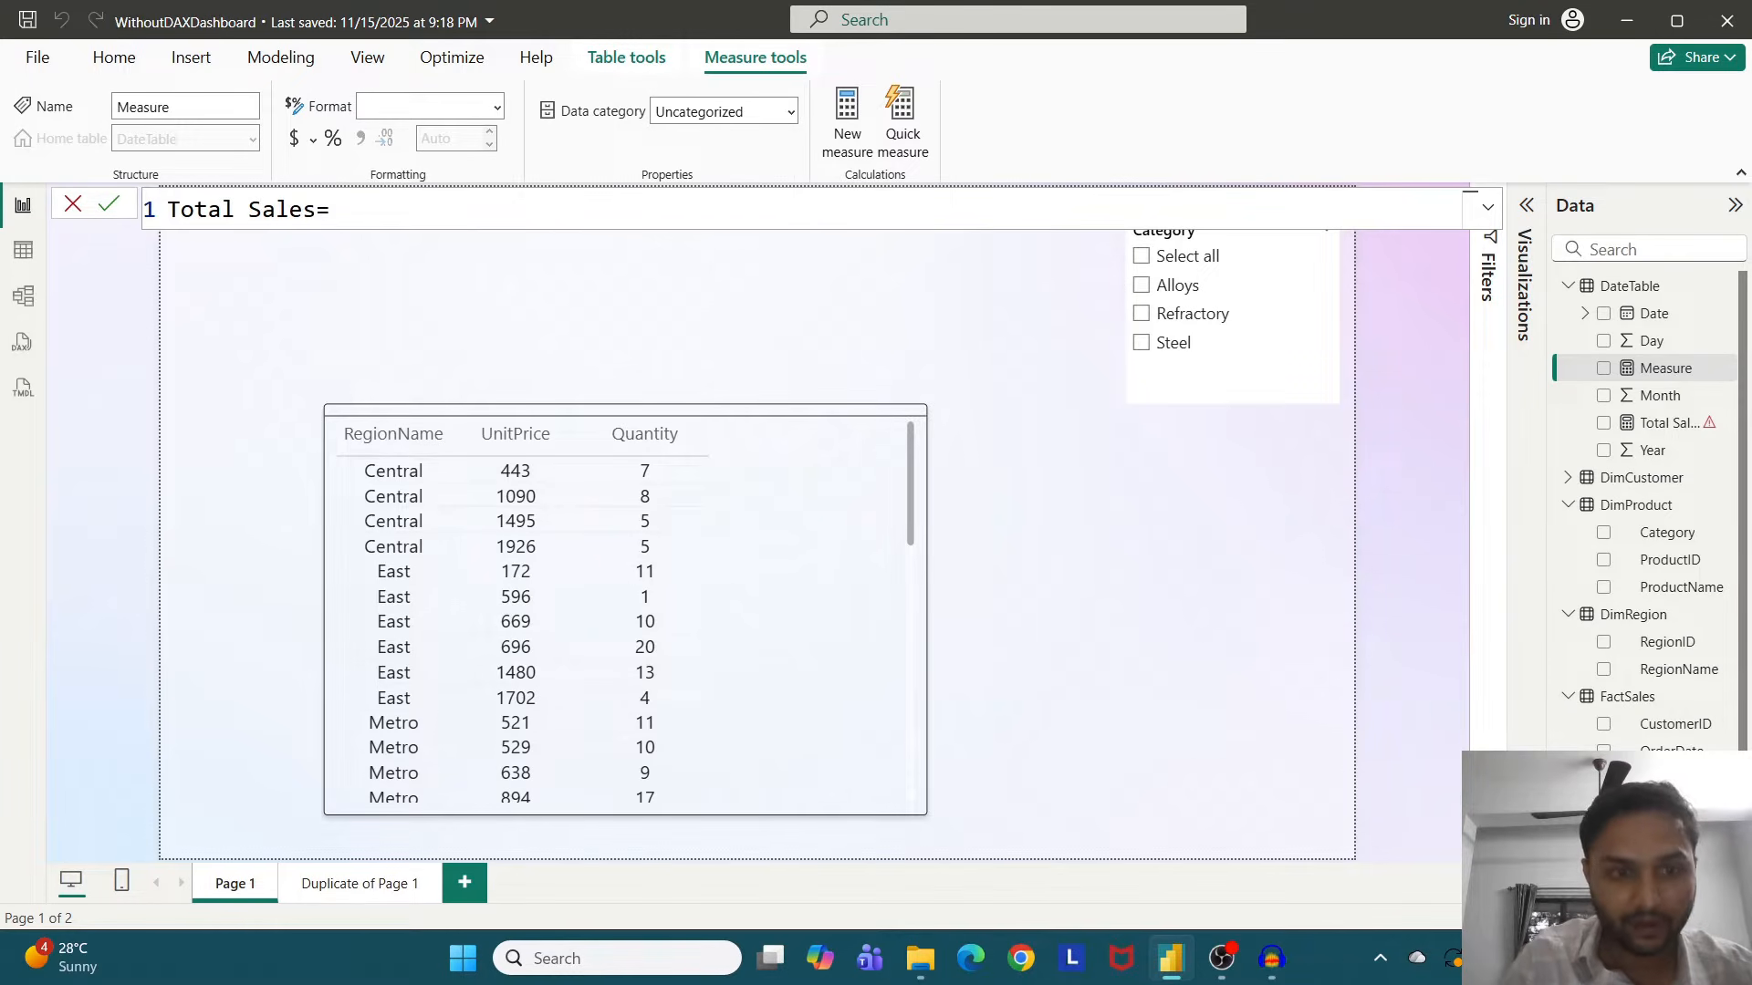
text(unit)
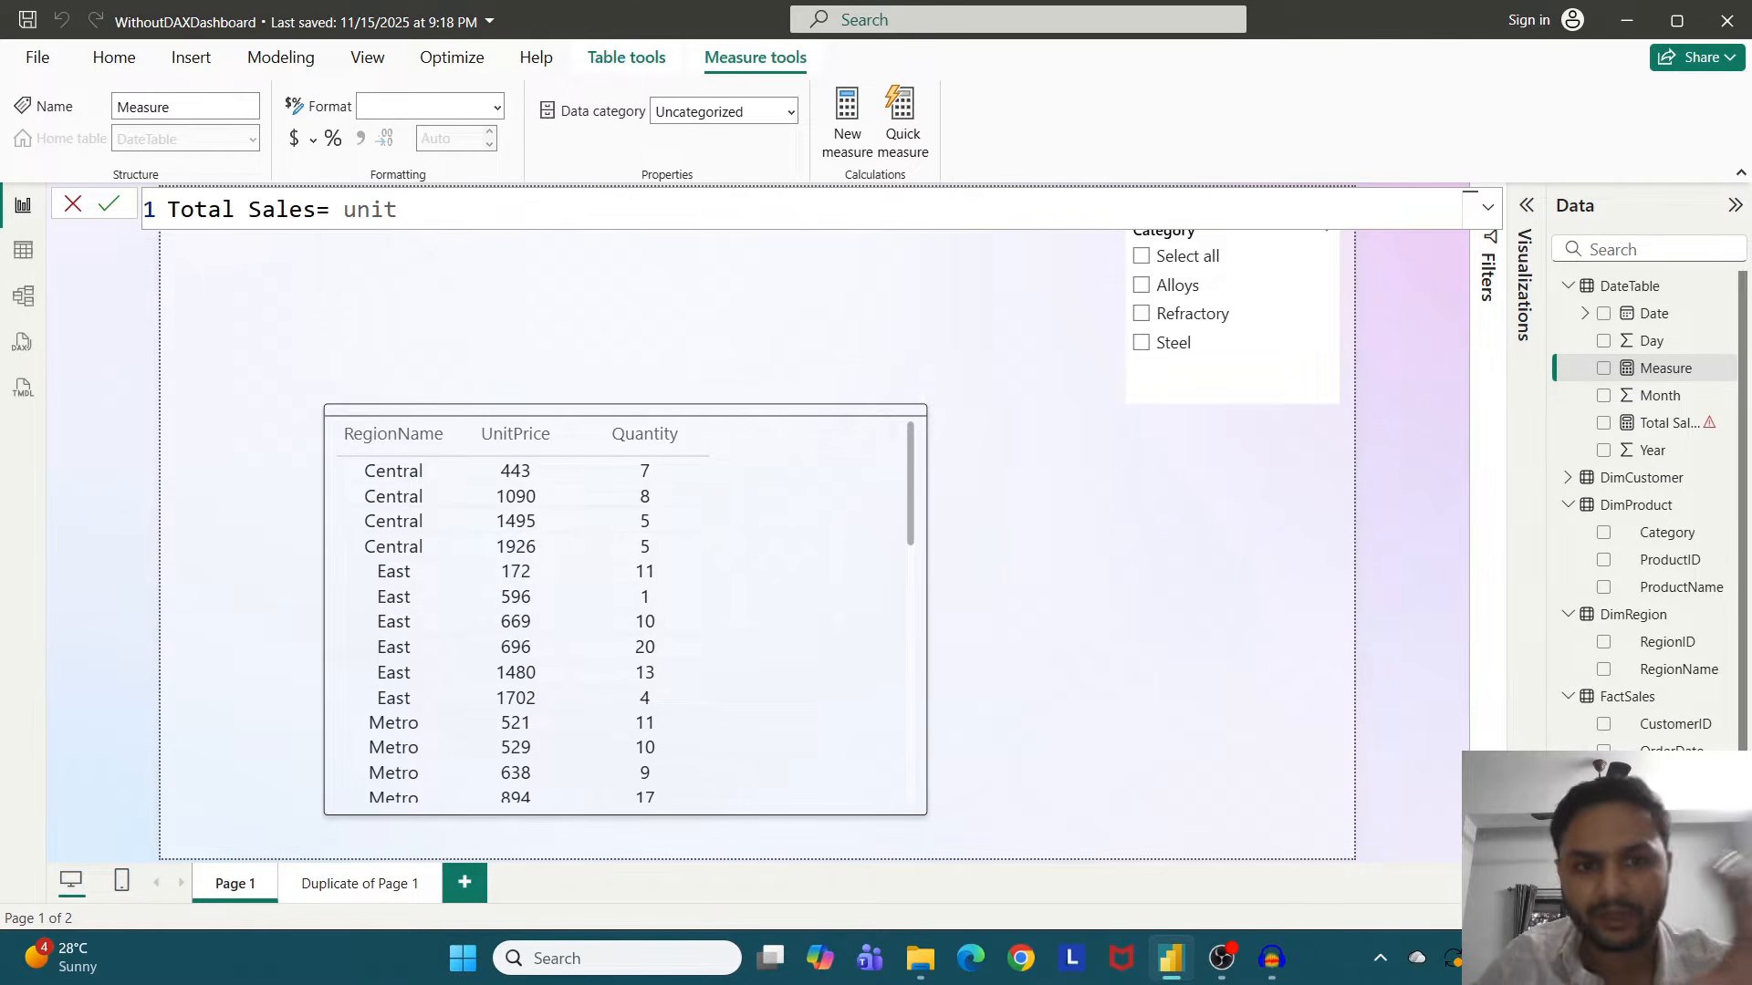
key(BackSpace)
key(BackSpace)
key(BackSpace)
key(BackSpace)
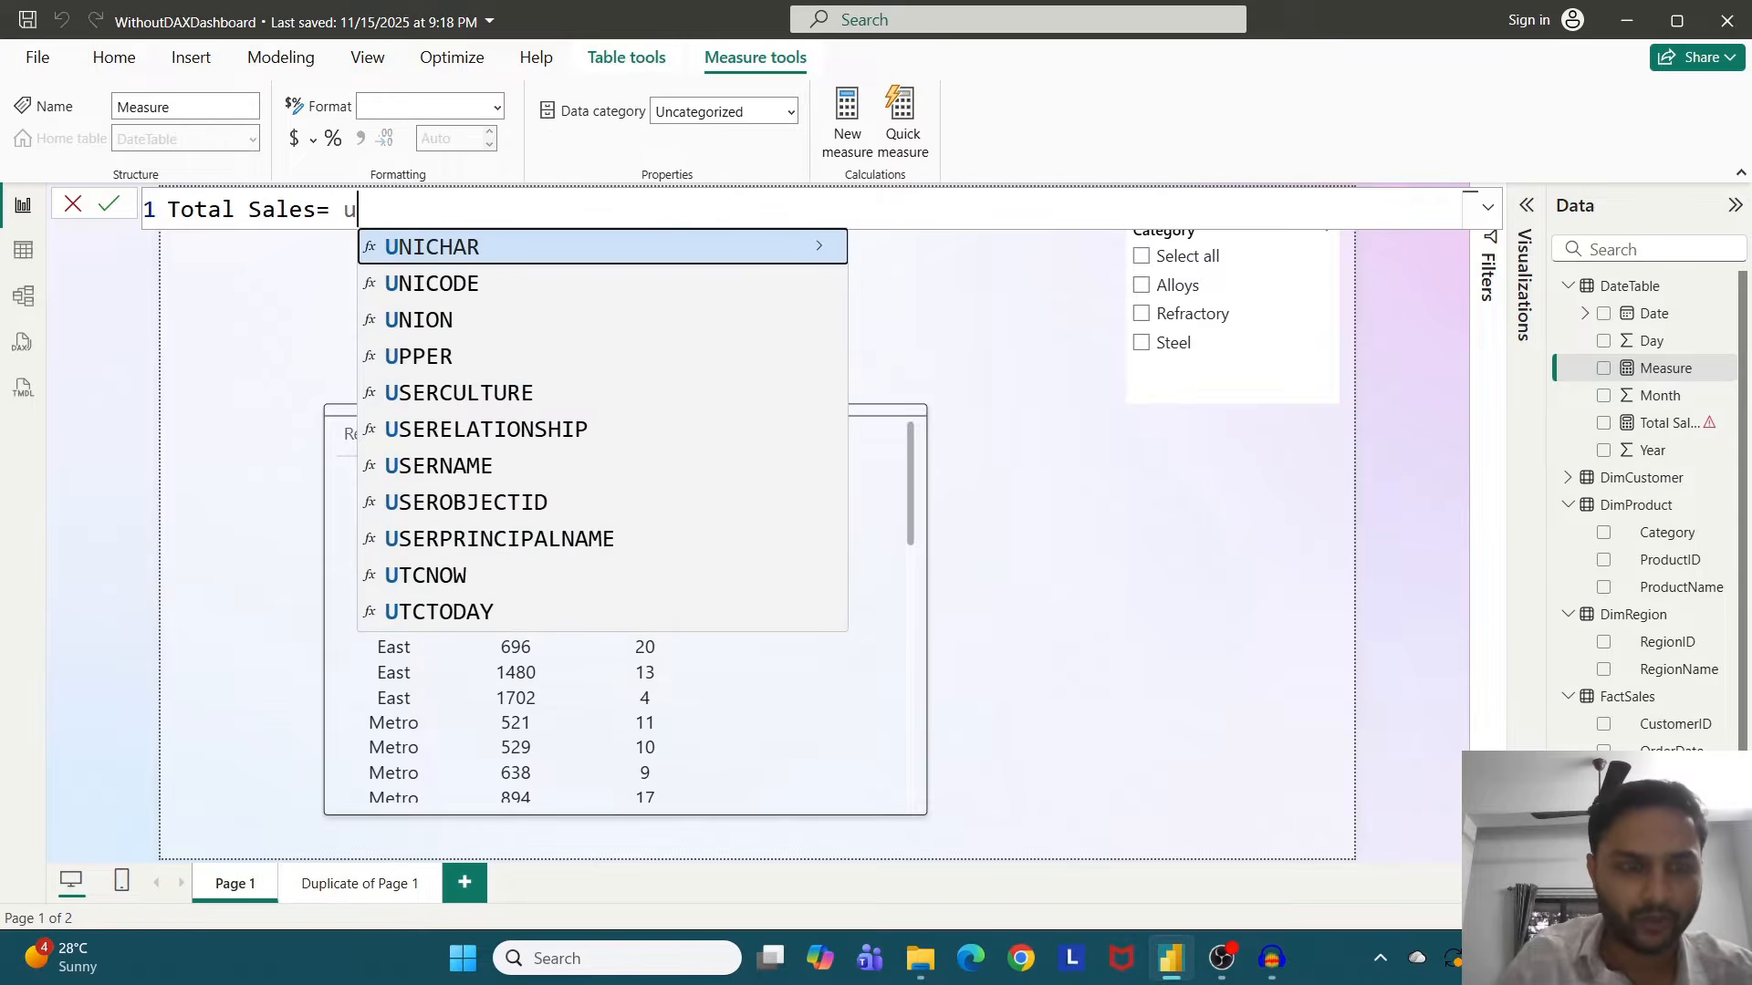
text(Qua)
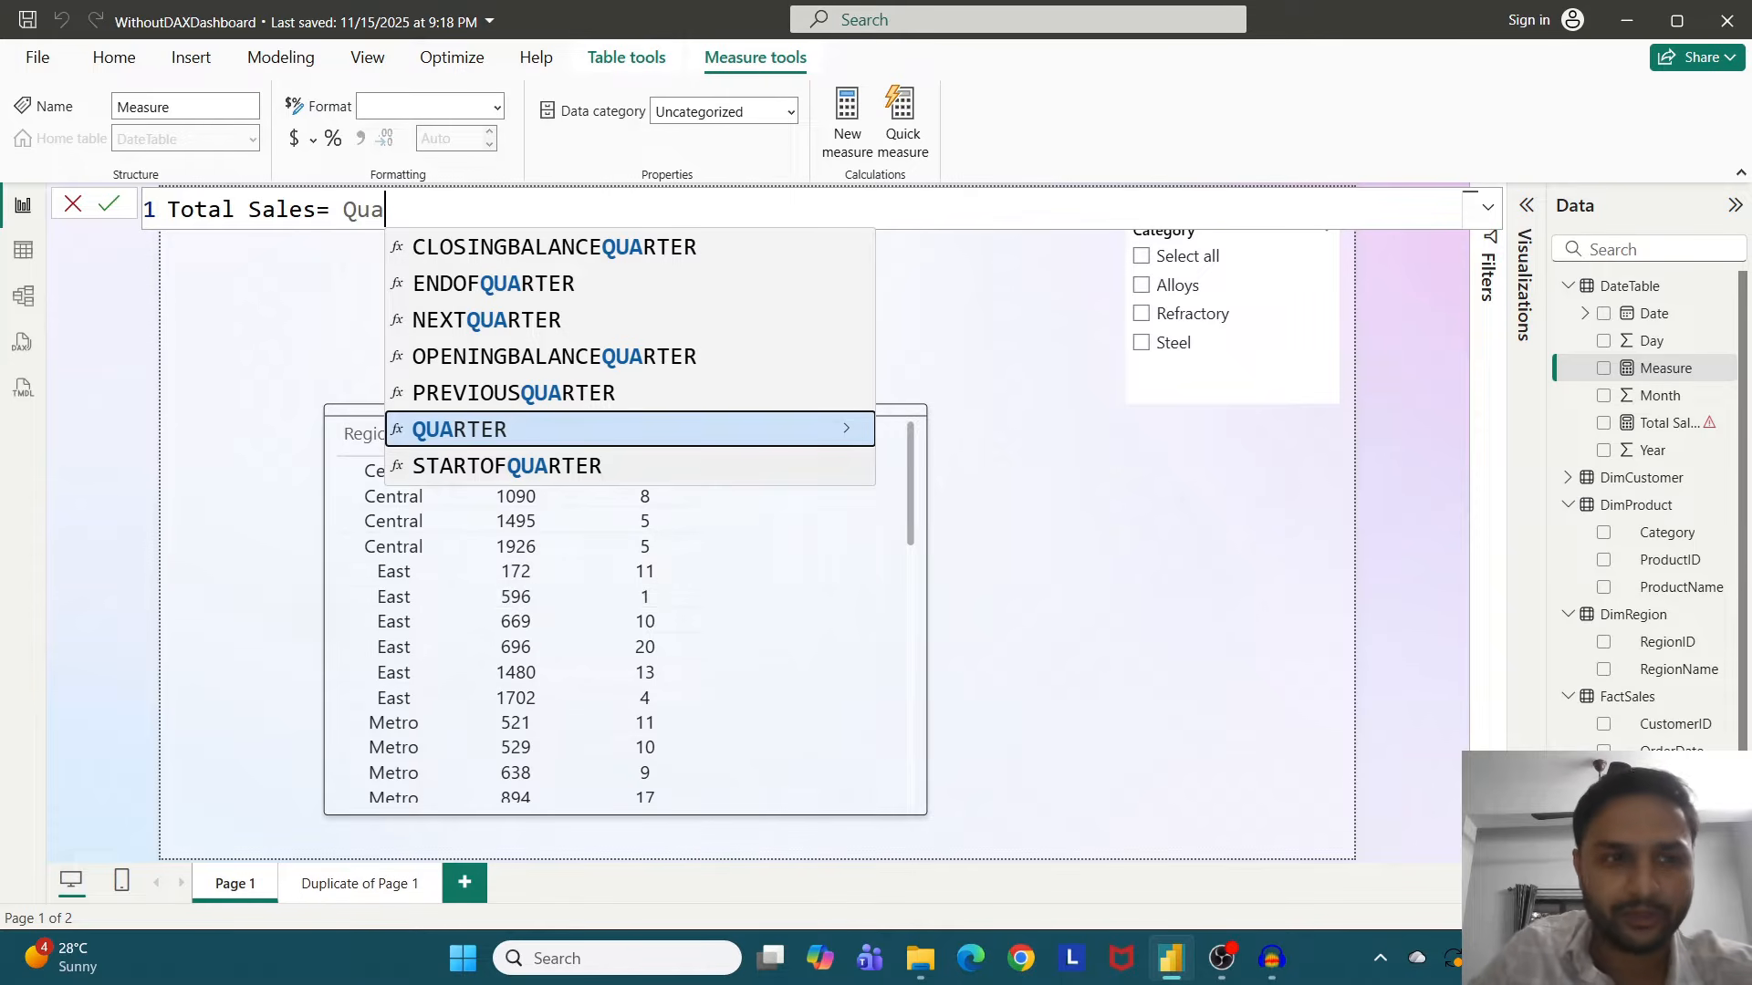
click(73, 204)
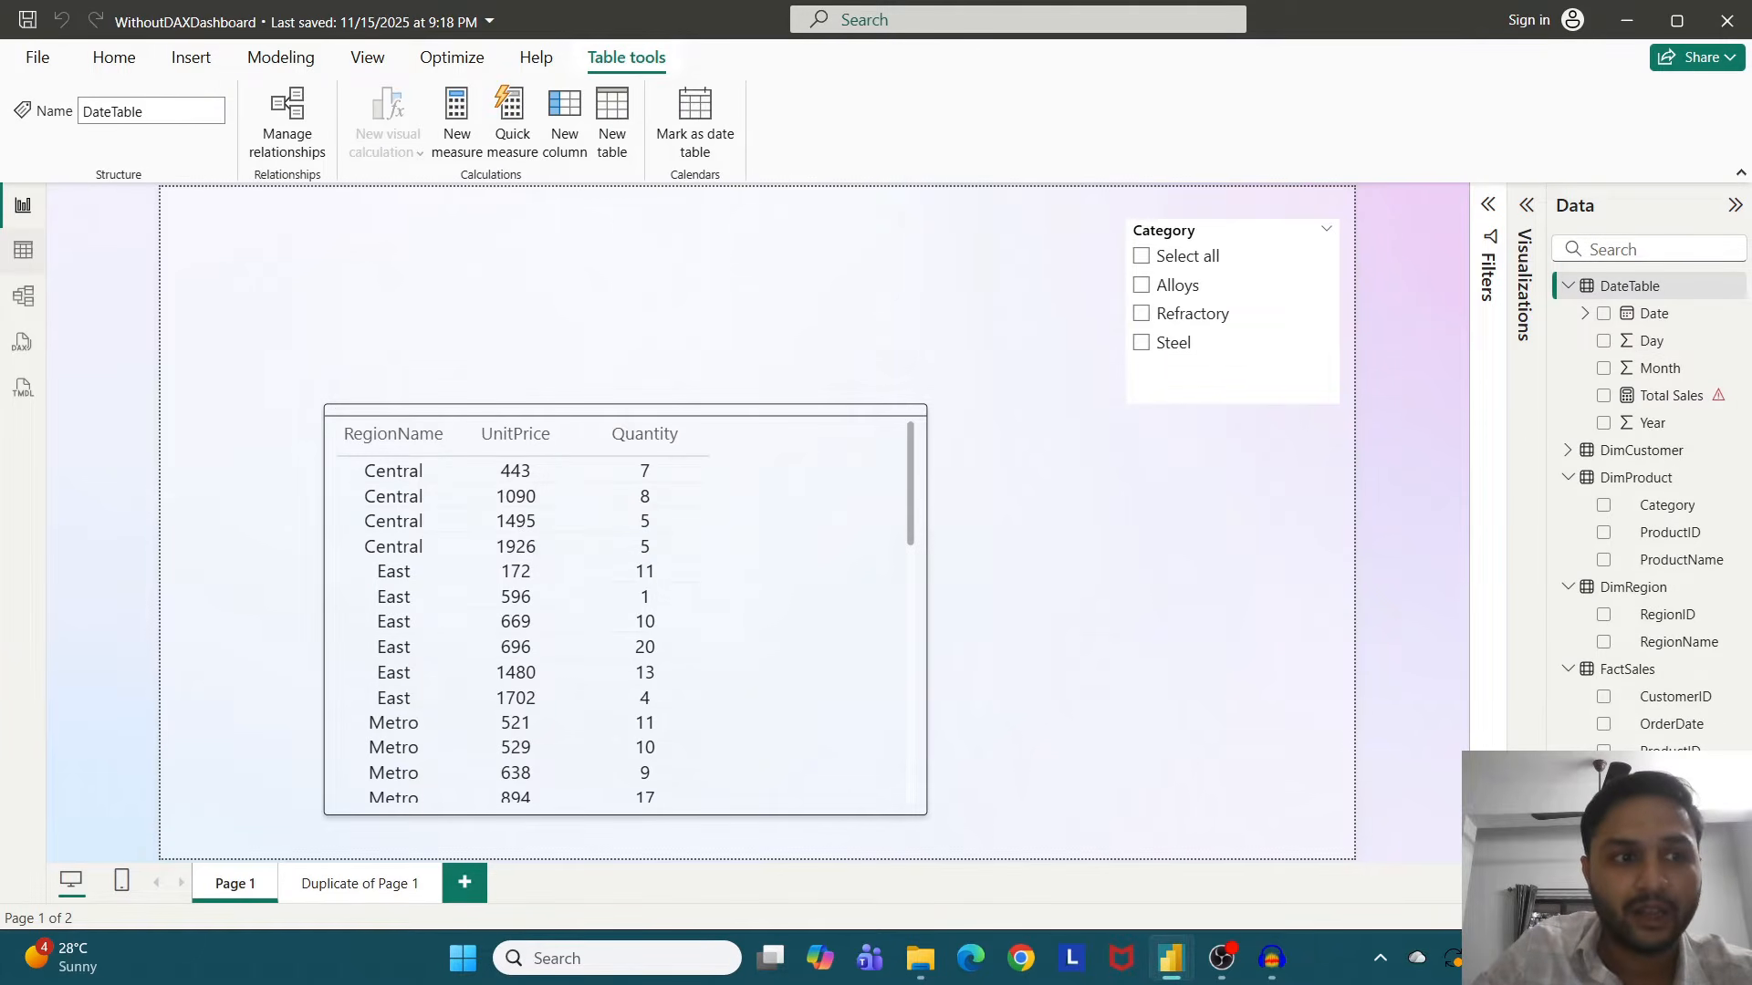
- Open the FactSales table's data and add a new calculated column named Total Sales
click(23, 250)
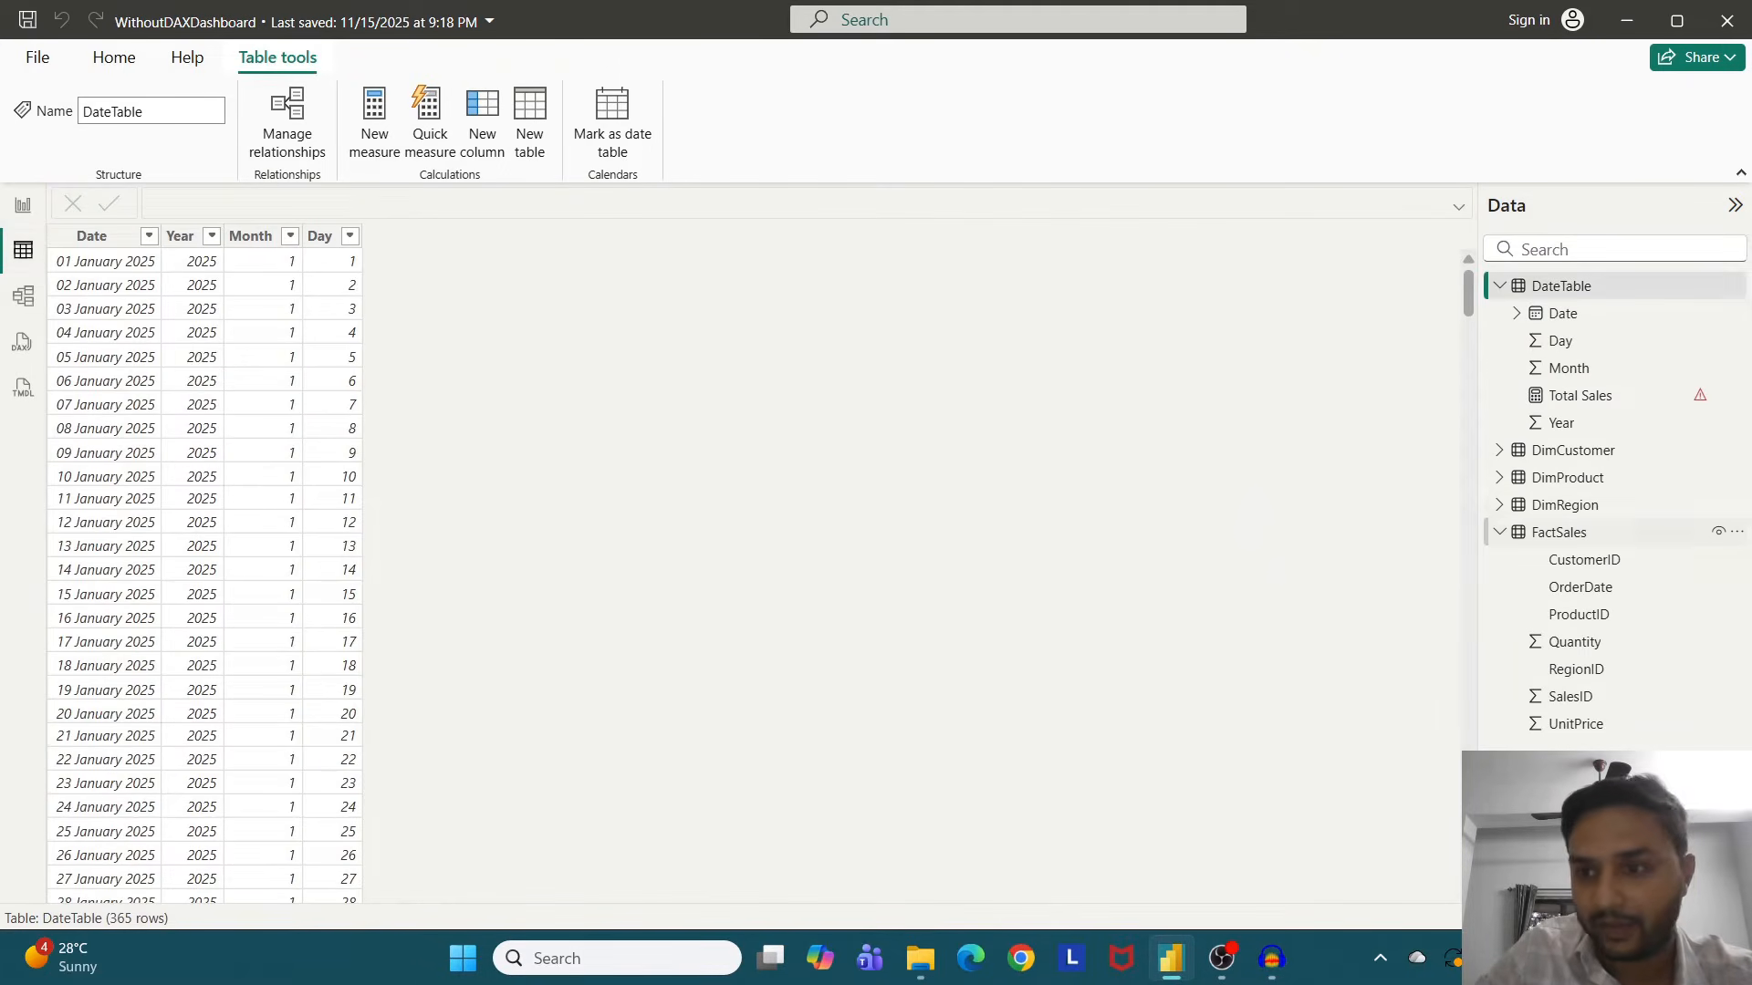
click(1558, 532)
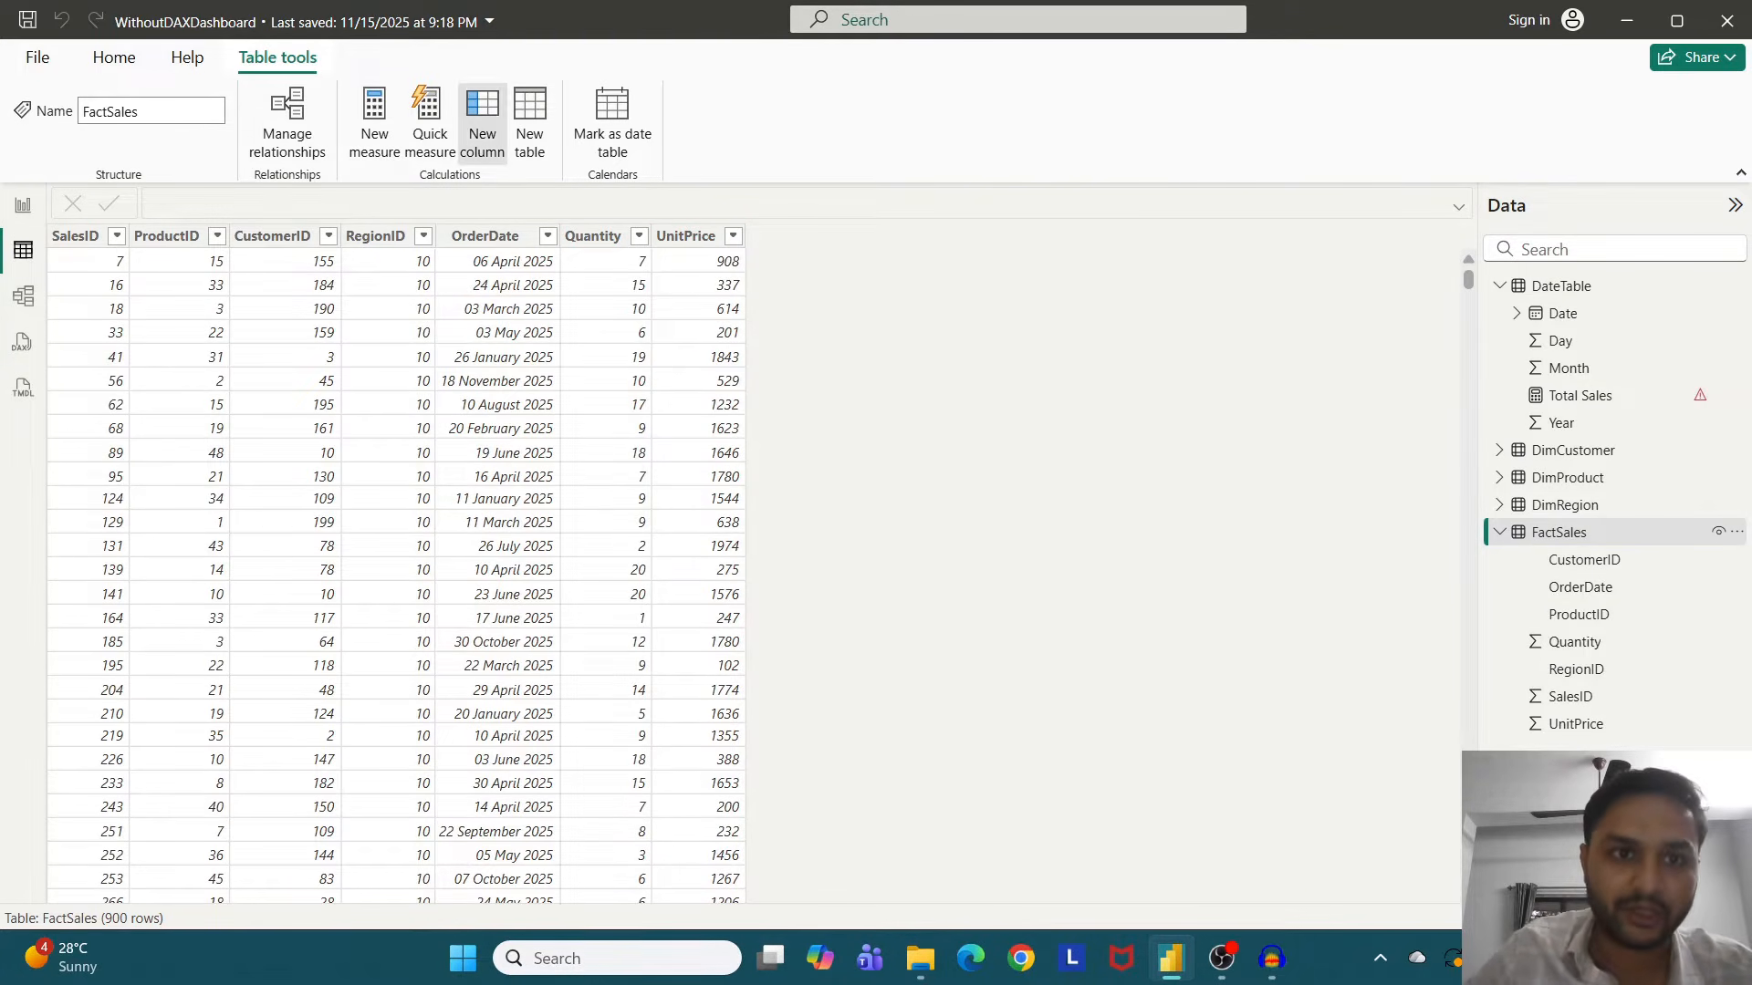
click(482, 118)
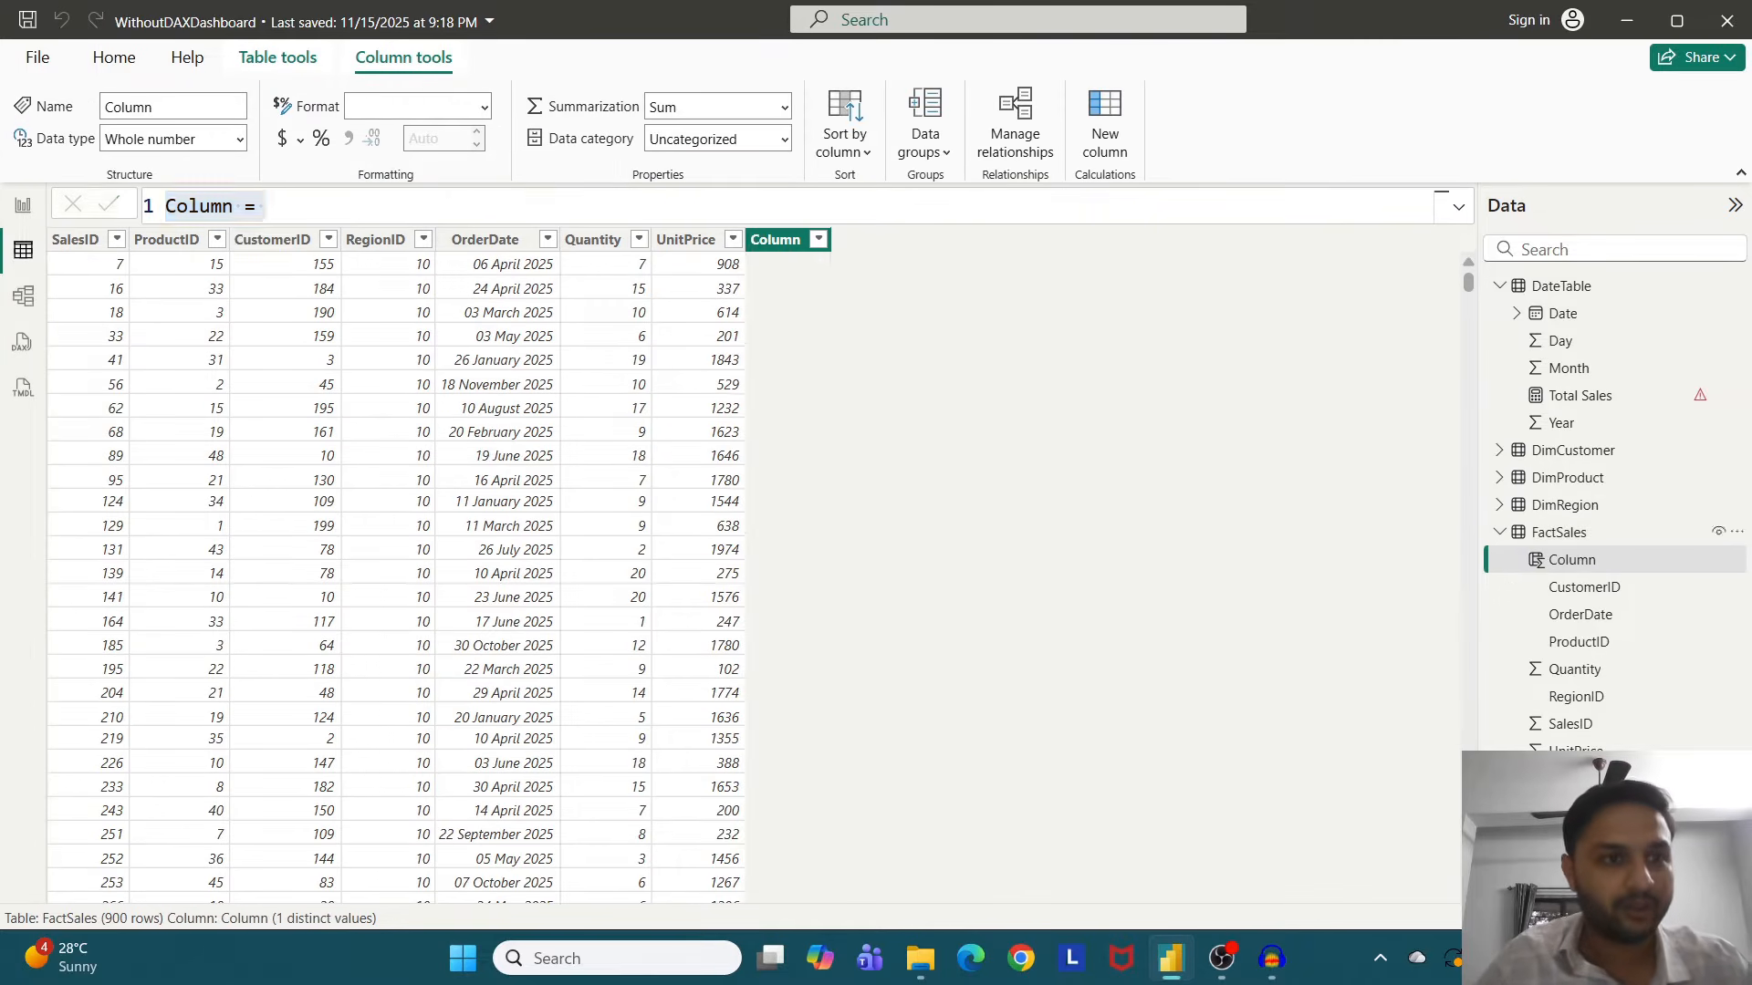
text(Tota)
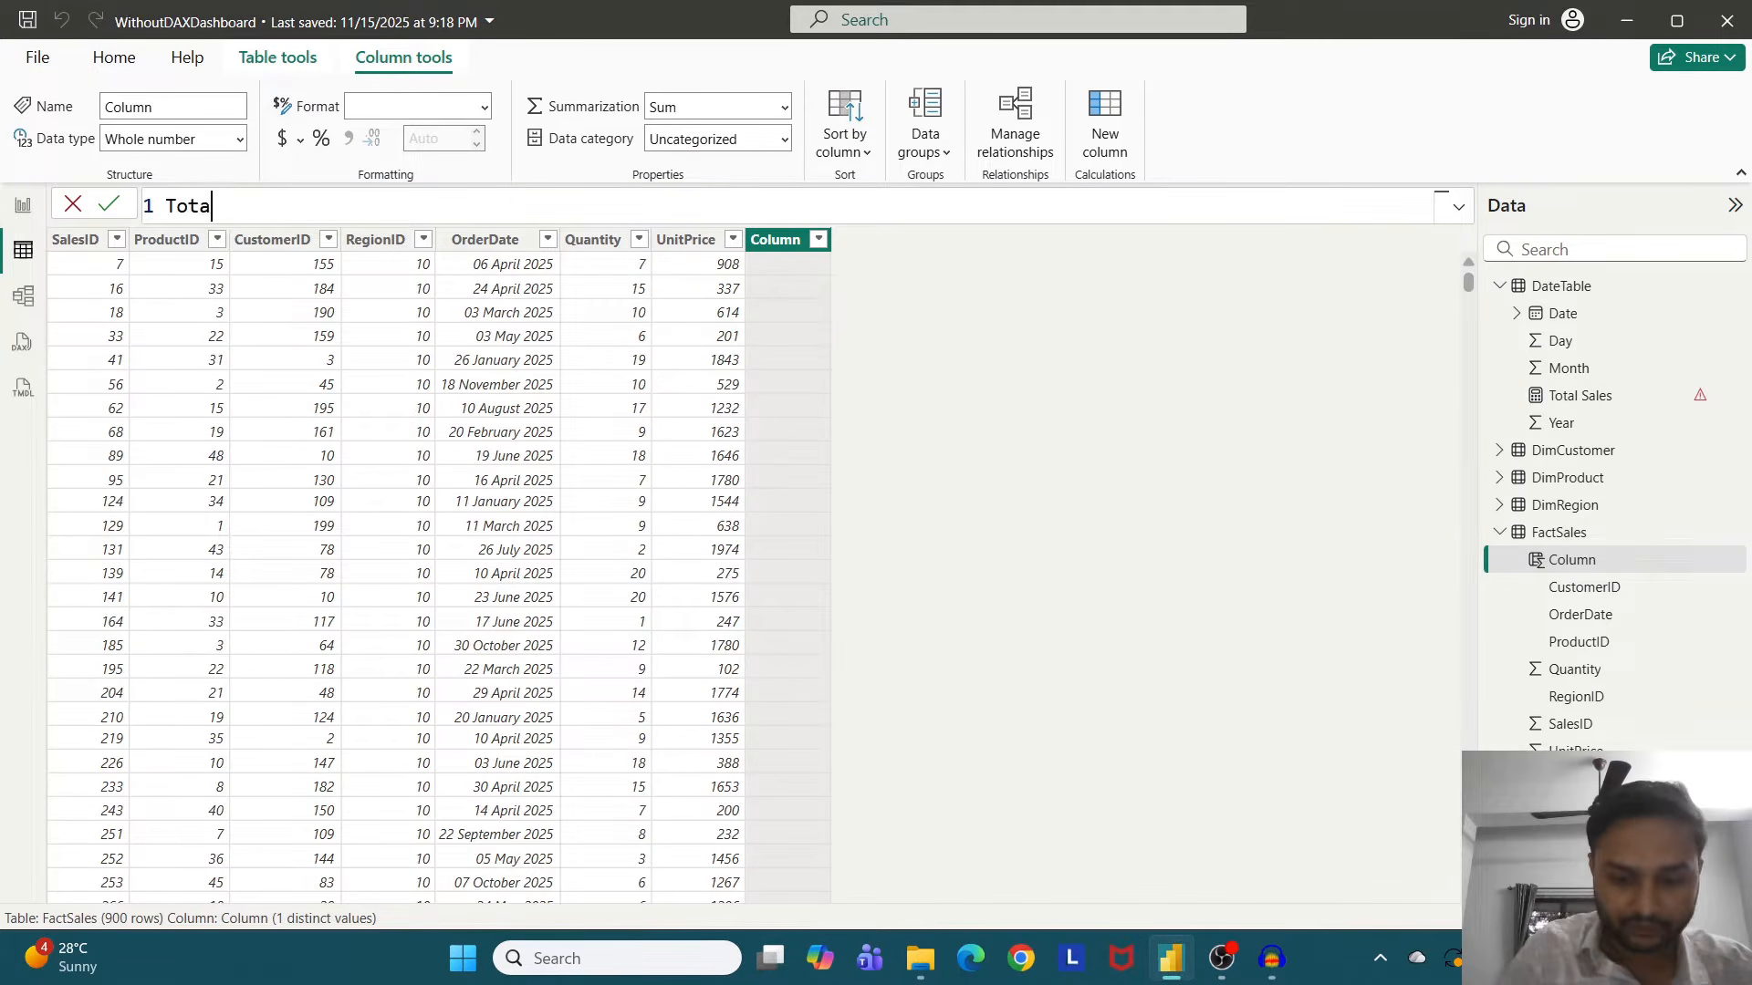
text(l Sales -)
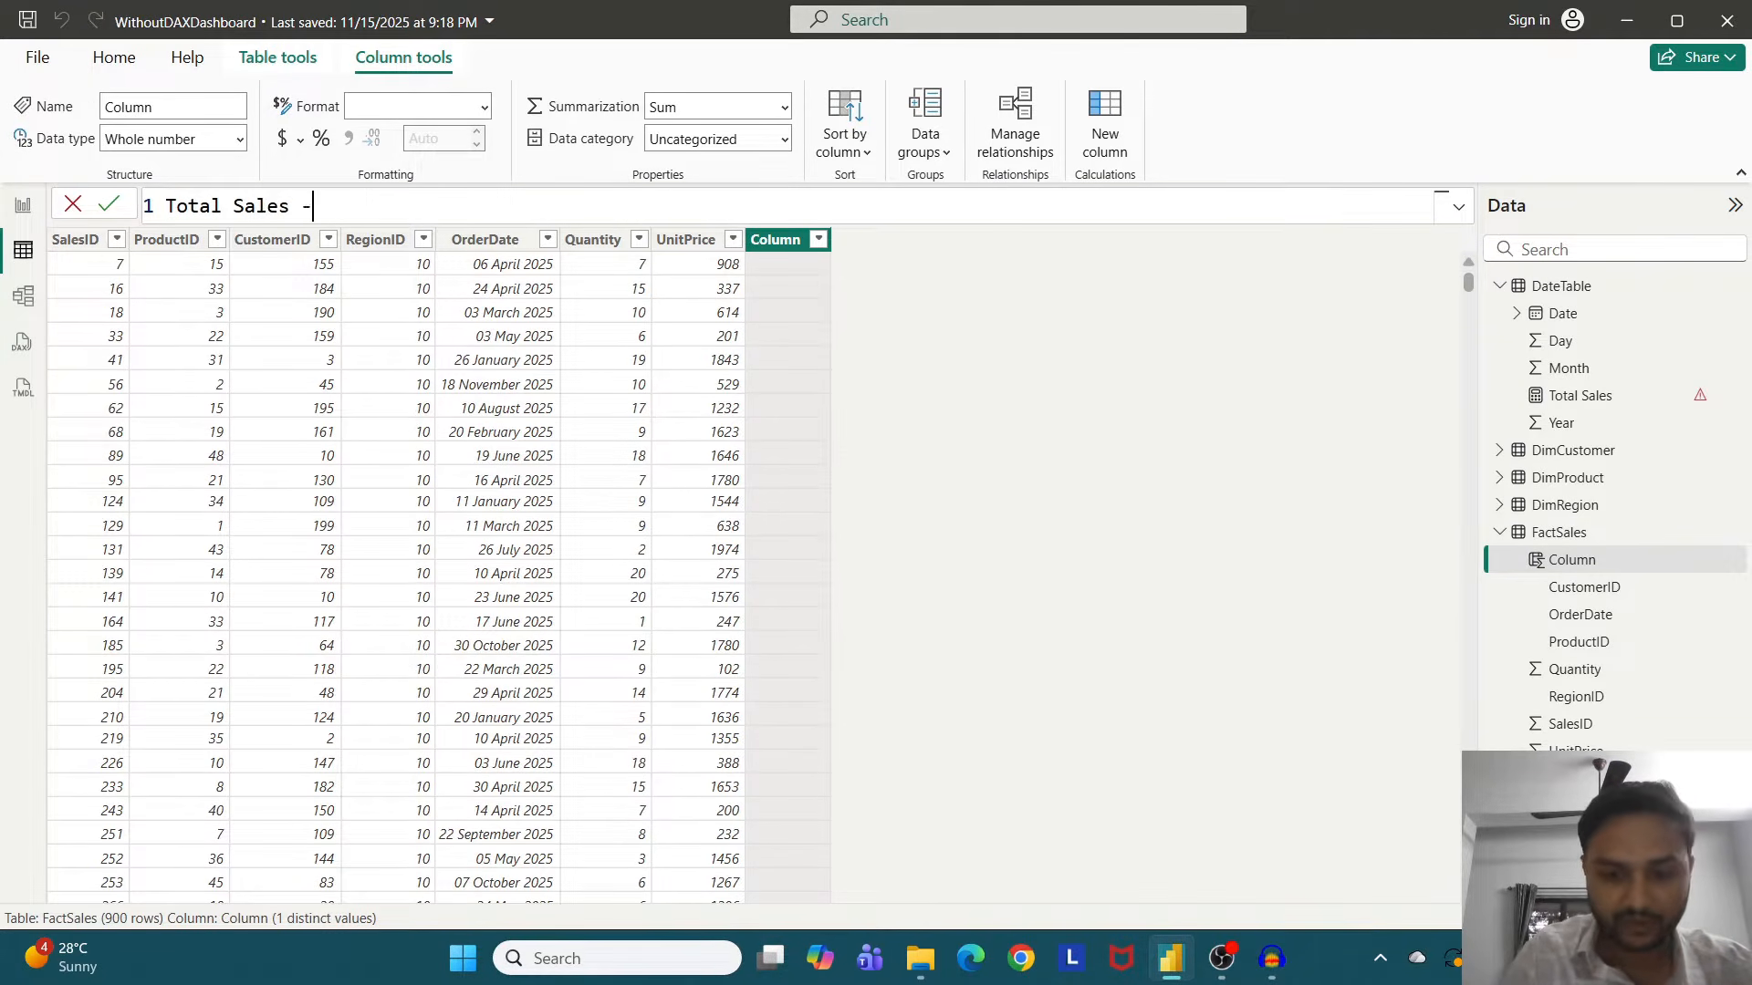
key(BackSpace)
key(BackSpace)
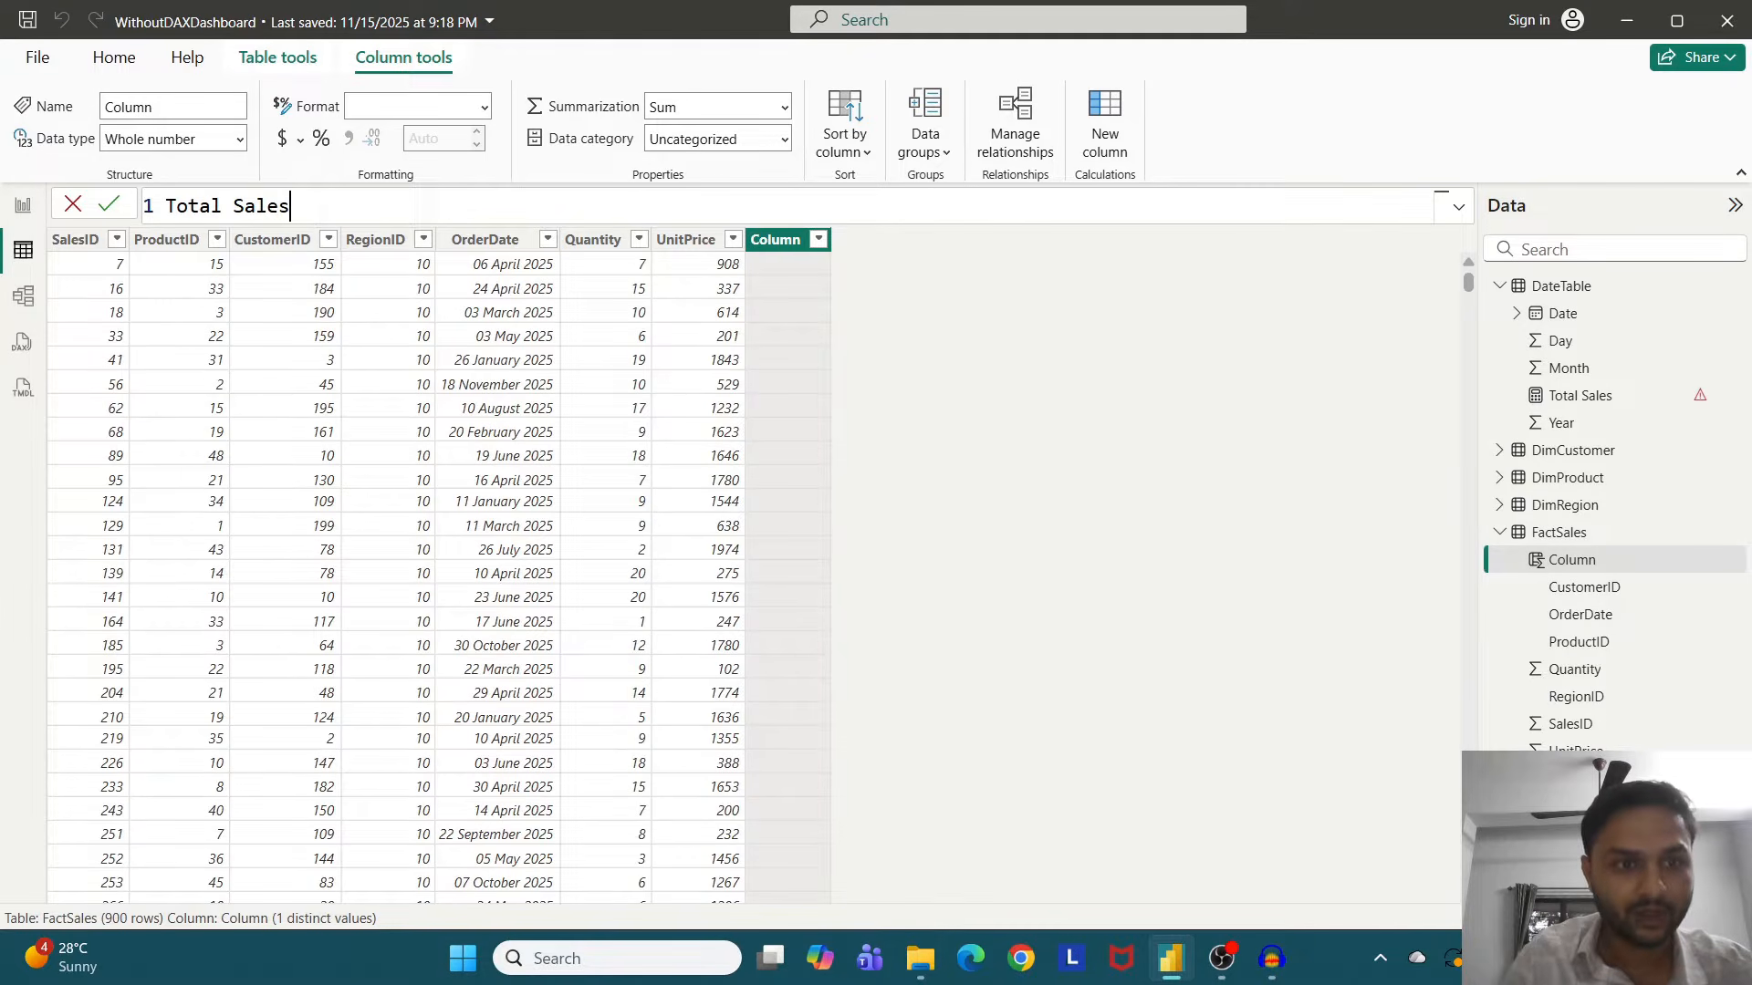
- Begin the Total Sales column formula with FactSales[UnitPrice] followed by the multiplication operator
text(= un)
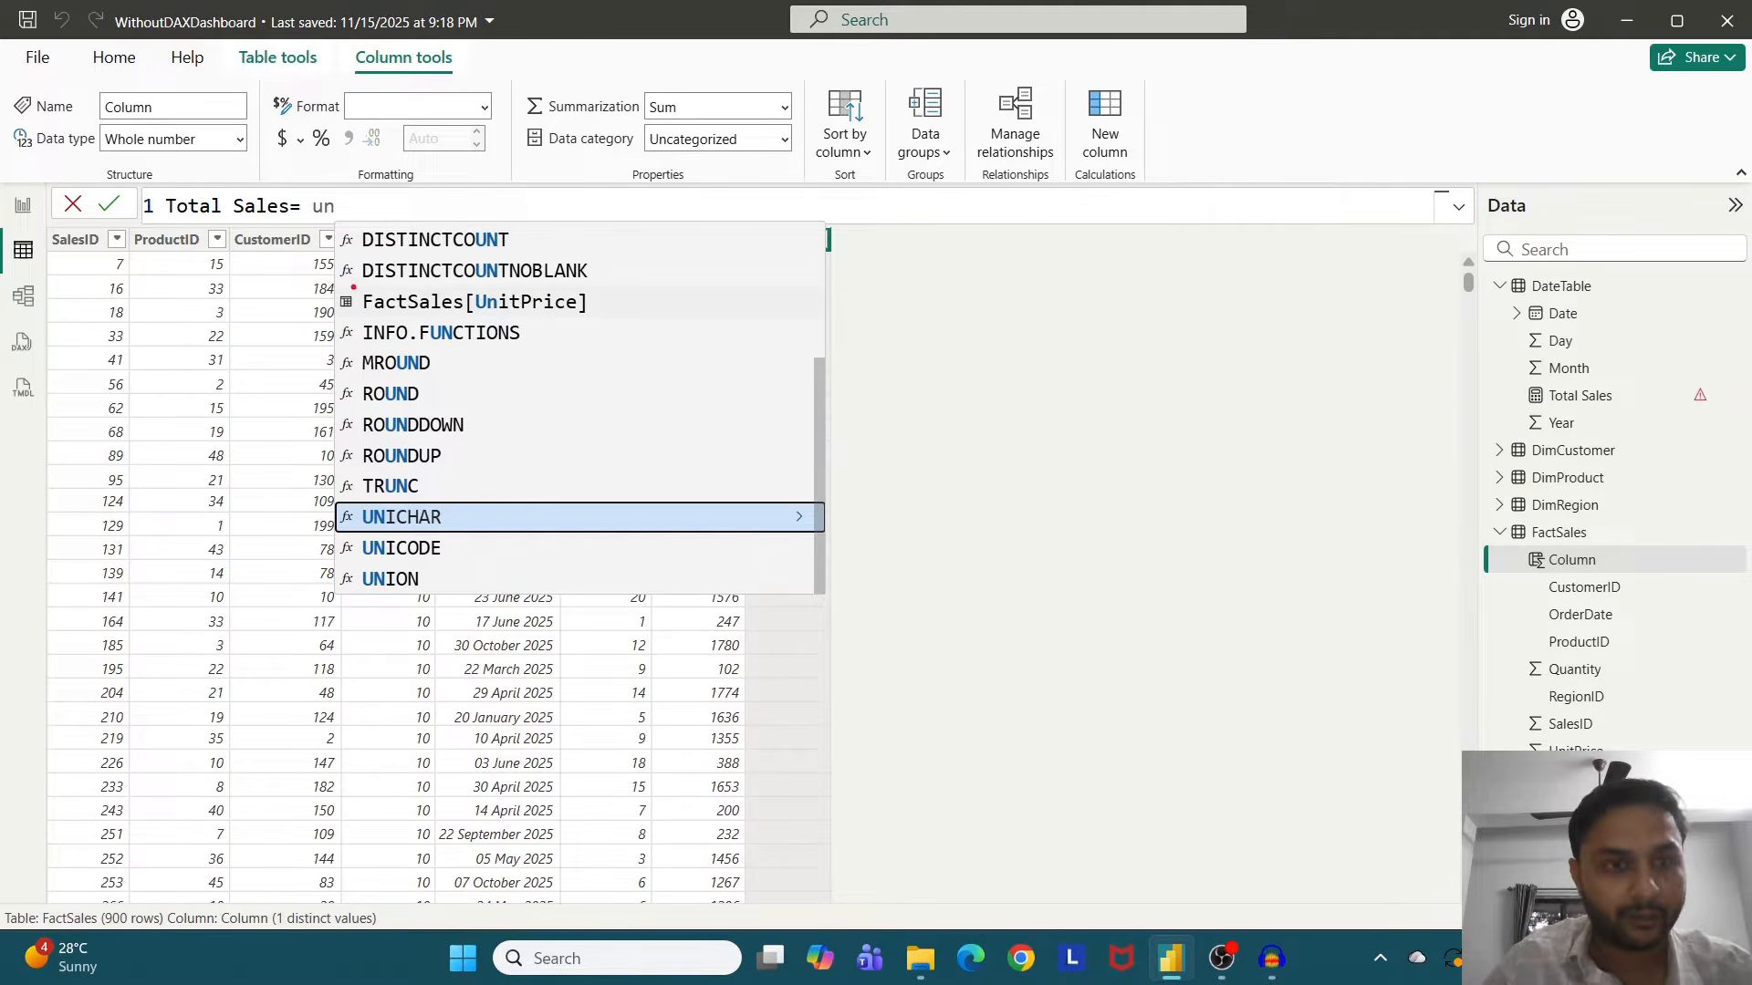
drag(332, 285, 533, 317)
drag(366, 281, 517, 321)
key(Escape)
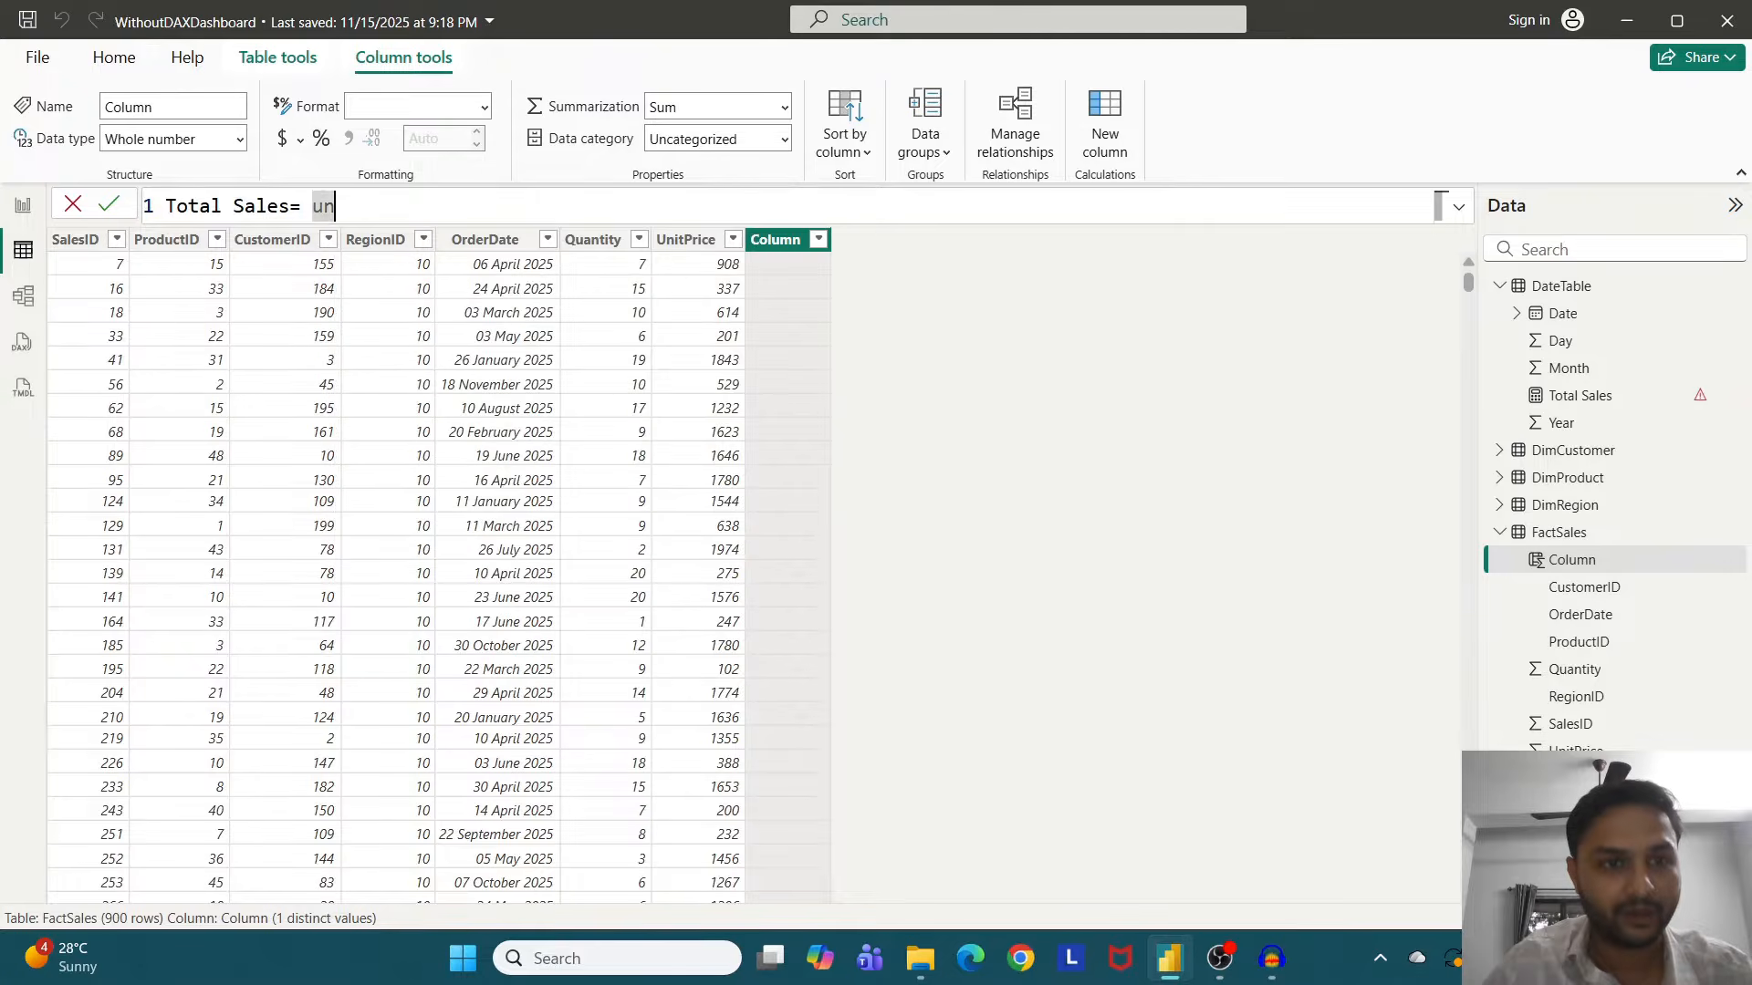
key(BackSpace)
key(BackSpace)
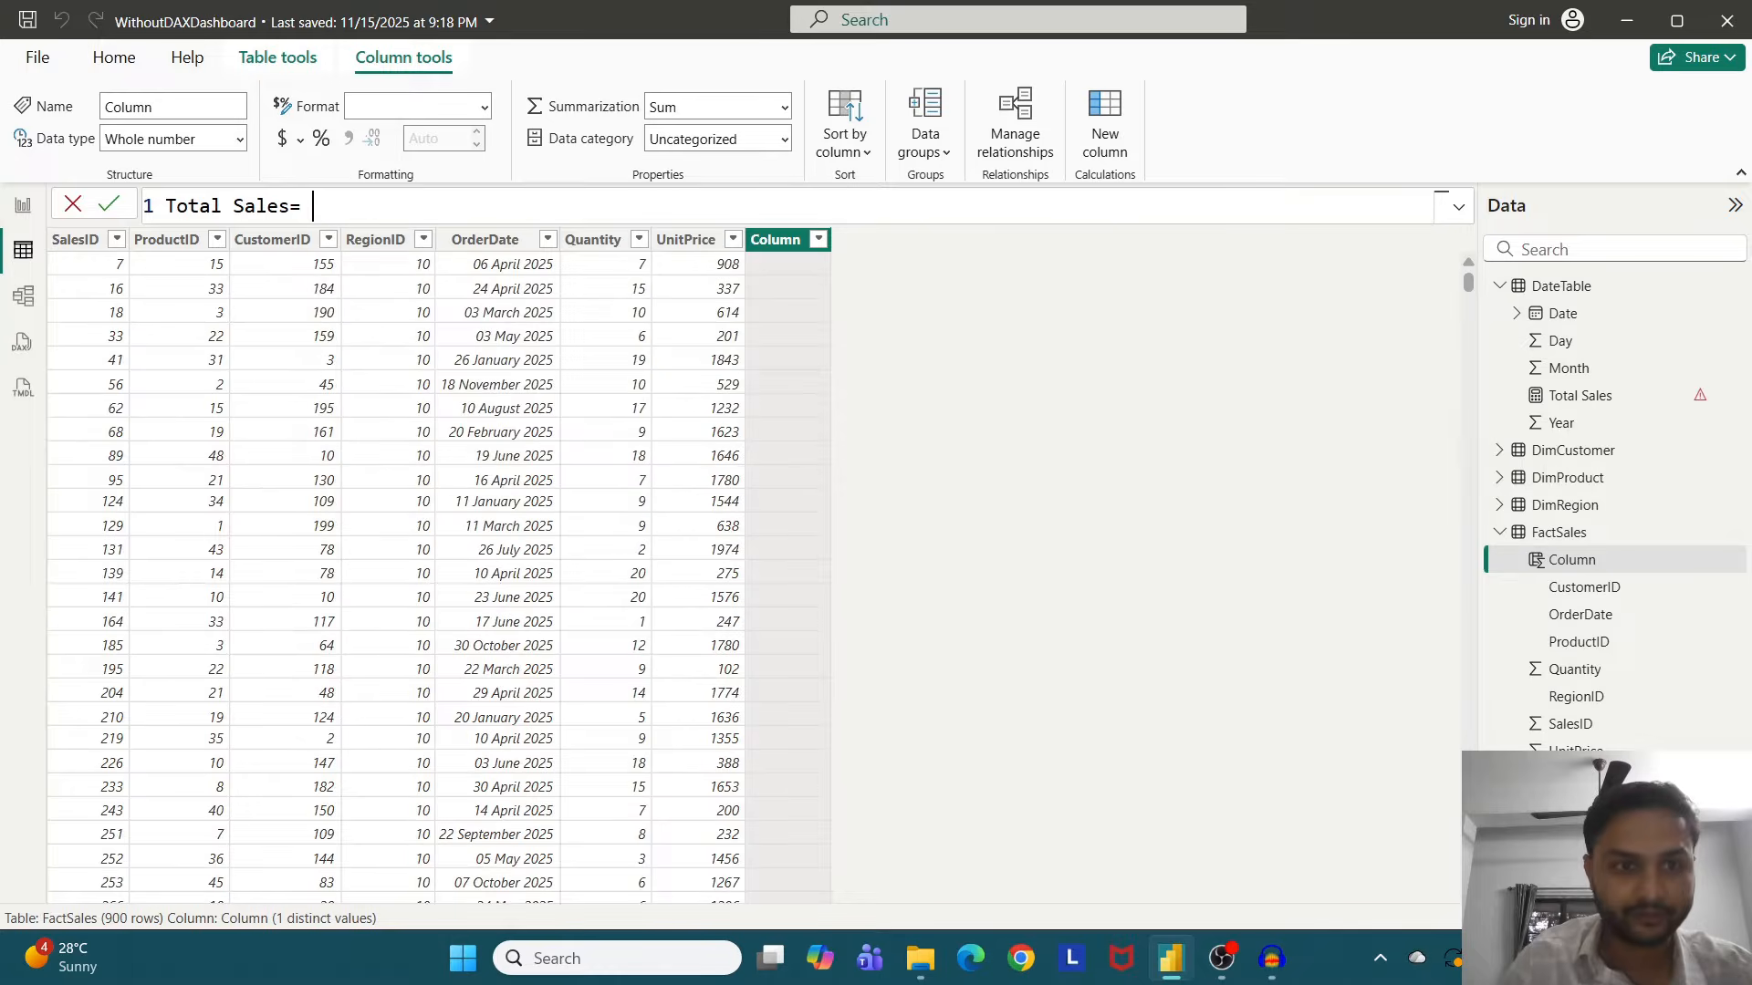
text(uni)
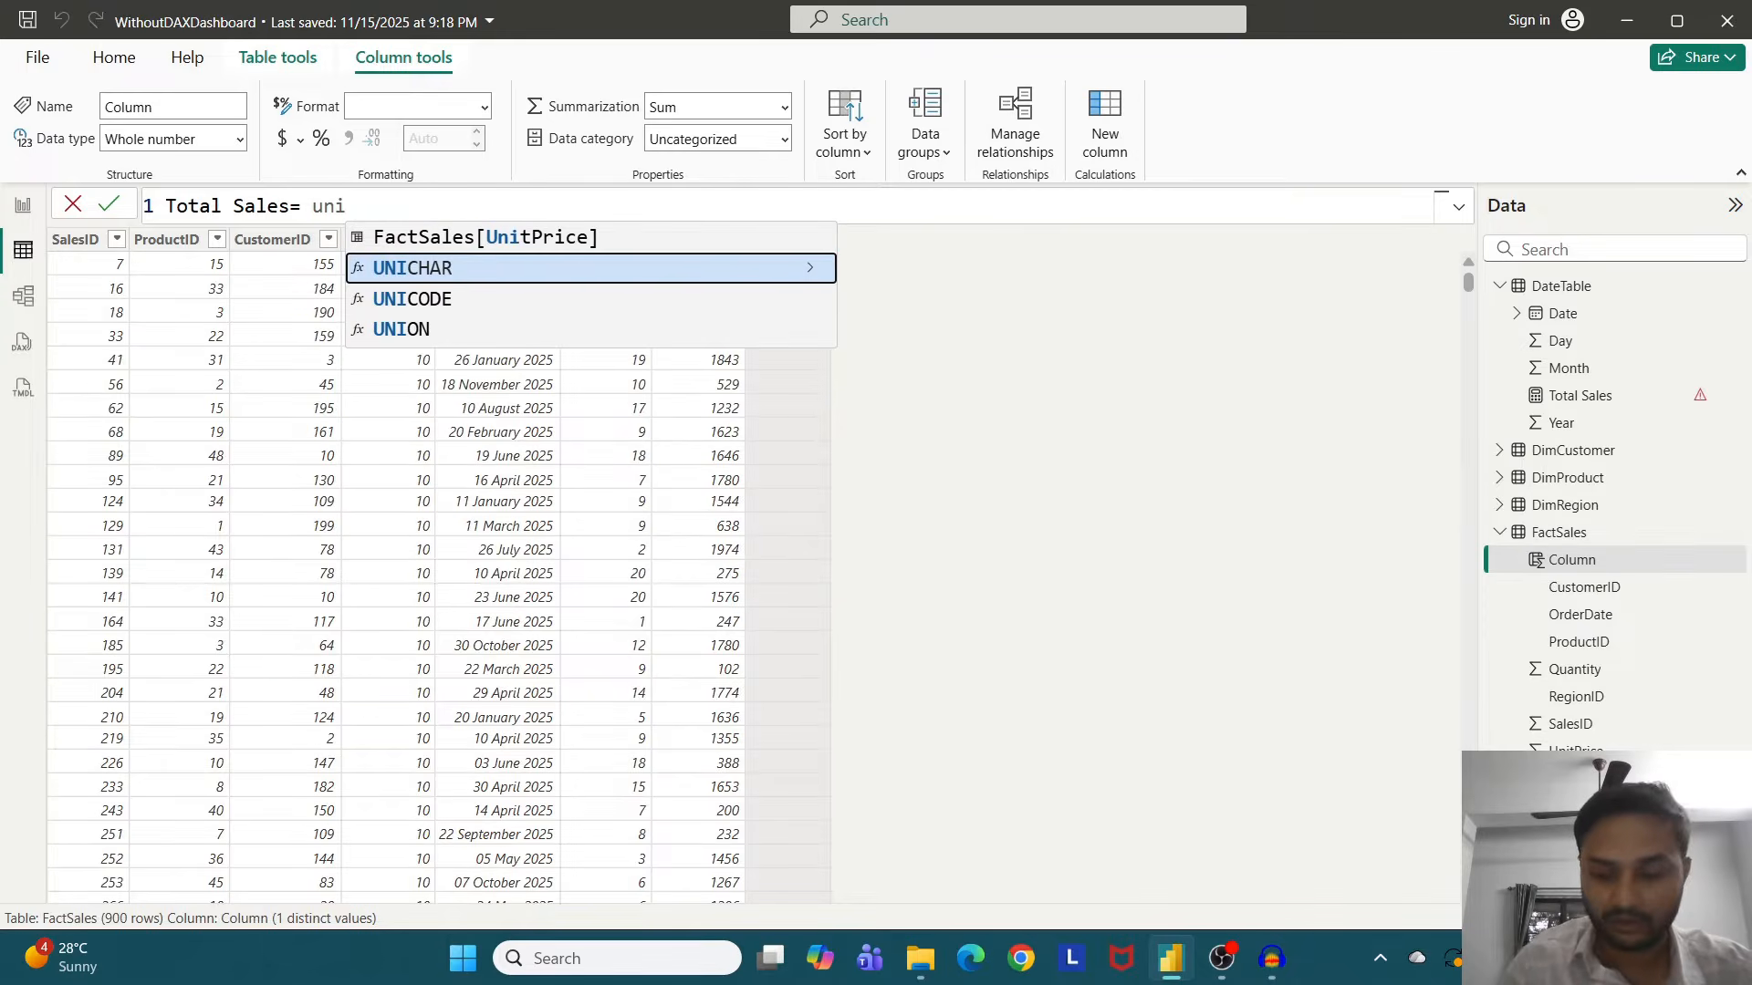
key(Up)
key(Tab)
text(*)
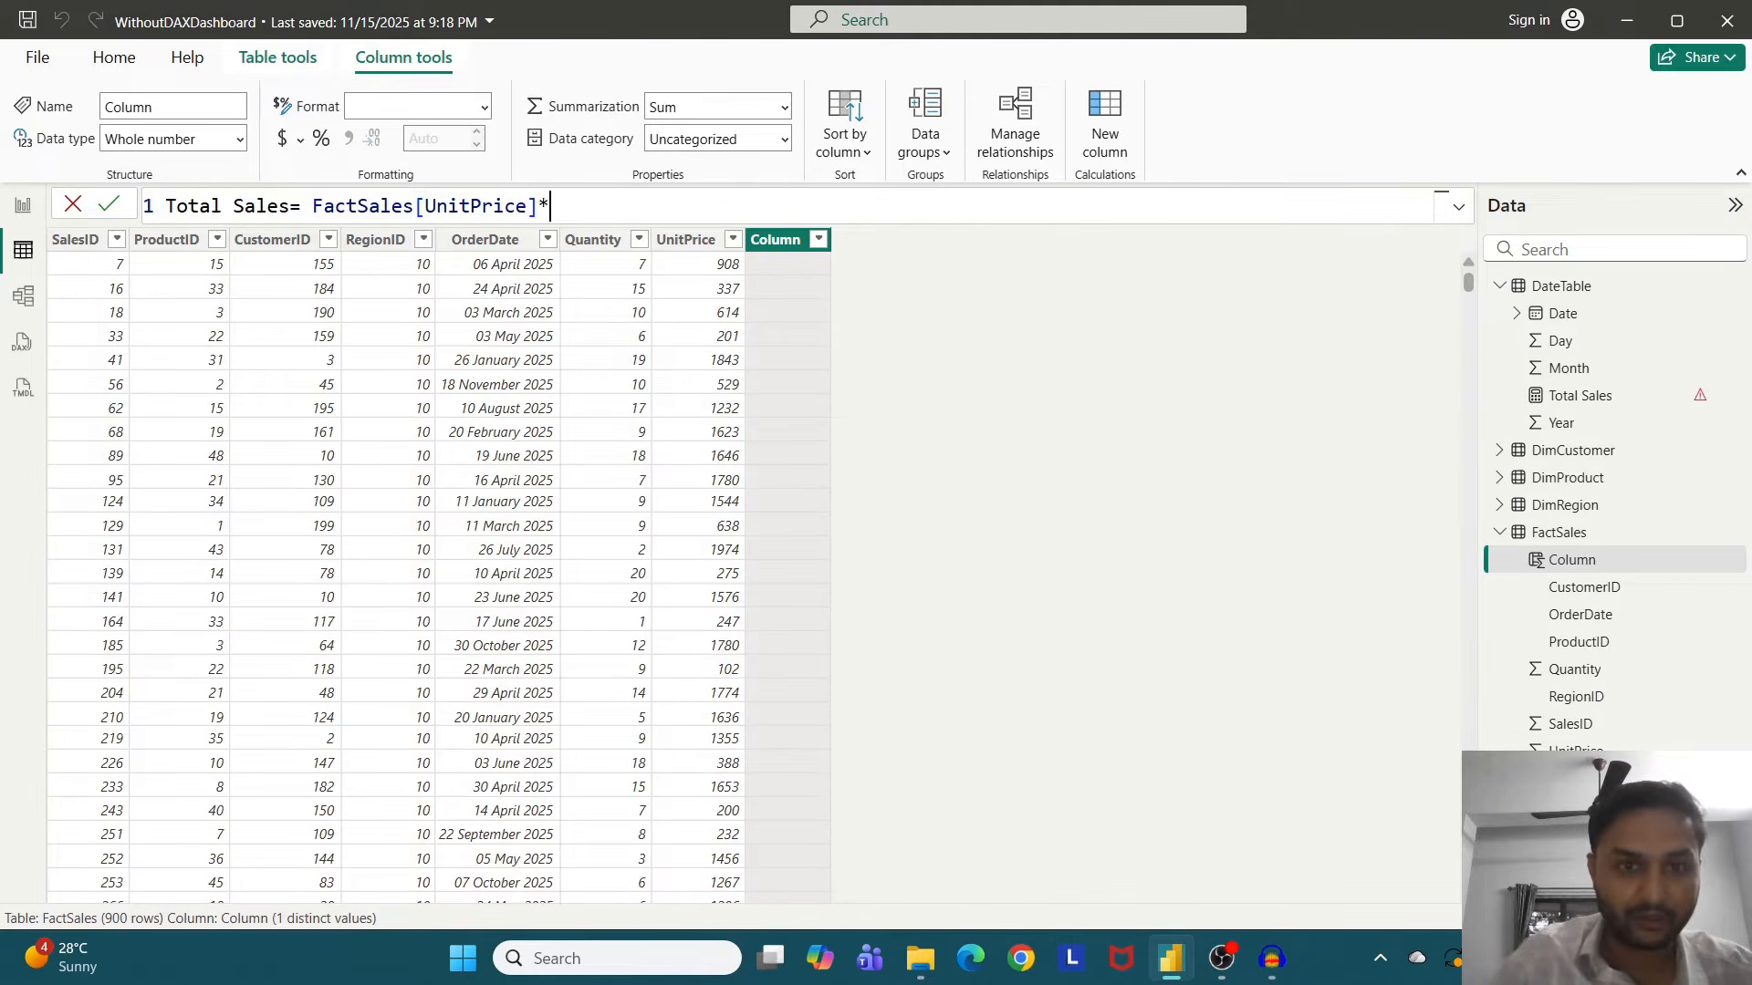
- Complete the Total Sales formula with FactSales[Quantity] as the multiplier and commit it
text(qua)
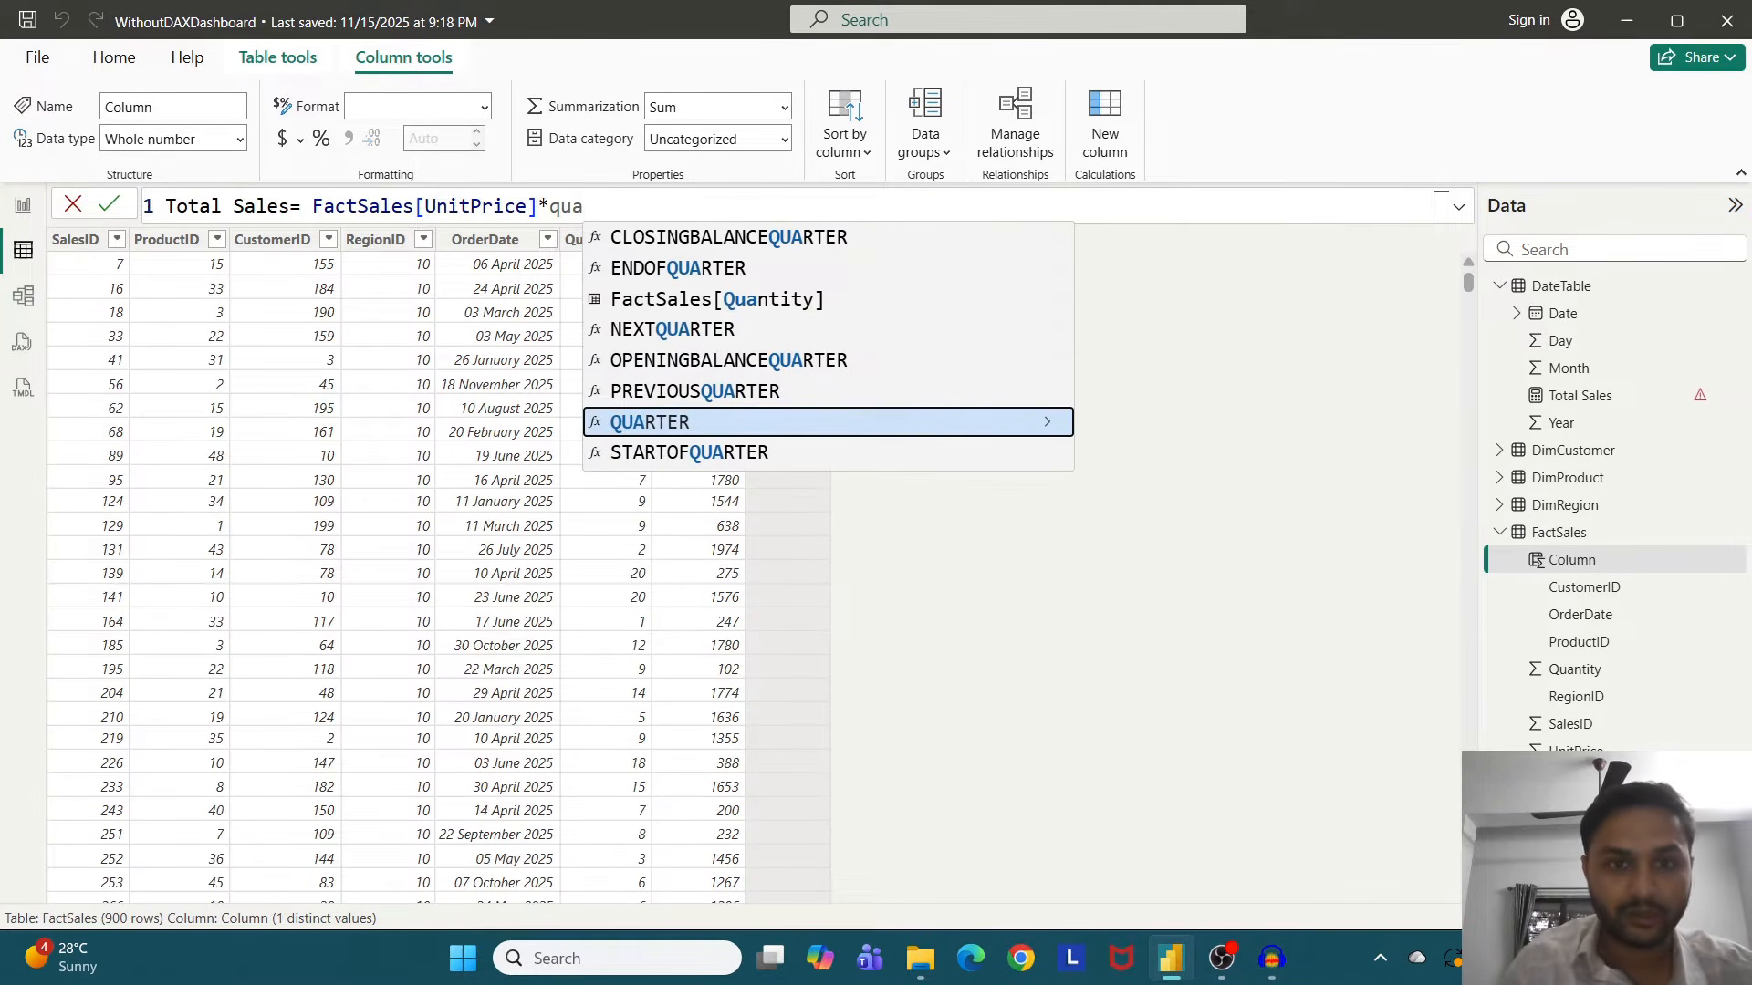
key(Up)
key(Up)
key(Up)
key(Tab)
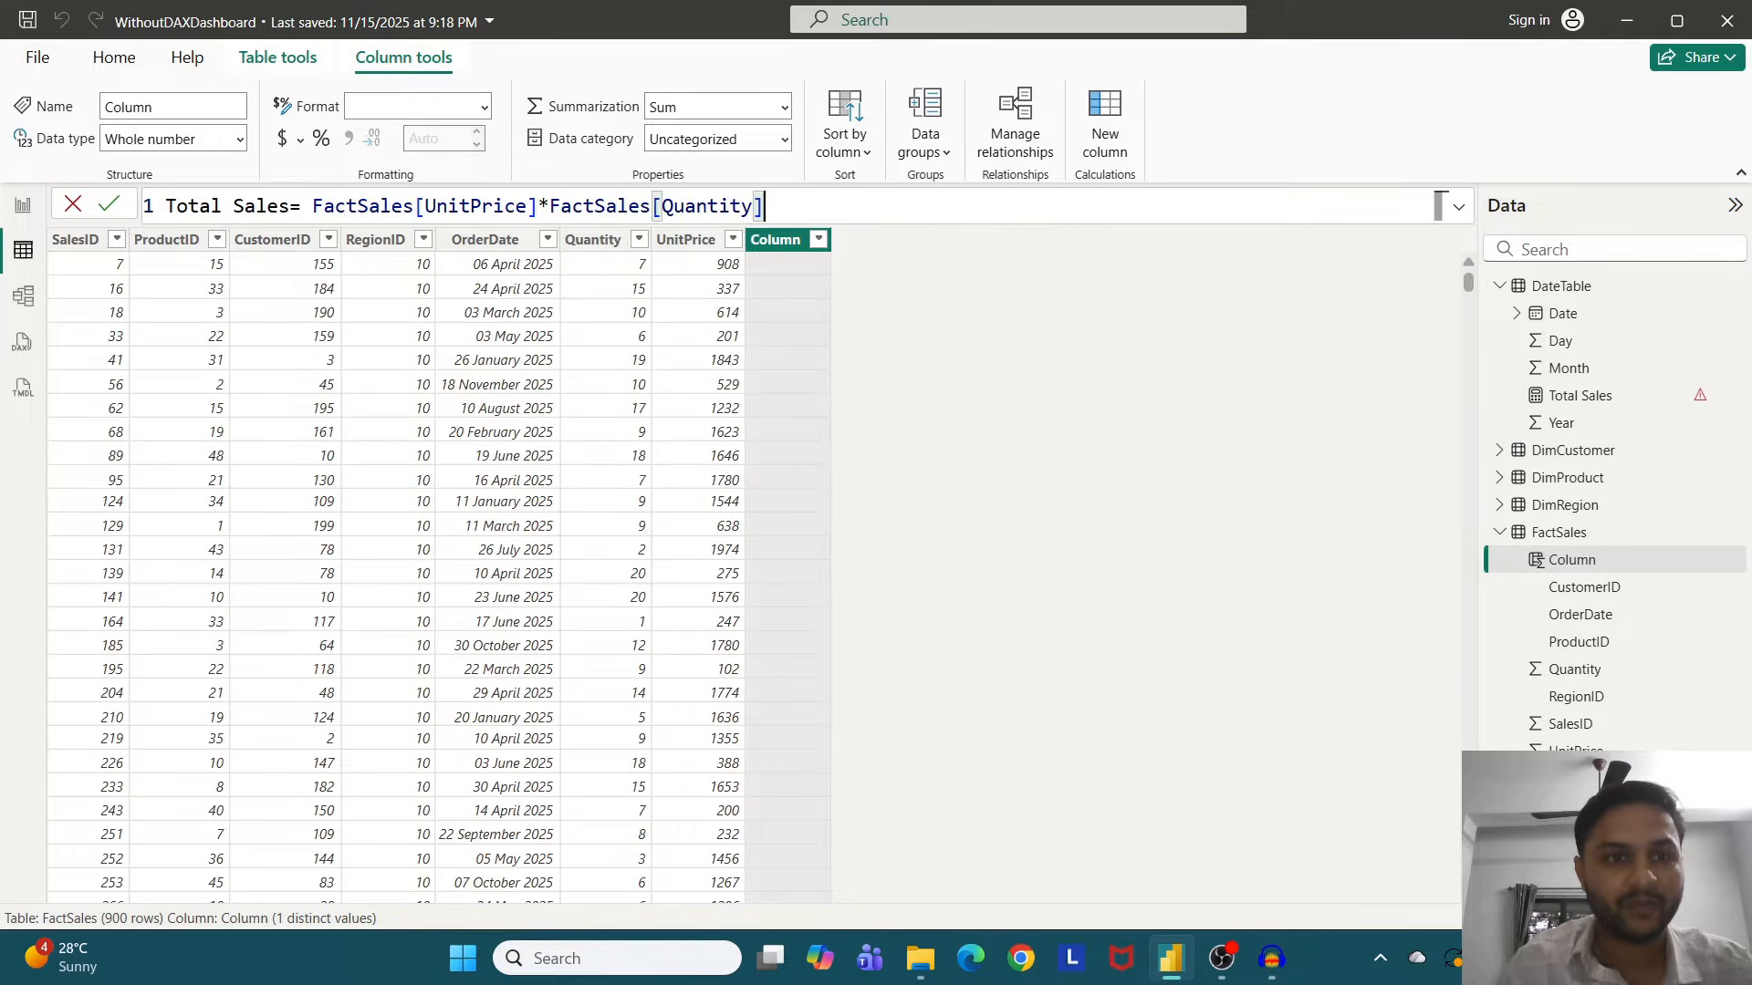
key(Return)
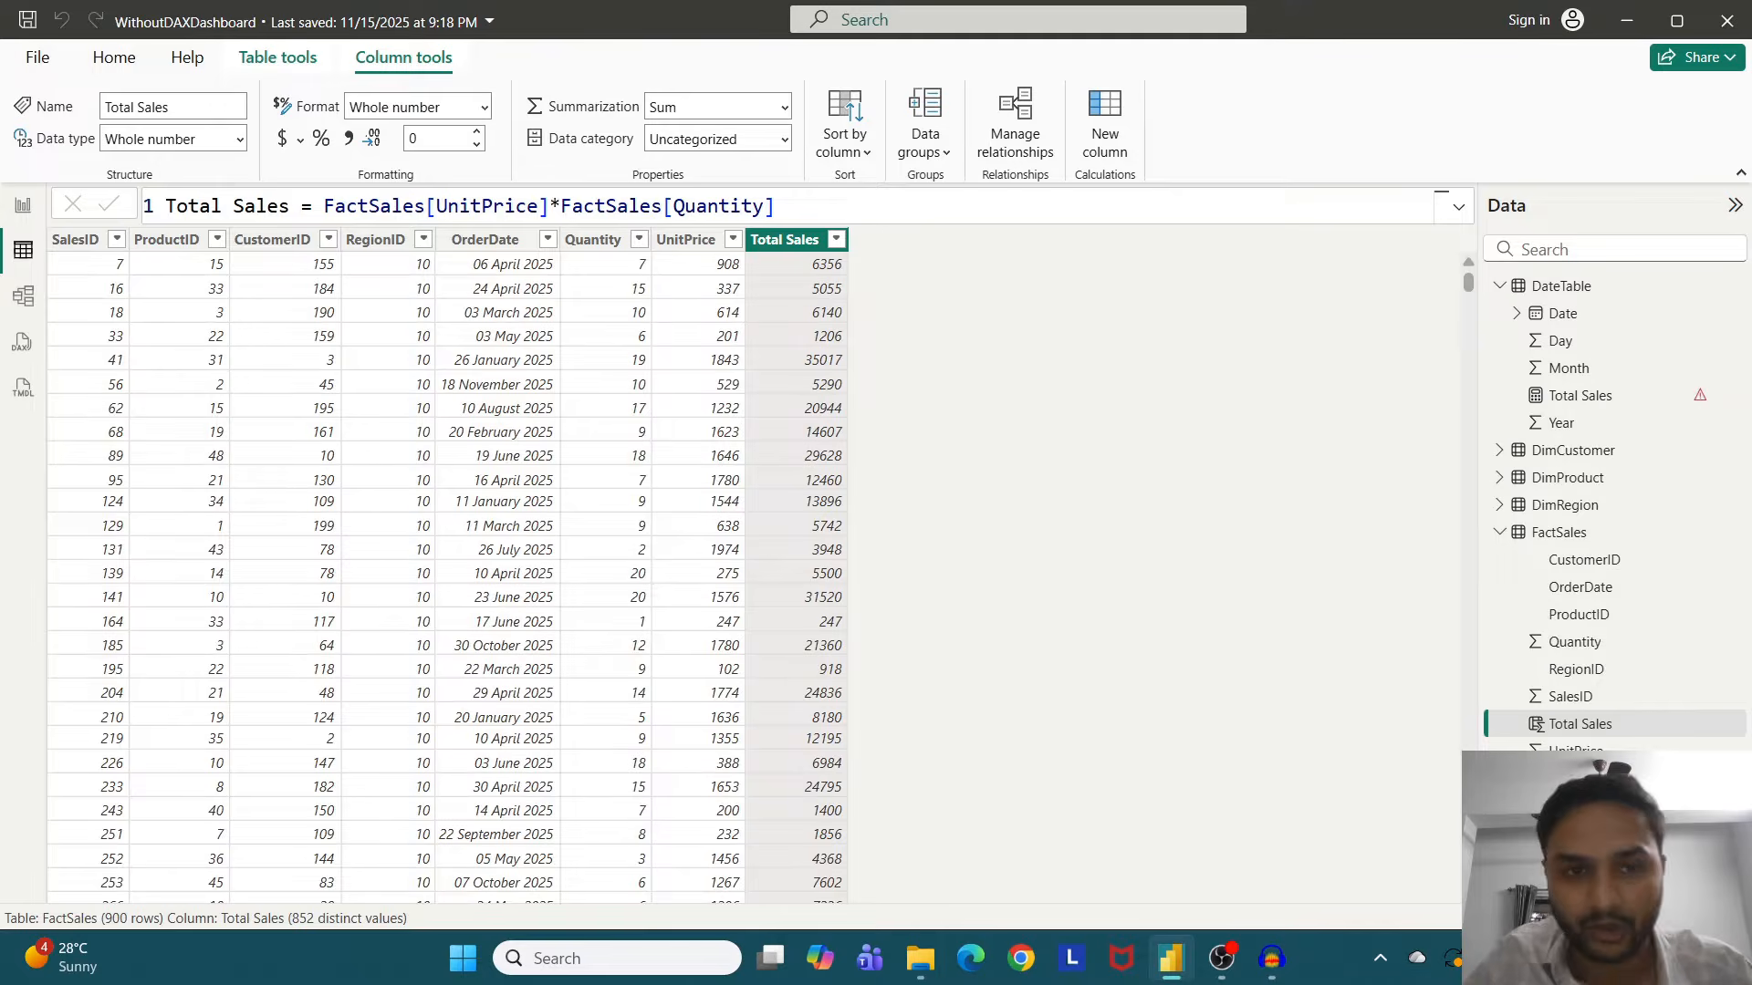
drag(435, 206, 539, 206)
drag(662, 207, 718, 206)
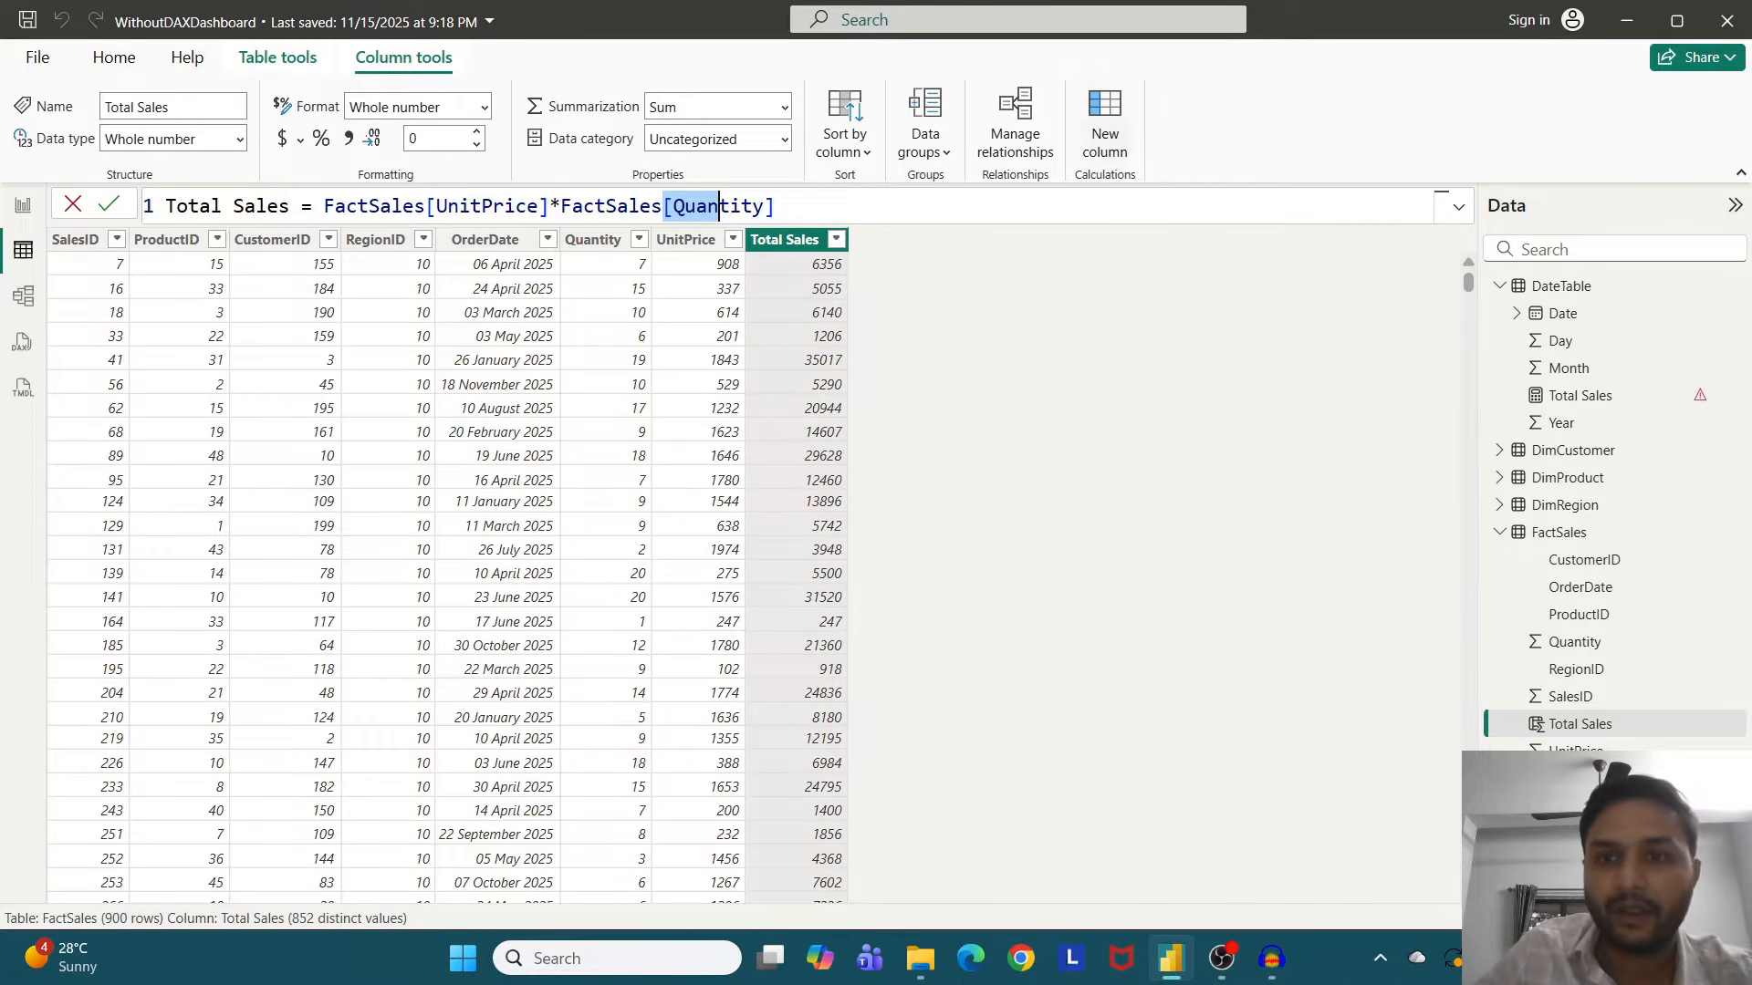
- Add another calculated column to FactSales named NewSales, starting its formula with CALCULATE(SUM(FactSales[Total Sales]),
key(Escape)
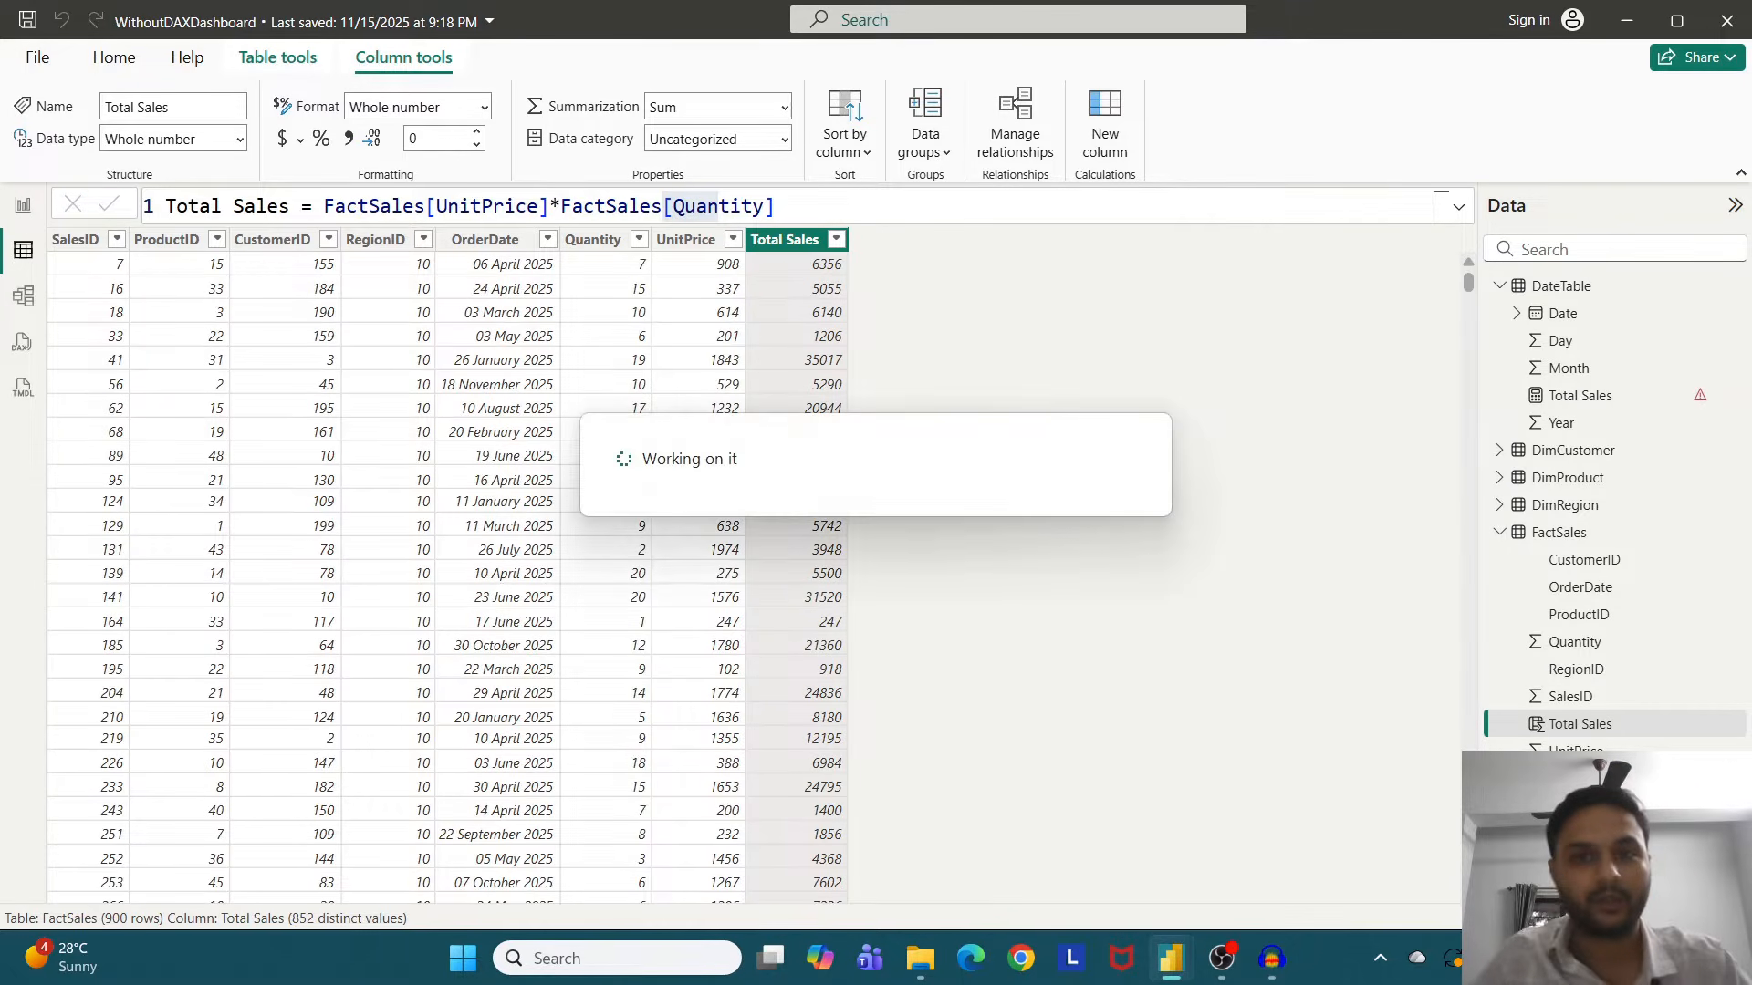
text(Ne)
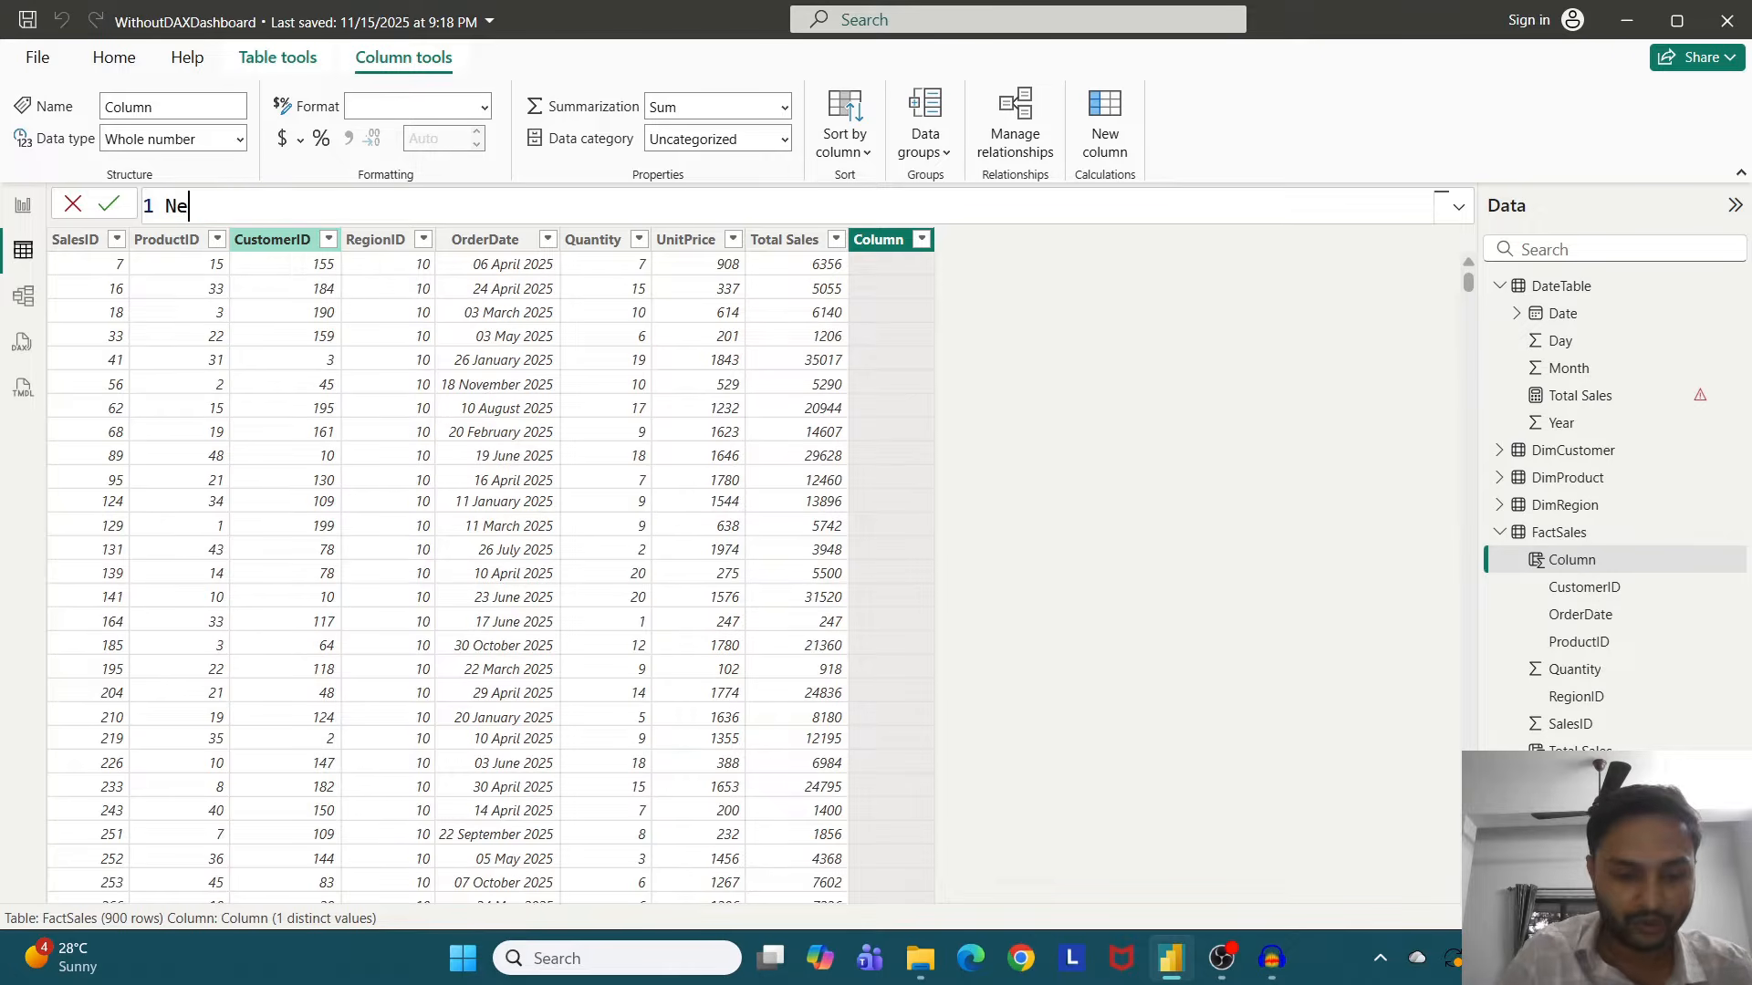
text(wSales )
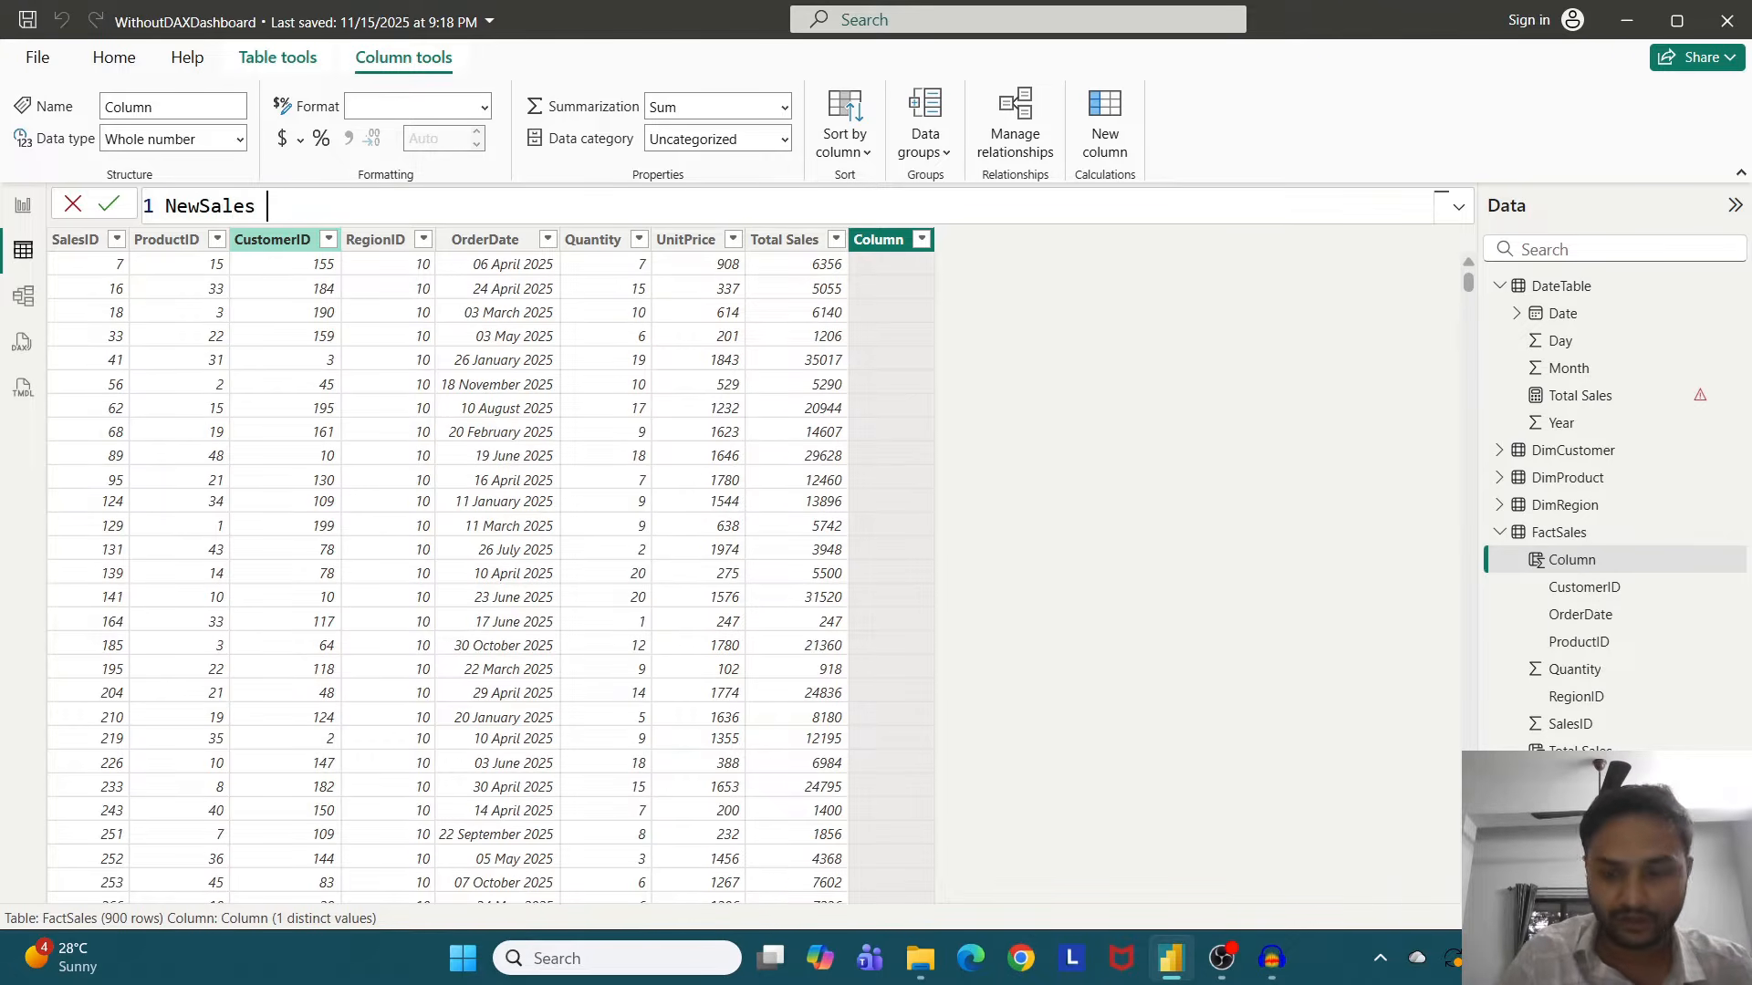
text(= calc)
key(Tab)
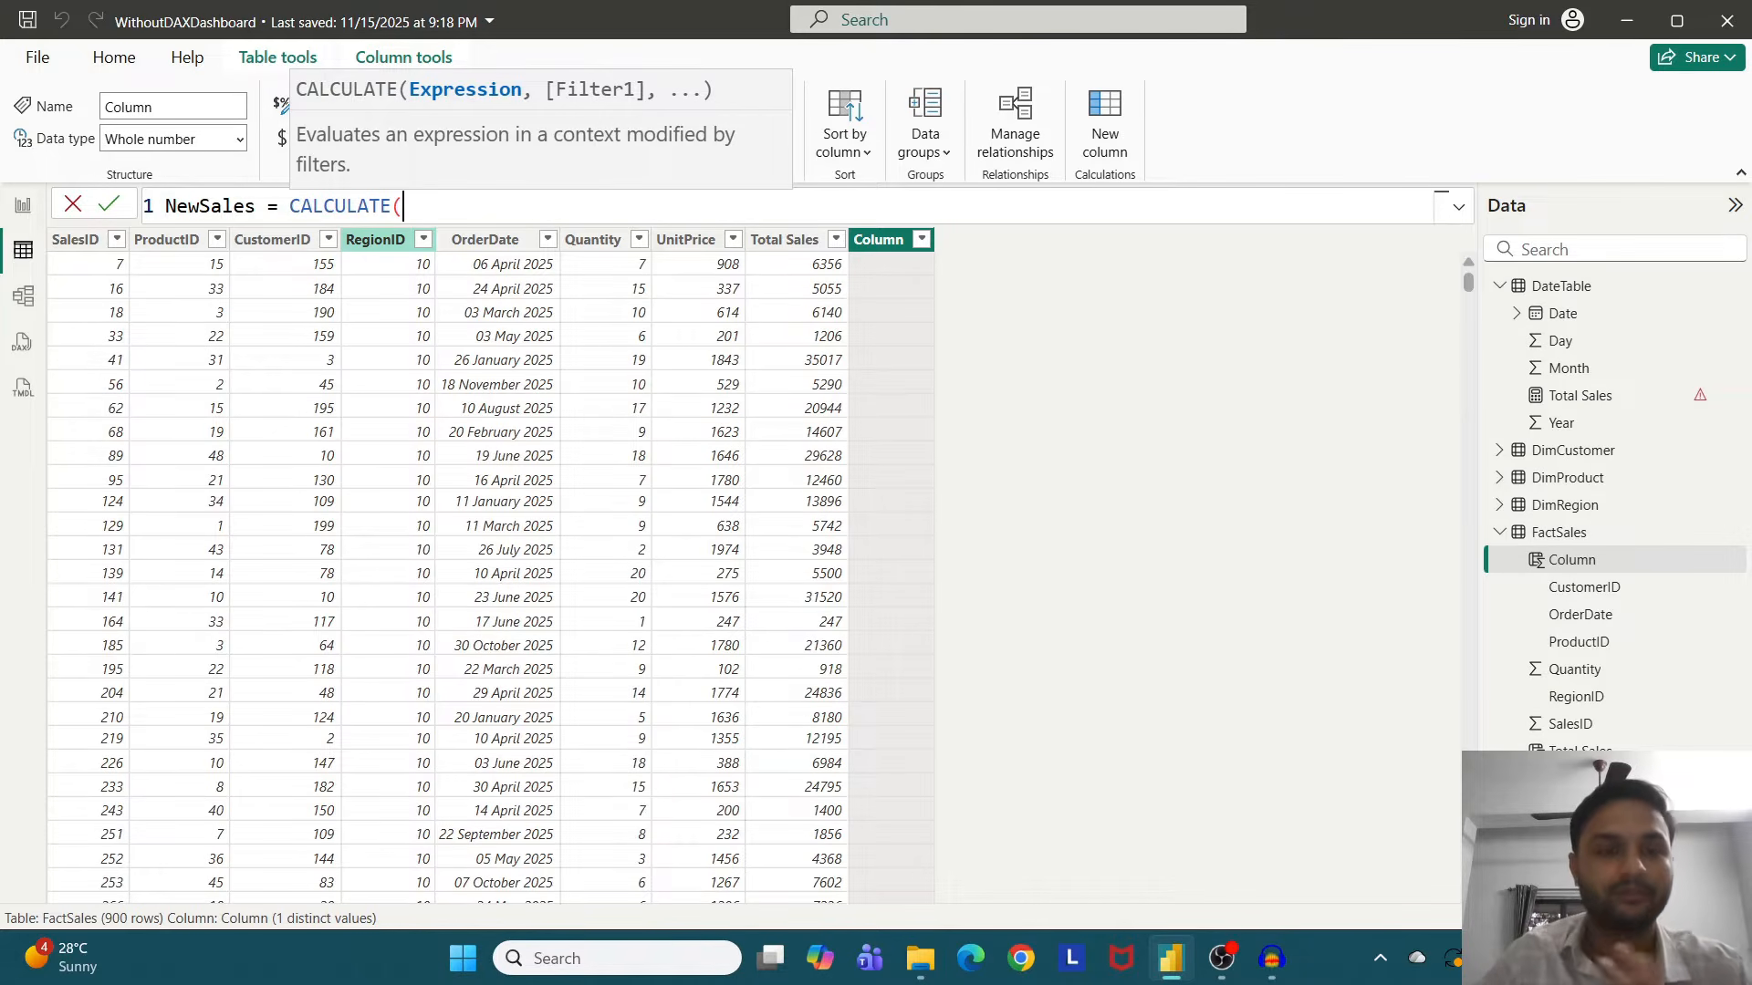
text(SUM(to)
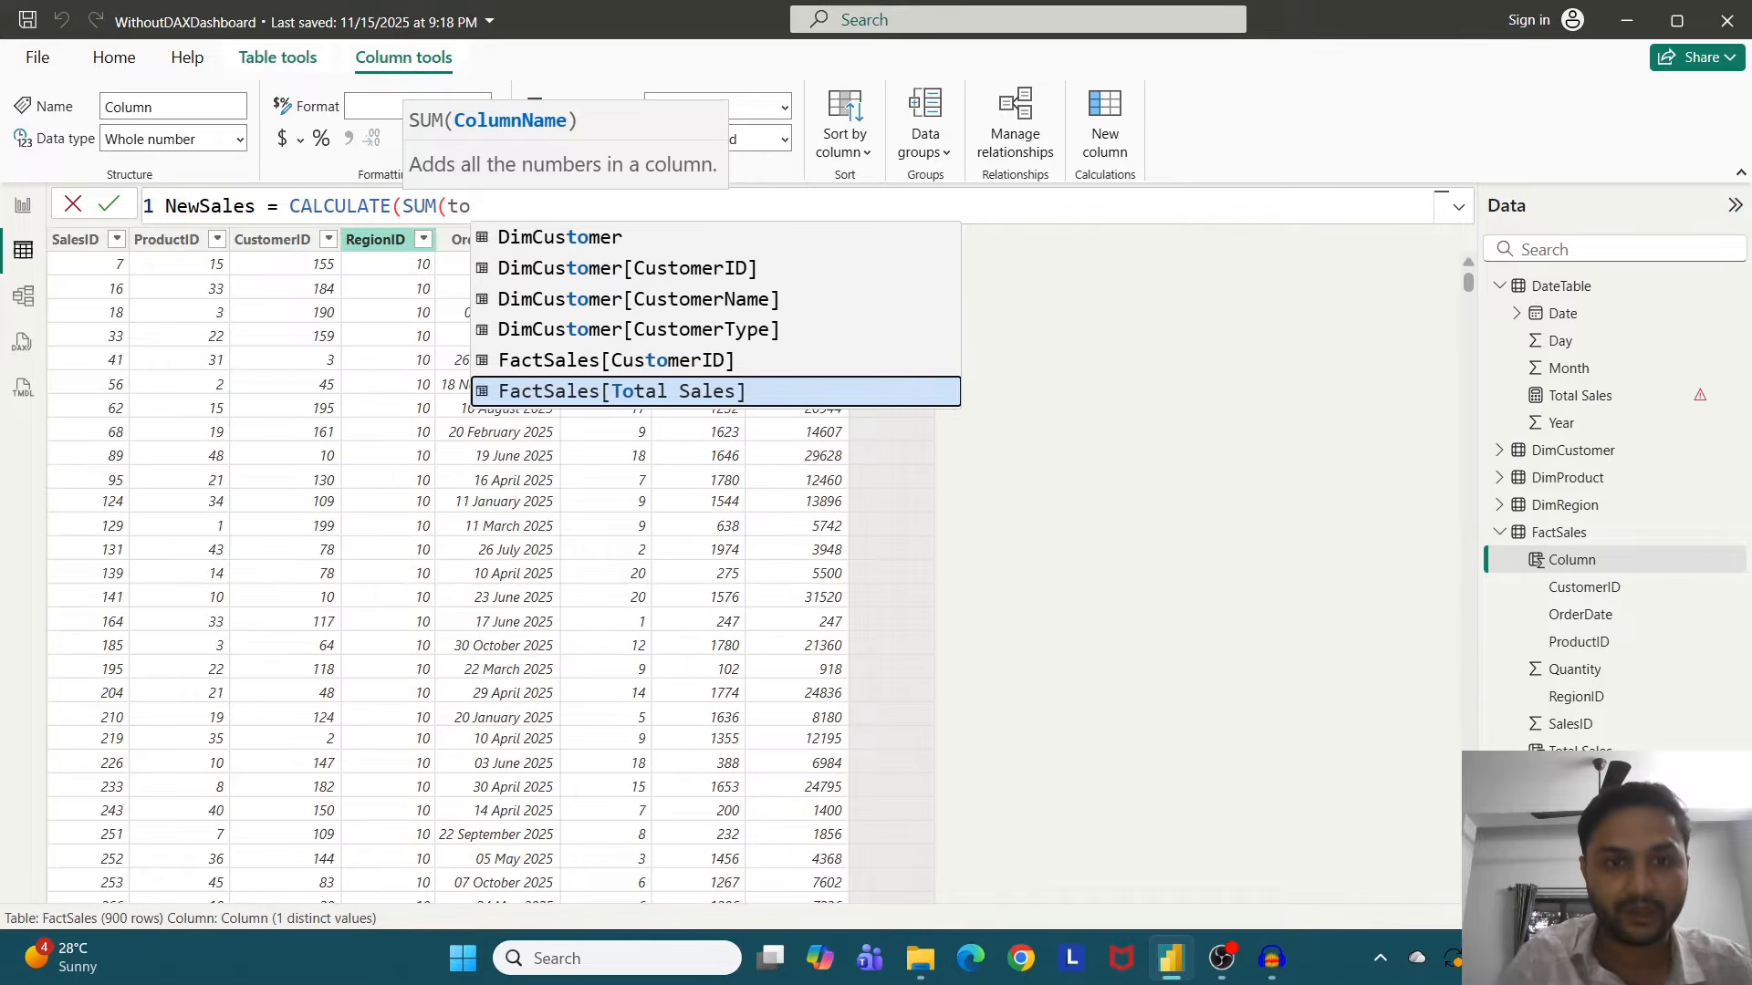
key(Tab)
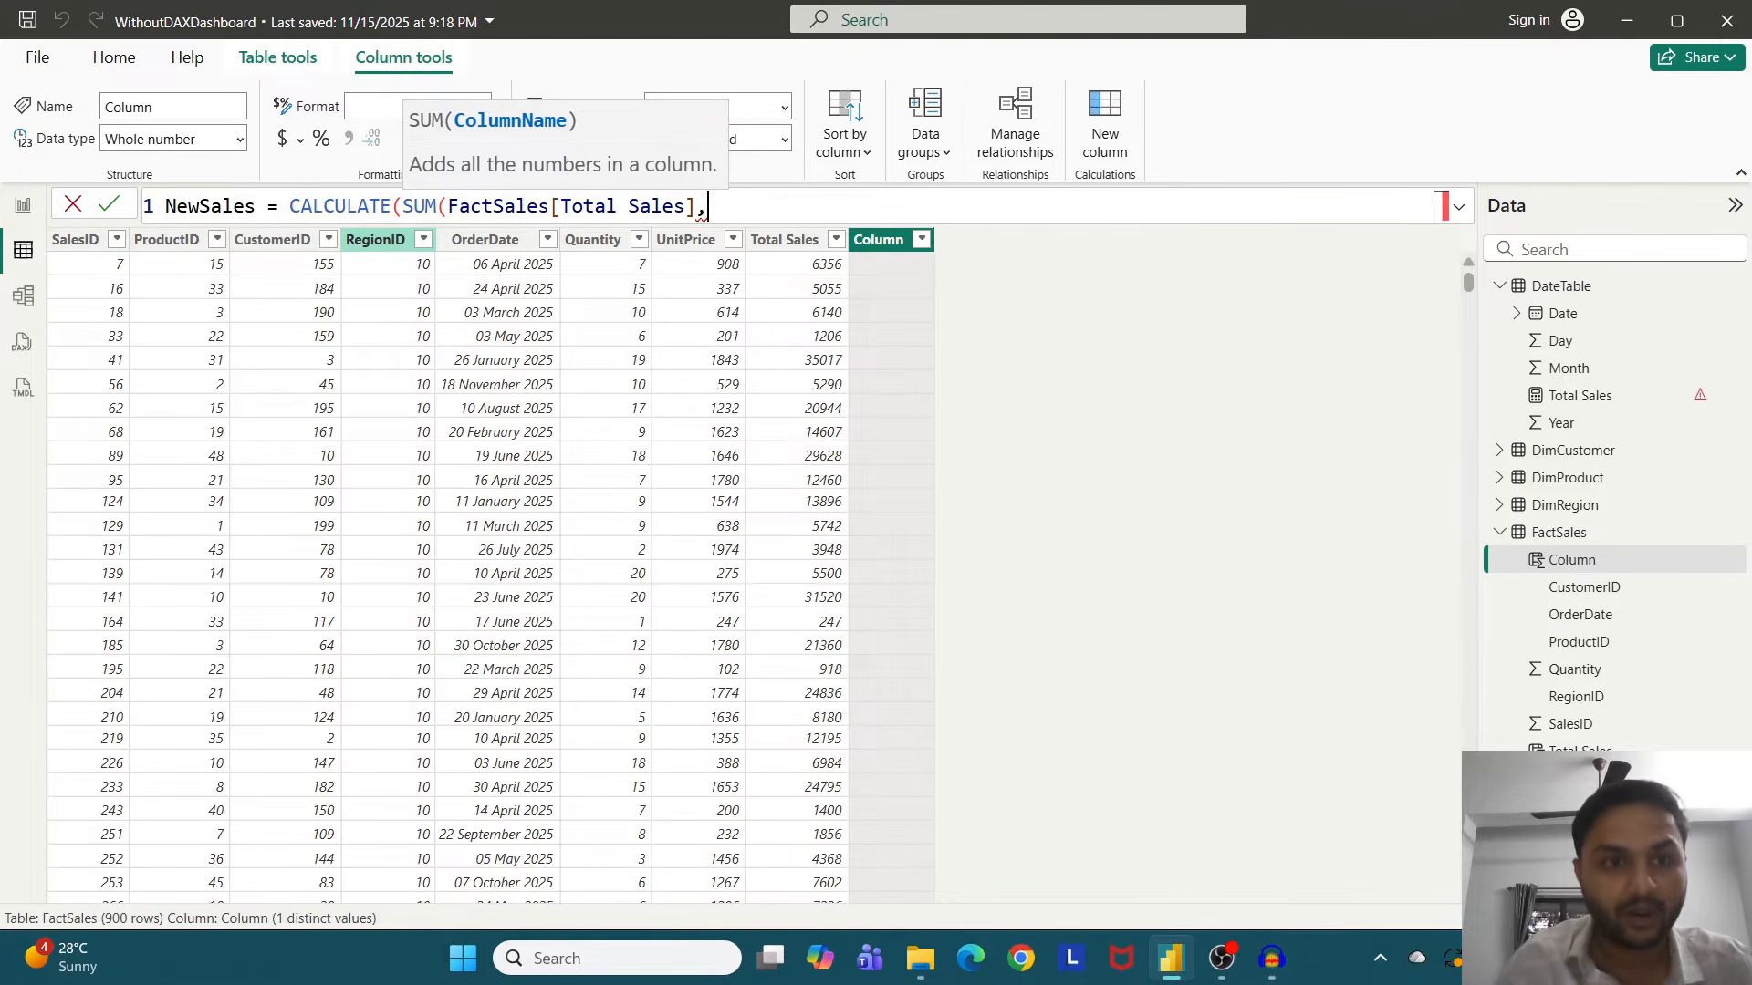
text(), )
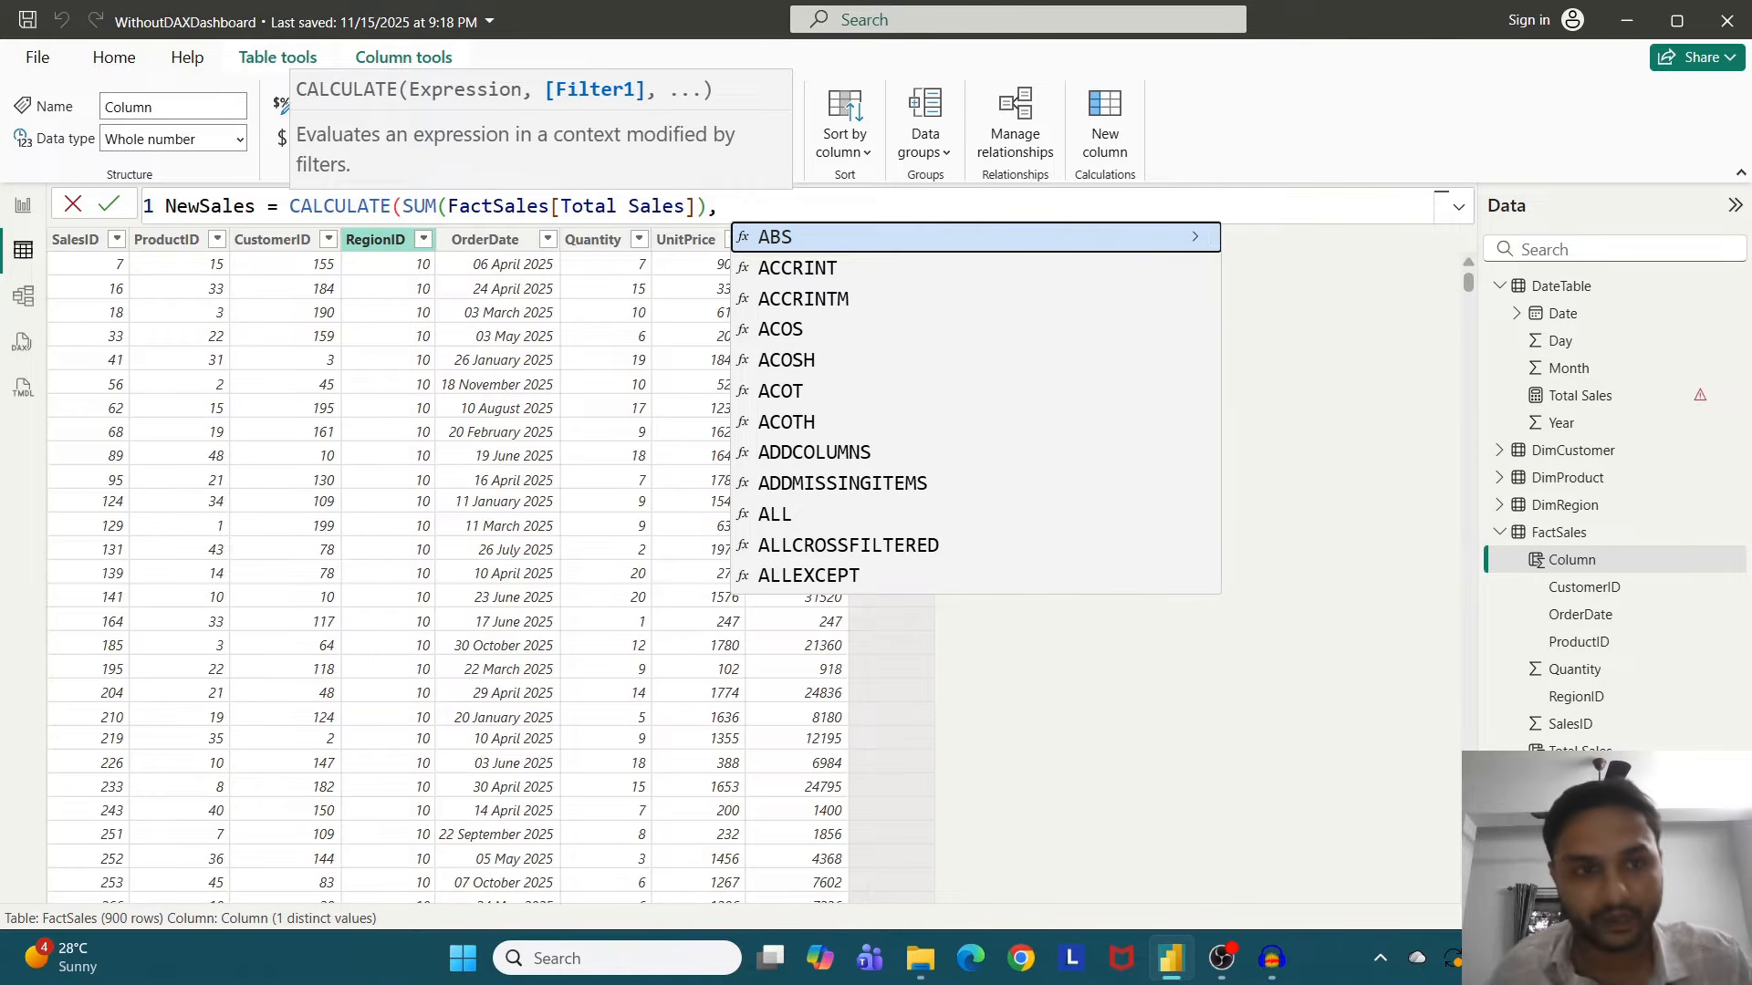
- Finish the NewSales formula with the filter condition DimRegion[RegionID]=2 and commit it
text(ref)
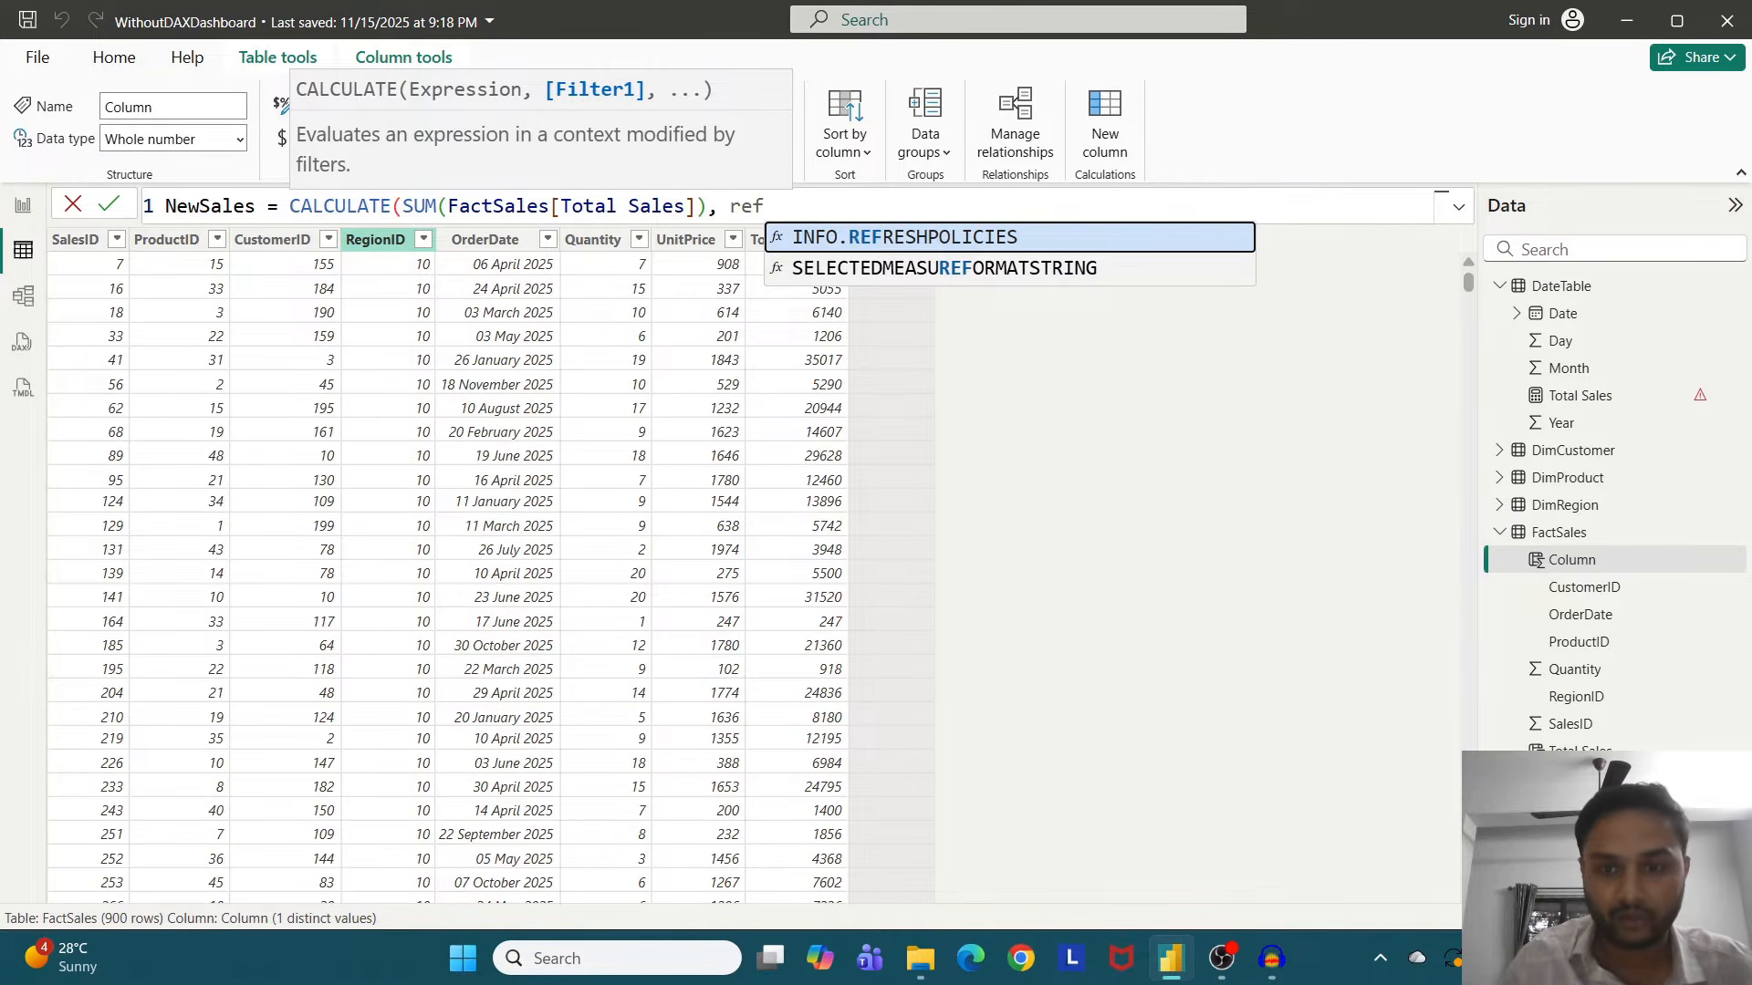
key(BackSpace)
text(g)
key(Down)
key(Tab)
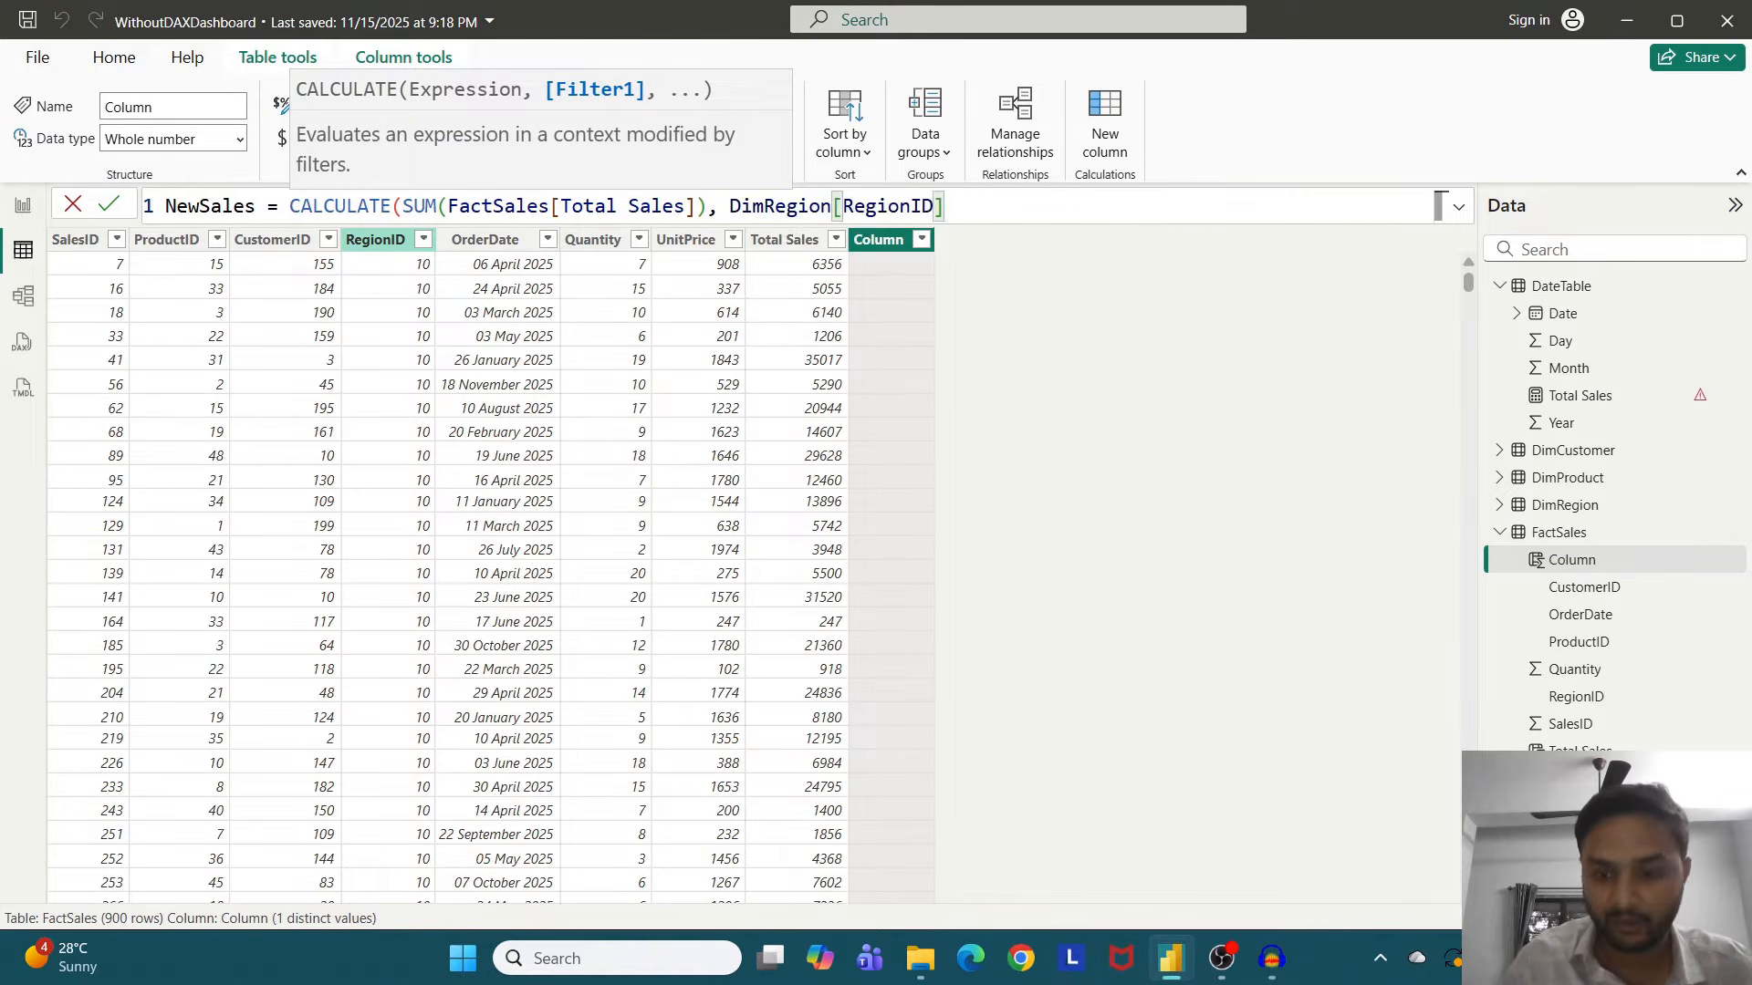
text(=2)
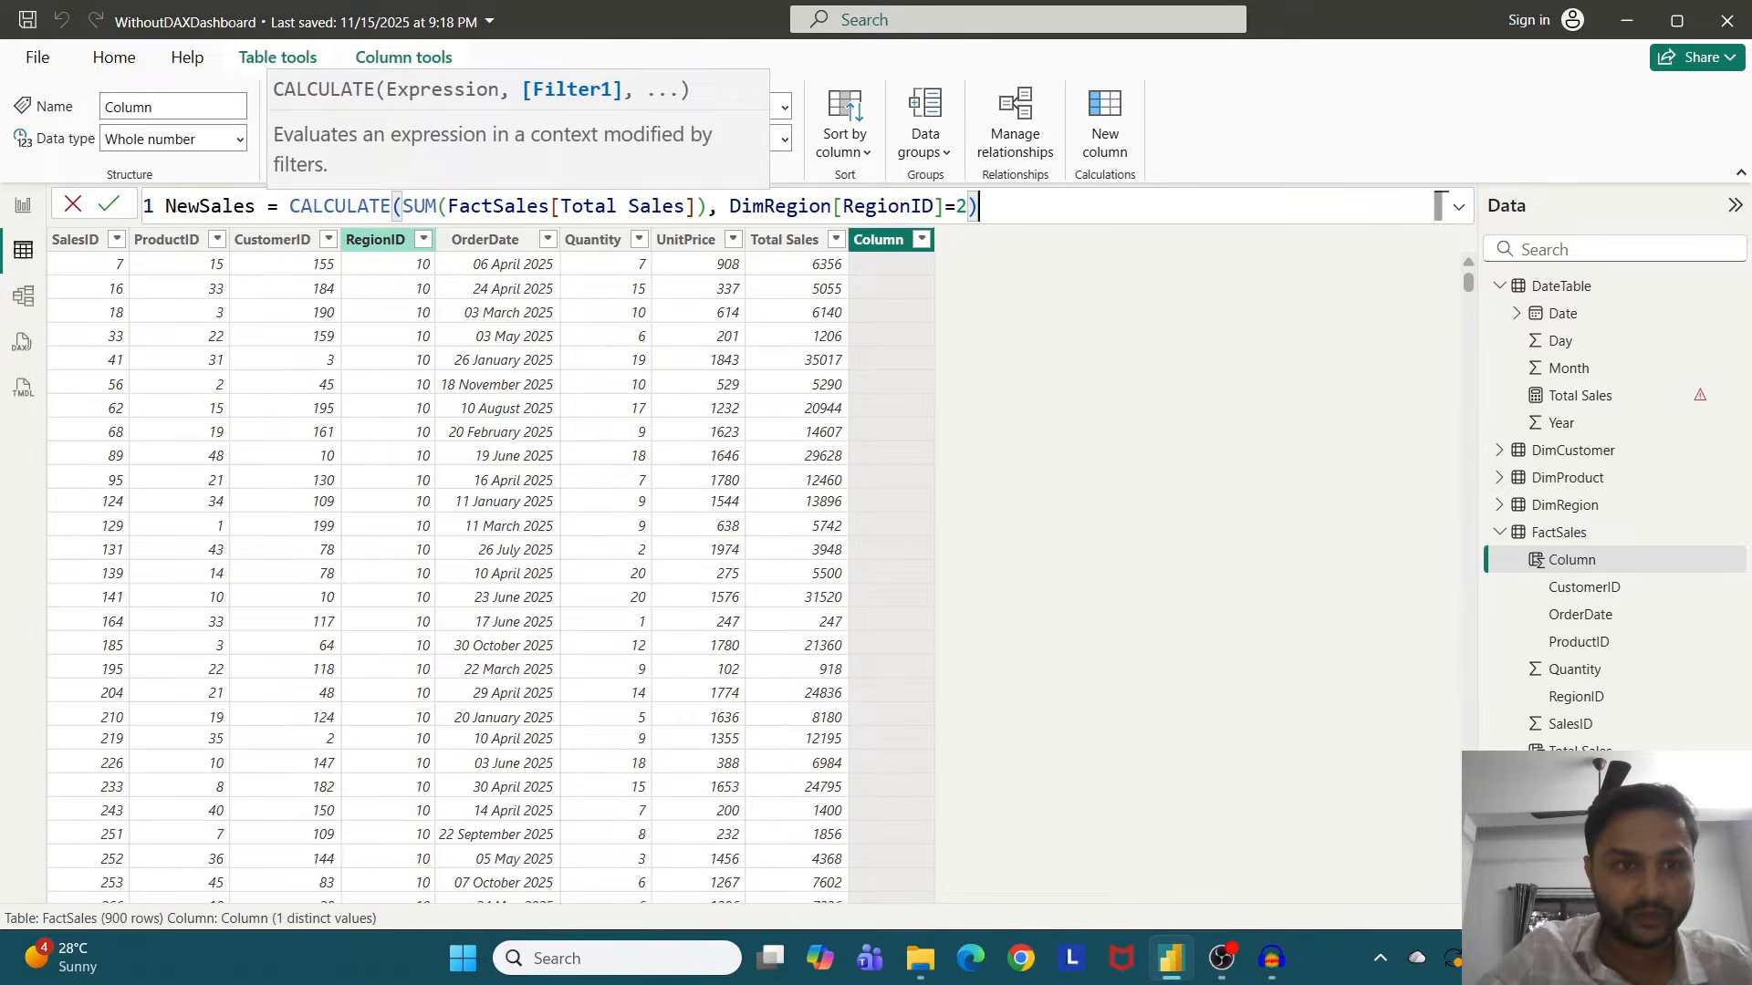
text())
key(Return)
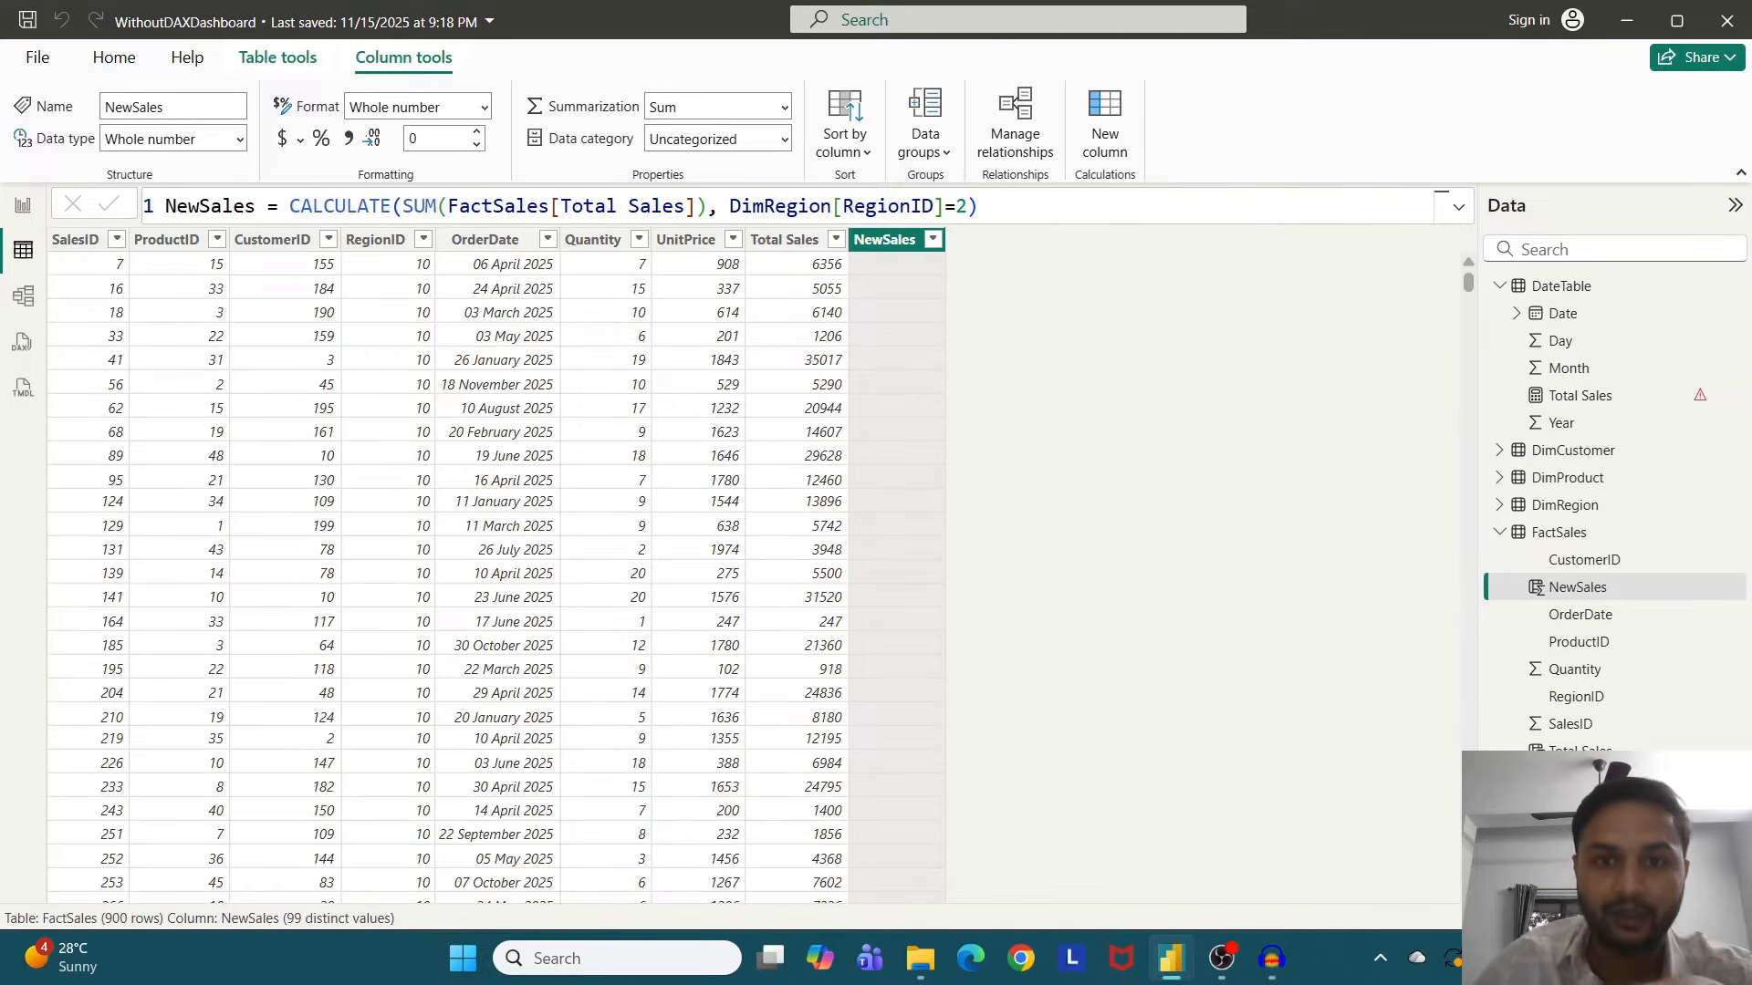
- Check the NewSales values with the table filtered to RegionID 2, and clear all filters
click(423, 239)
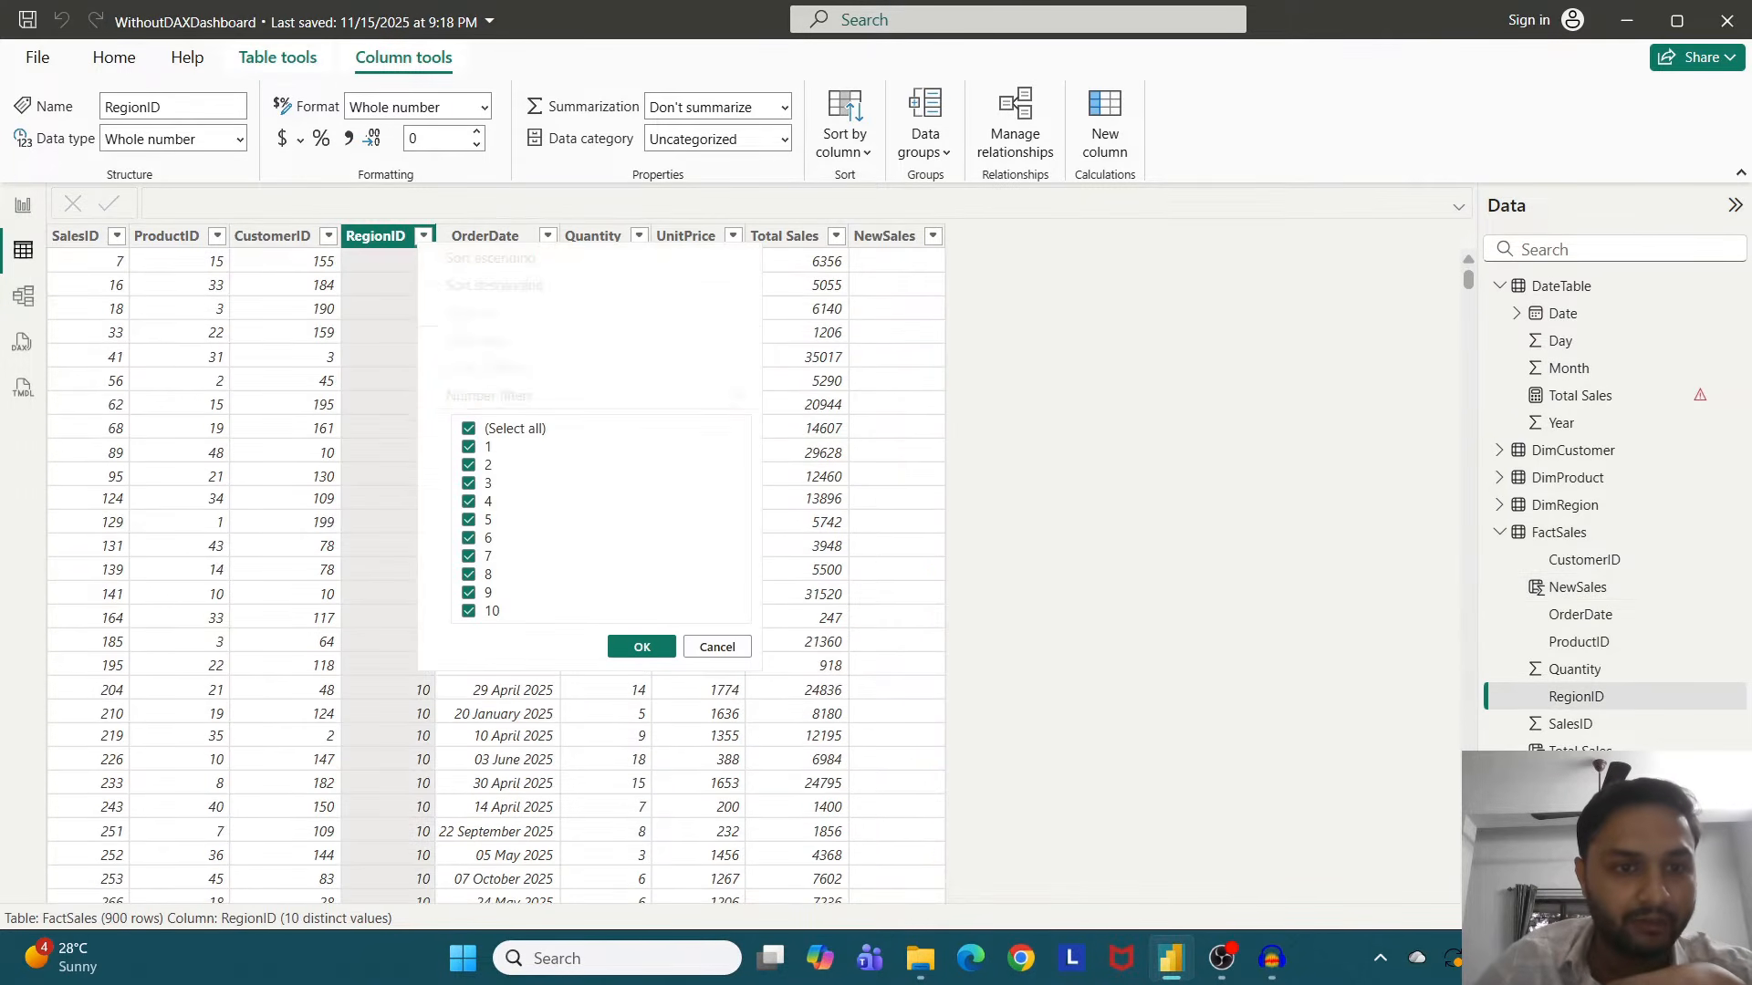
click(468, 428)
click(468, 465)
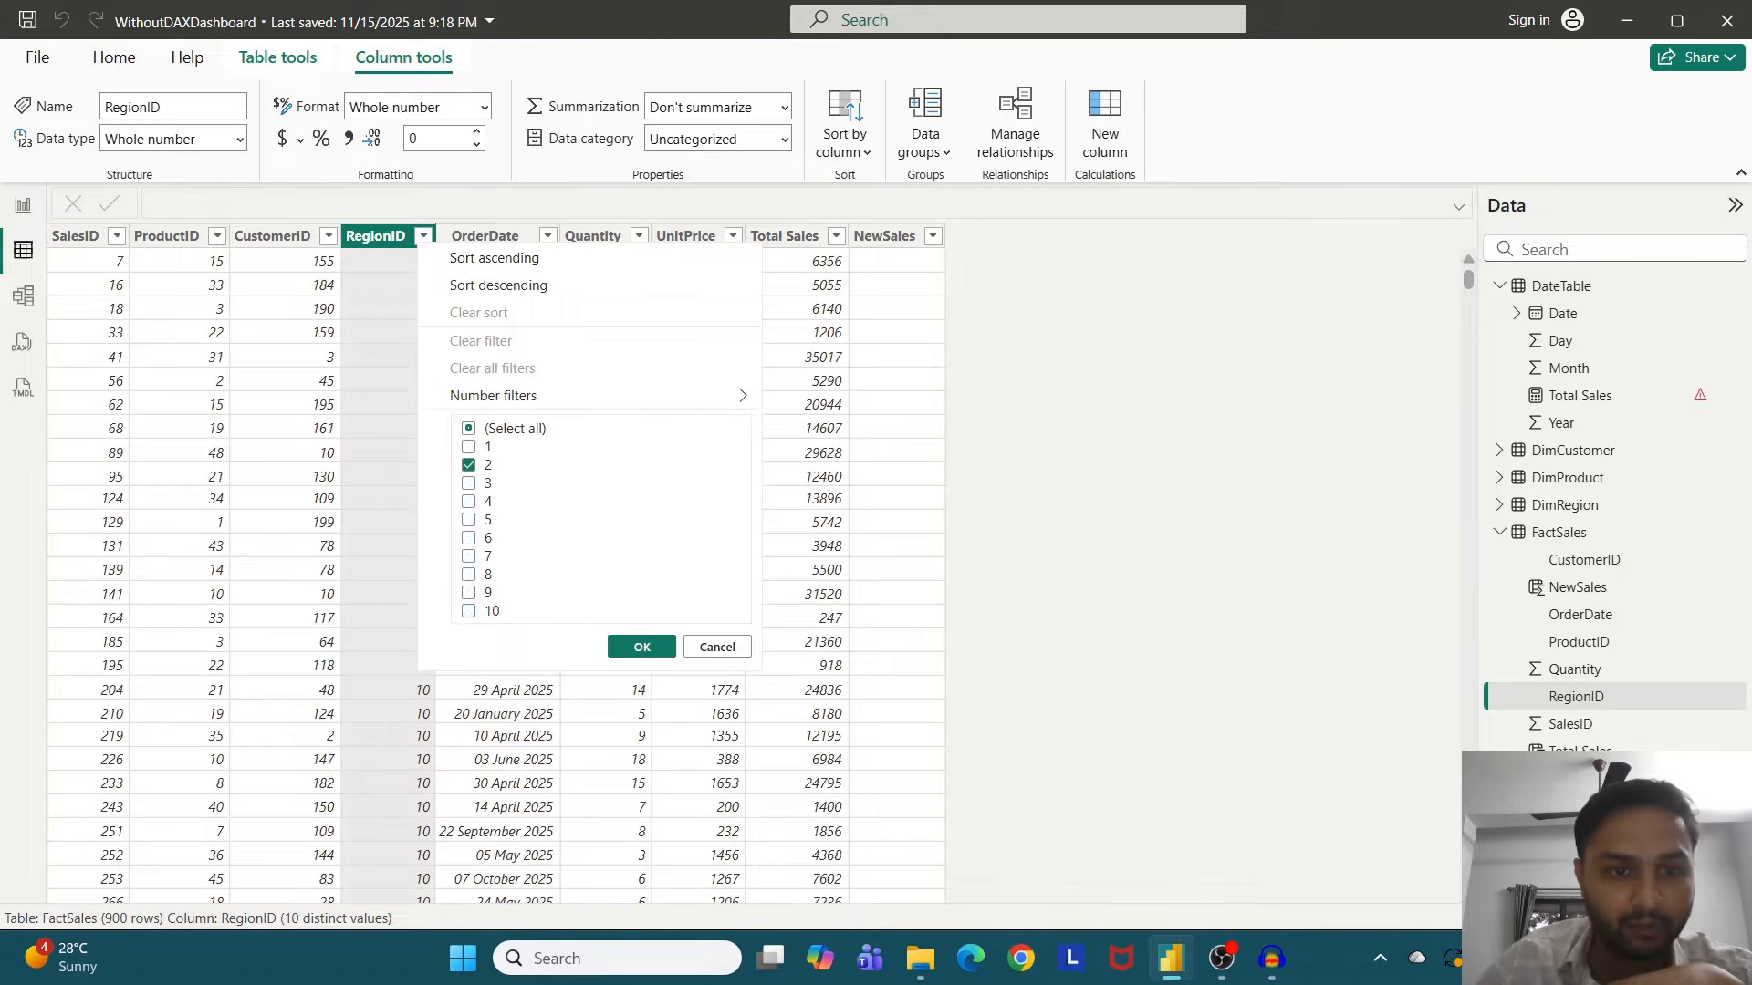
click(642, 647)
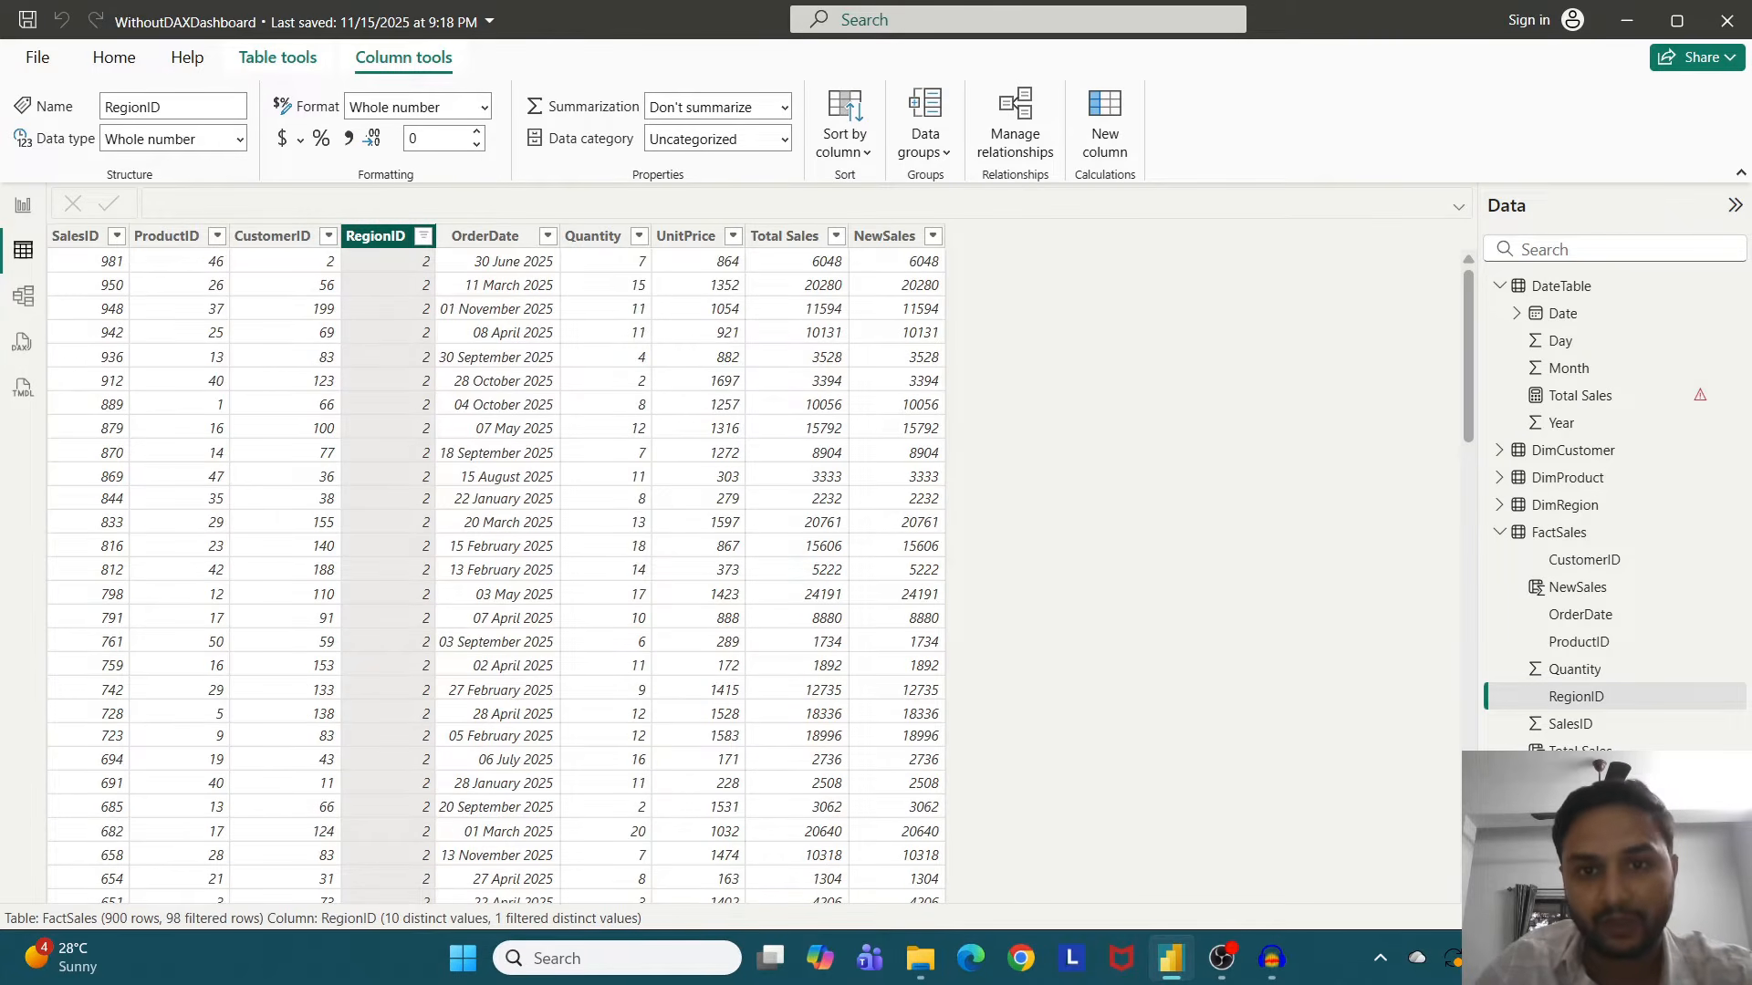
click(423, 235)
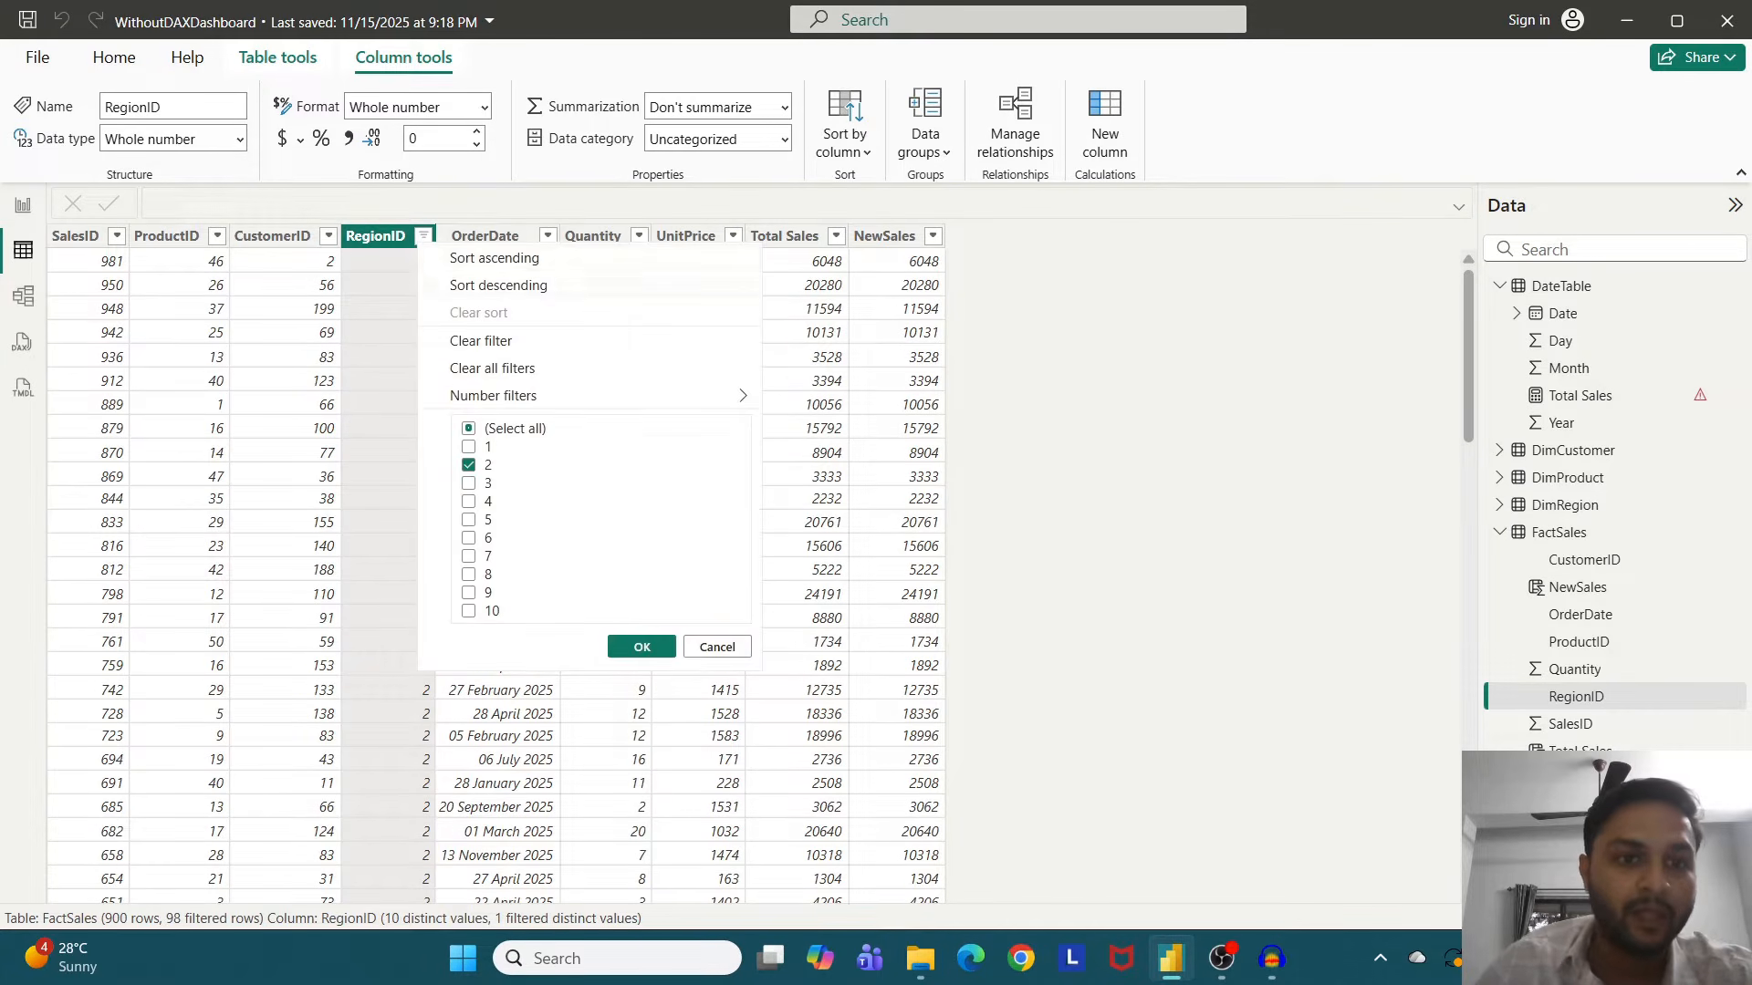
click(492, 367)
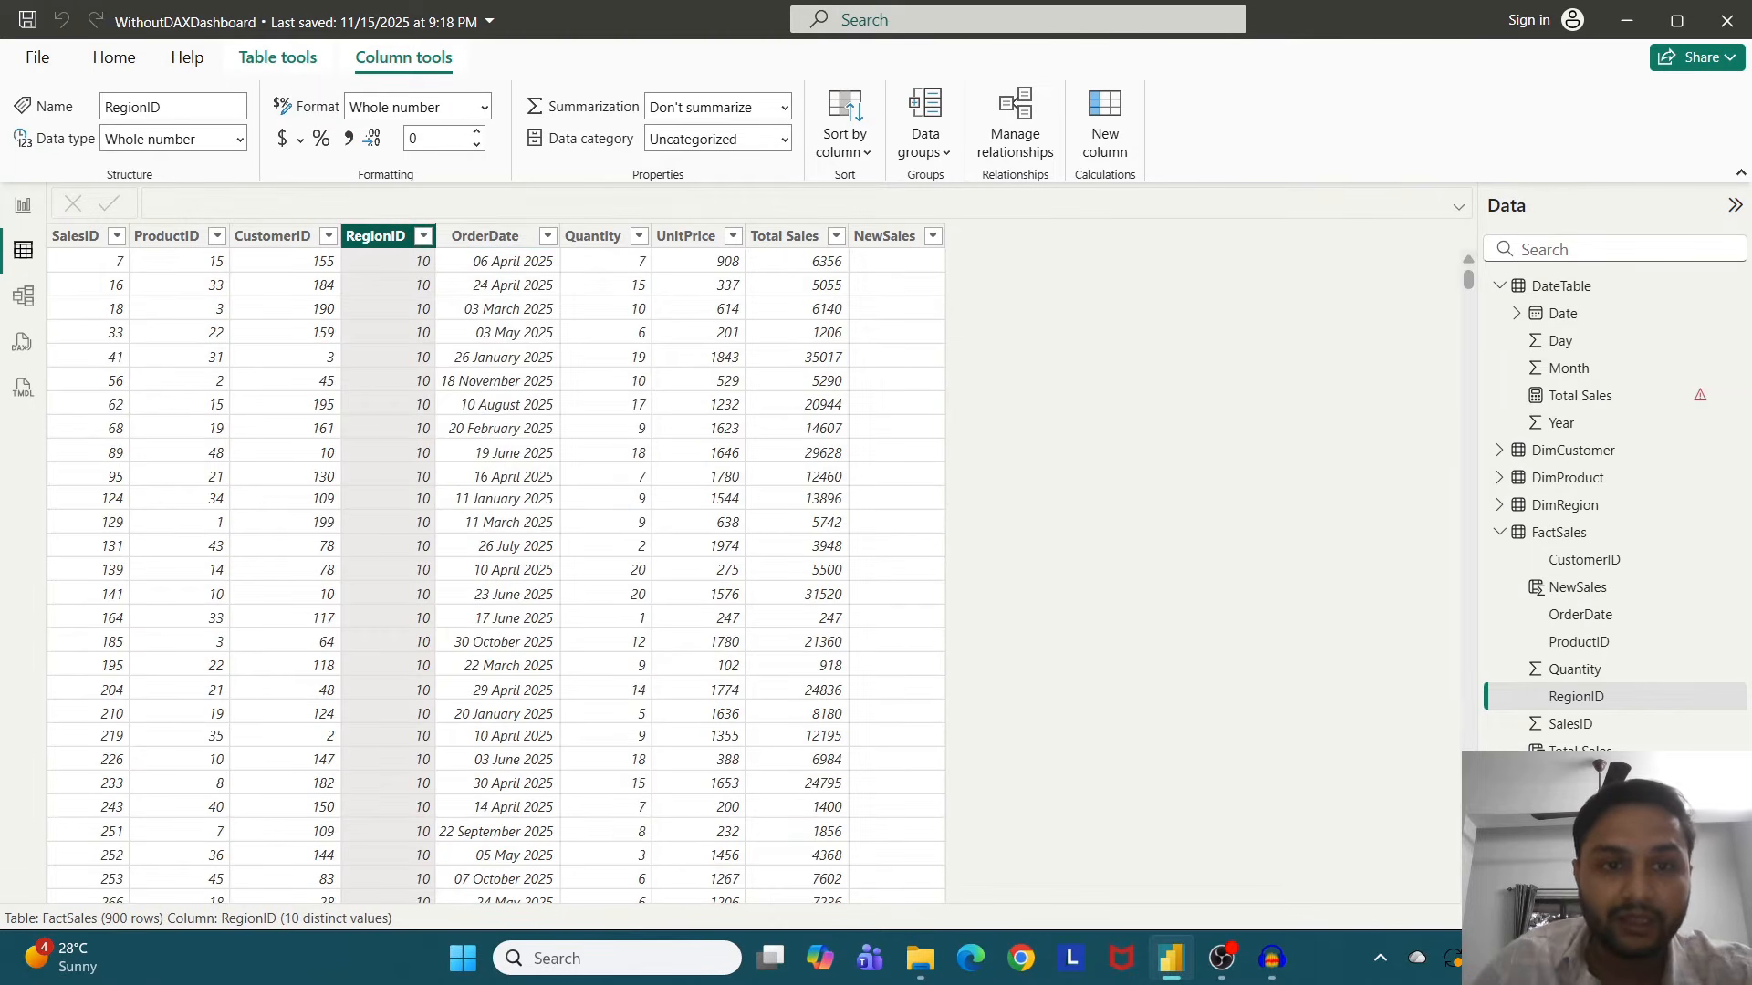
- Examine the NewSales formula, from its CALCULATE(SUM(FactSales[Total Sales]) expression to its DimRegion[RegionID]=2 filter argument
click(884, 236)
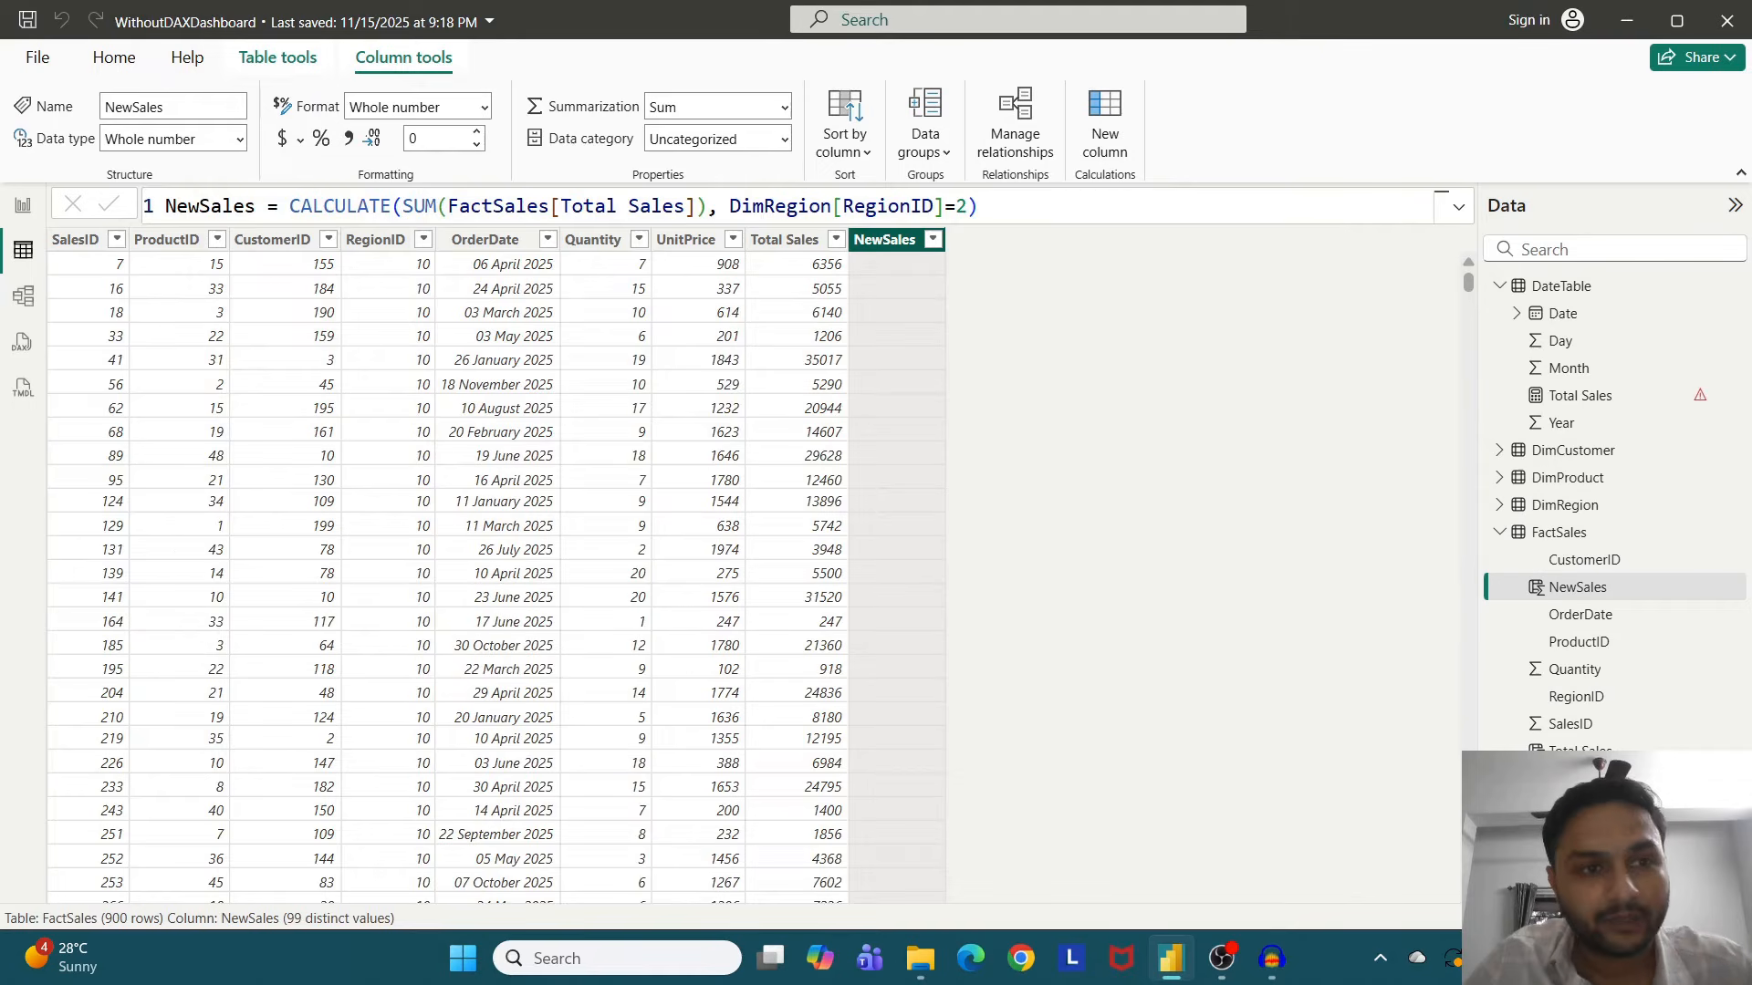
drag(289, 206, 448, 206)
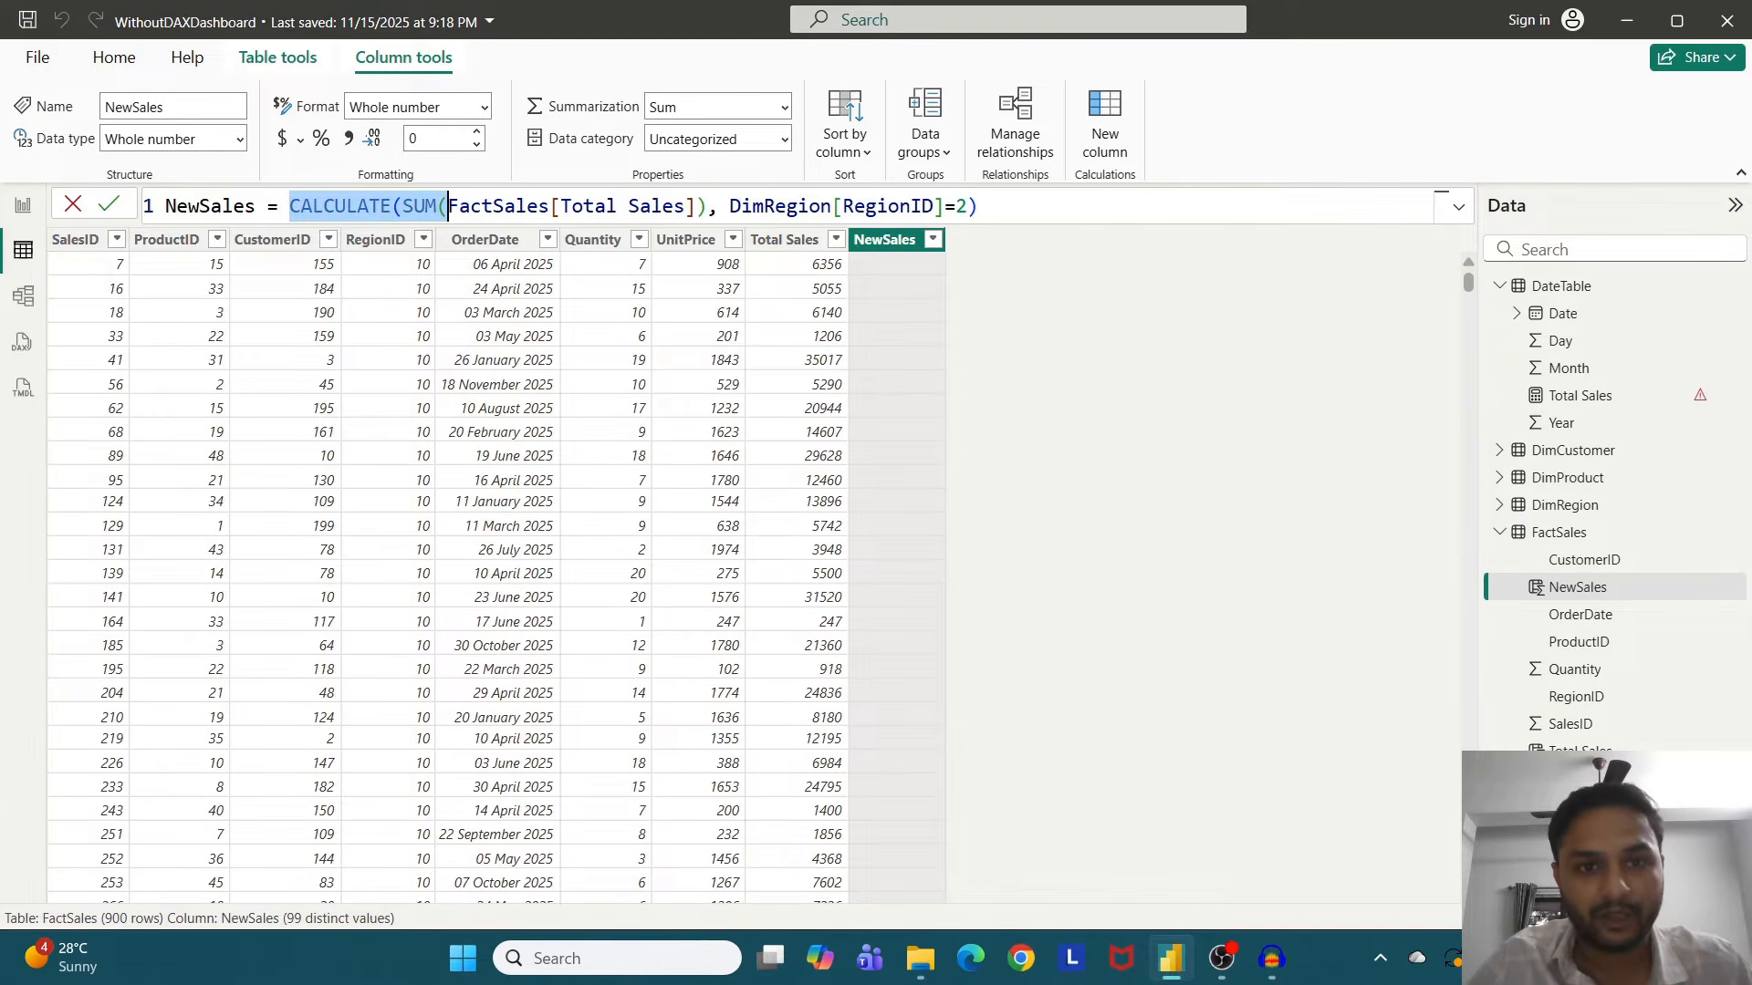
drag(707, 206, 539, 206)
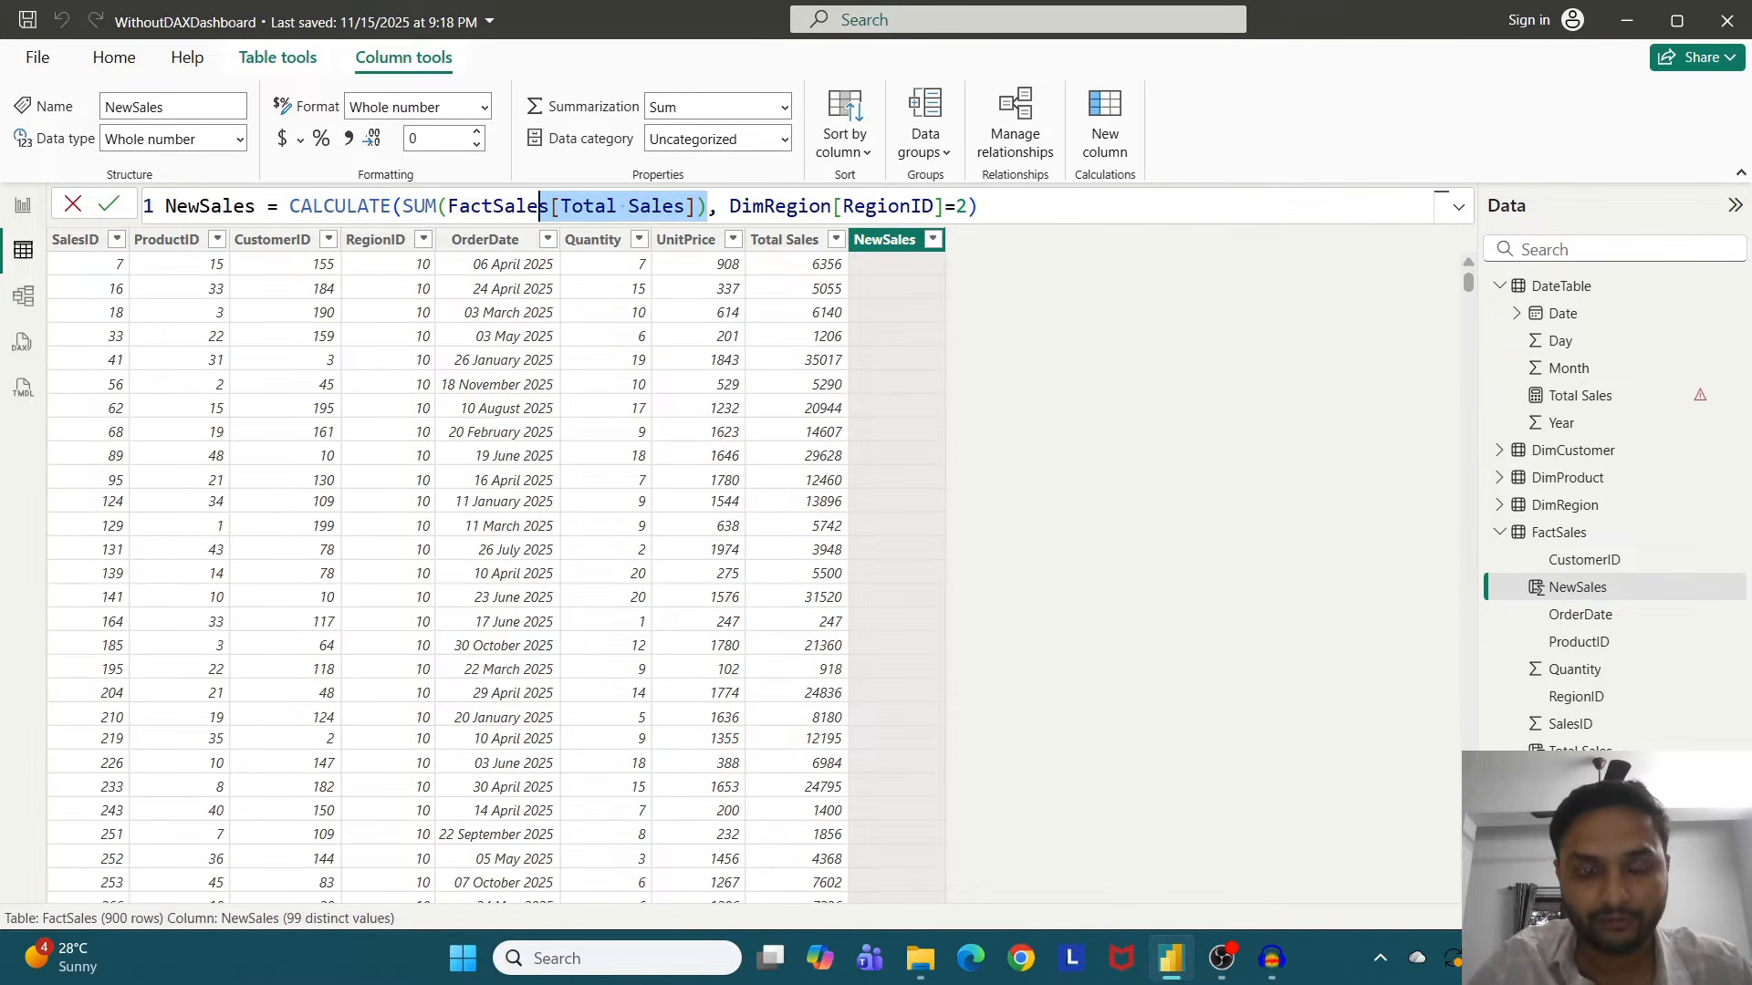
drag(728, 206, 967, 206)
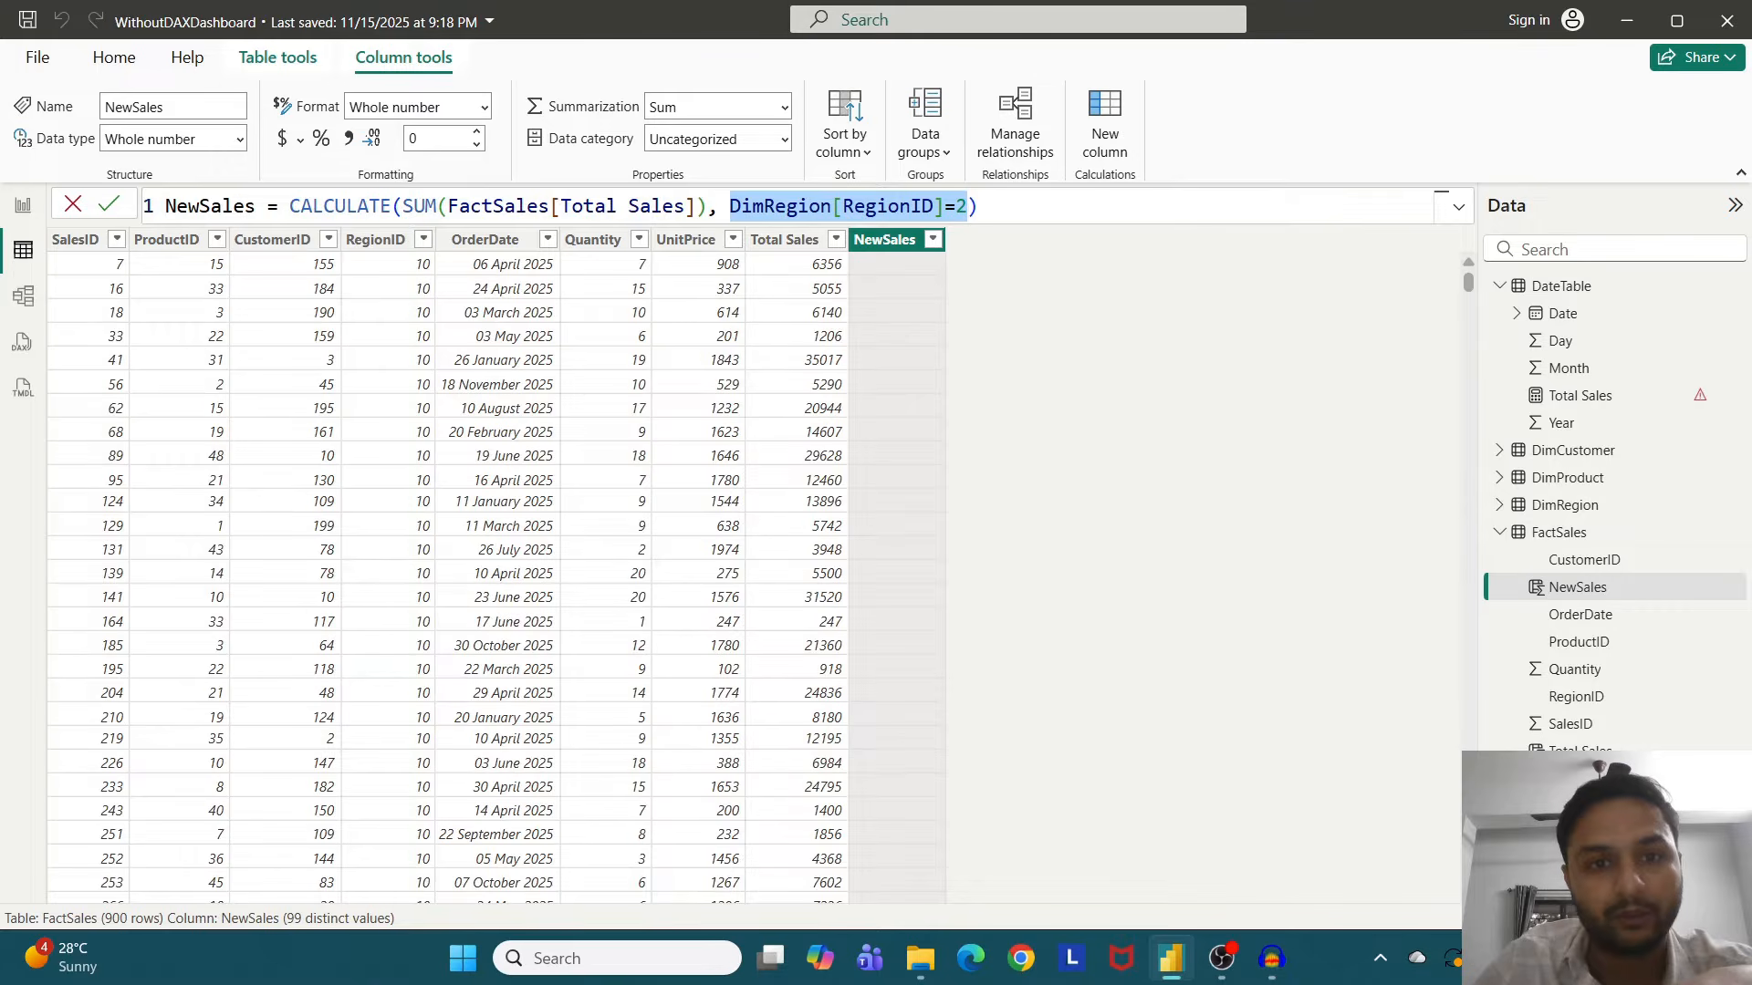
drag(707, 205, 357, 205)
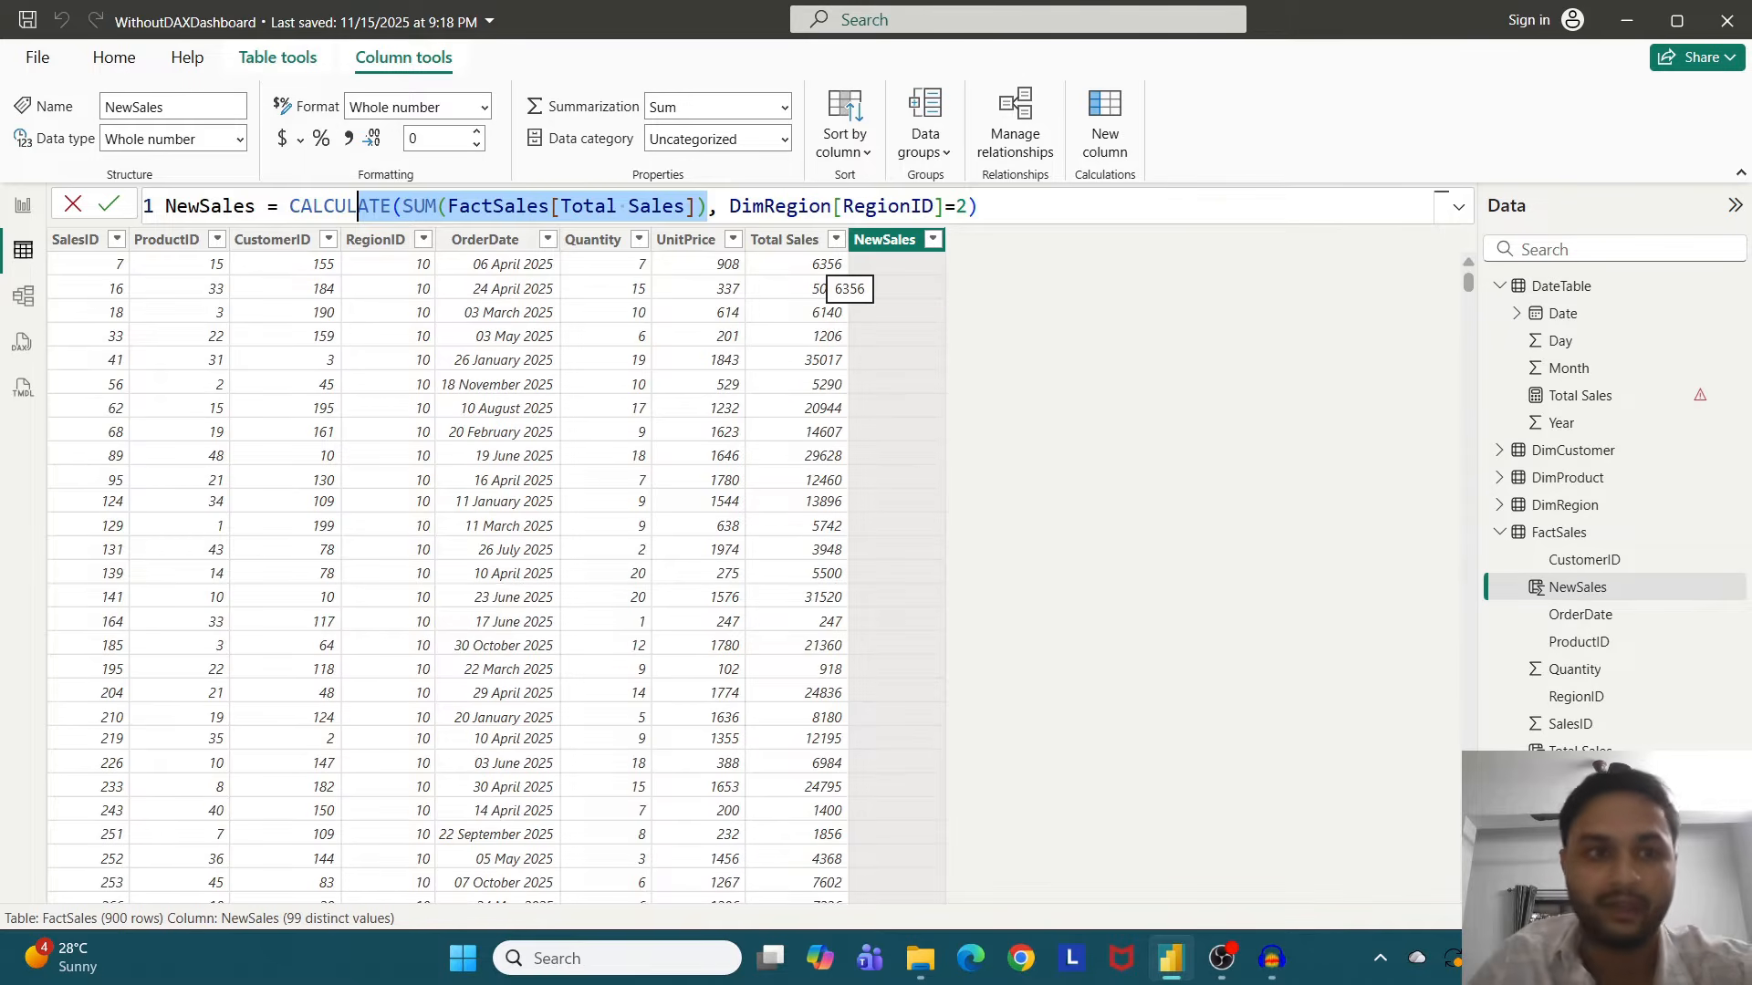
- Go to the report page and reposition the table visual closer to the middle of the canvas
click(23, 205)
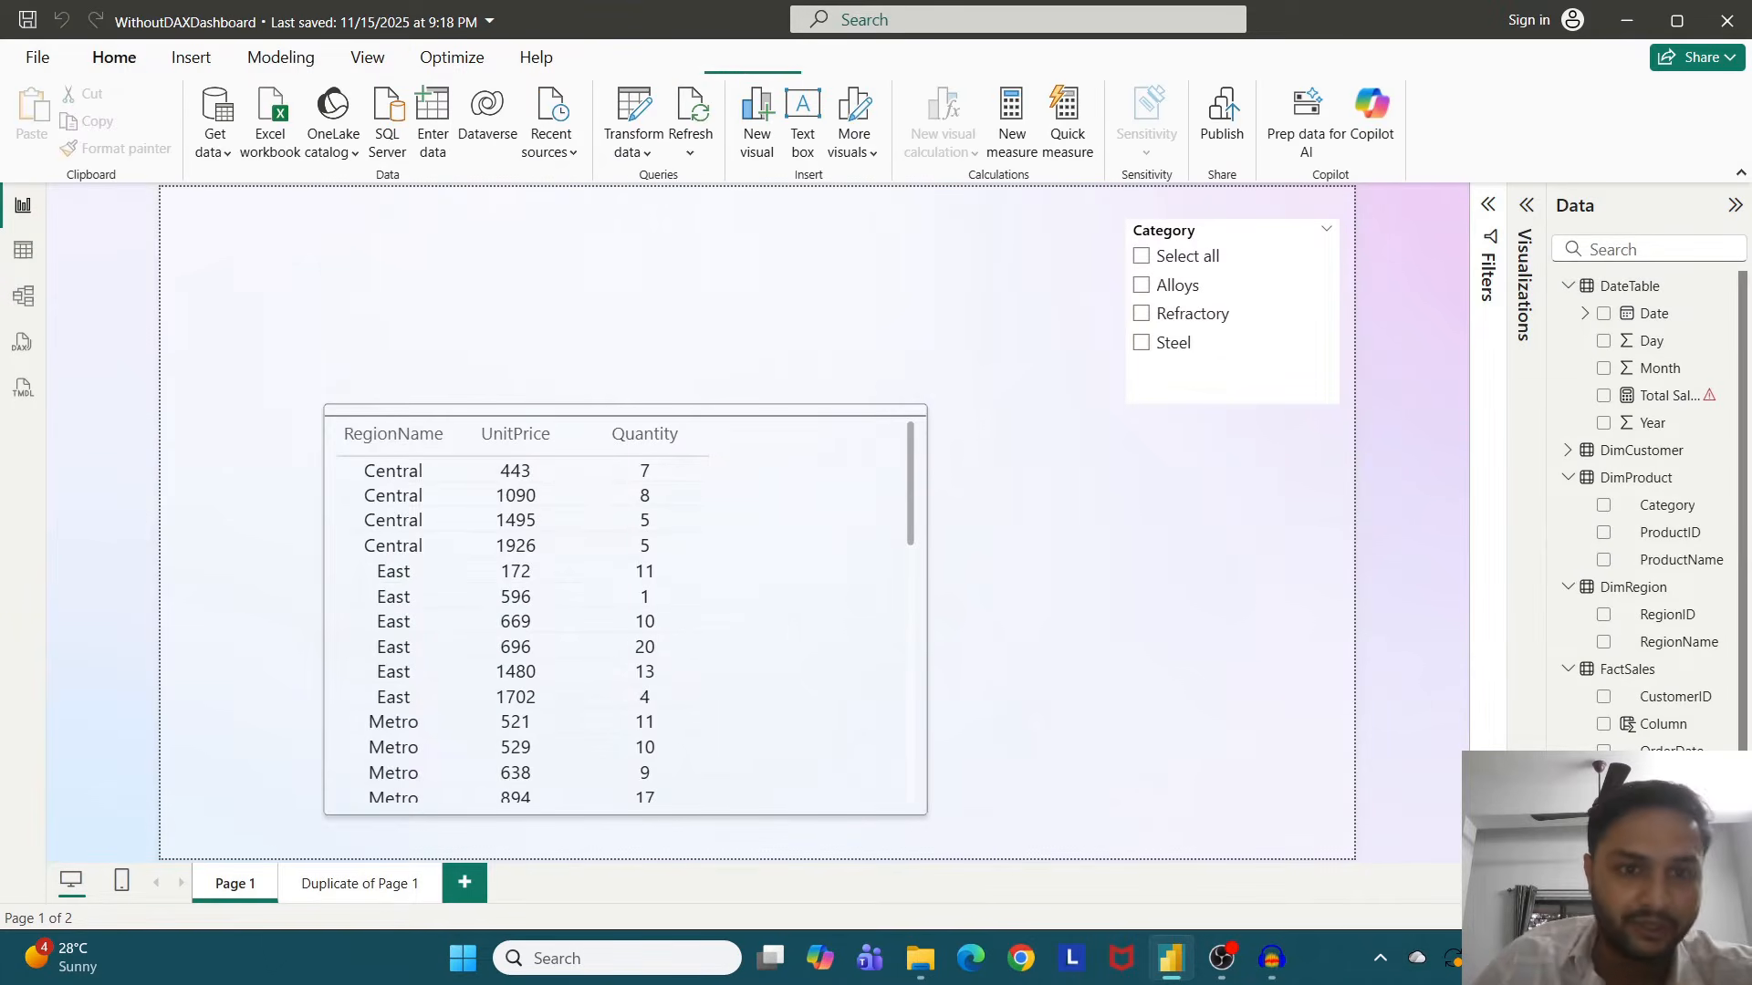
drag(795, 584, 784, 514)
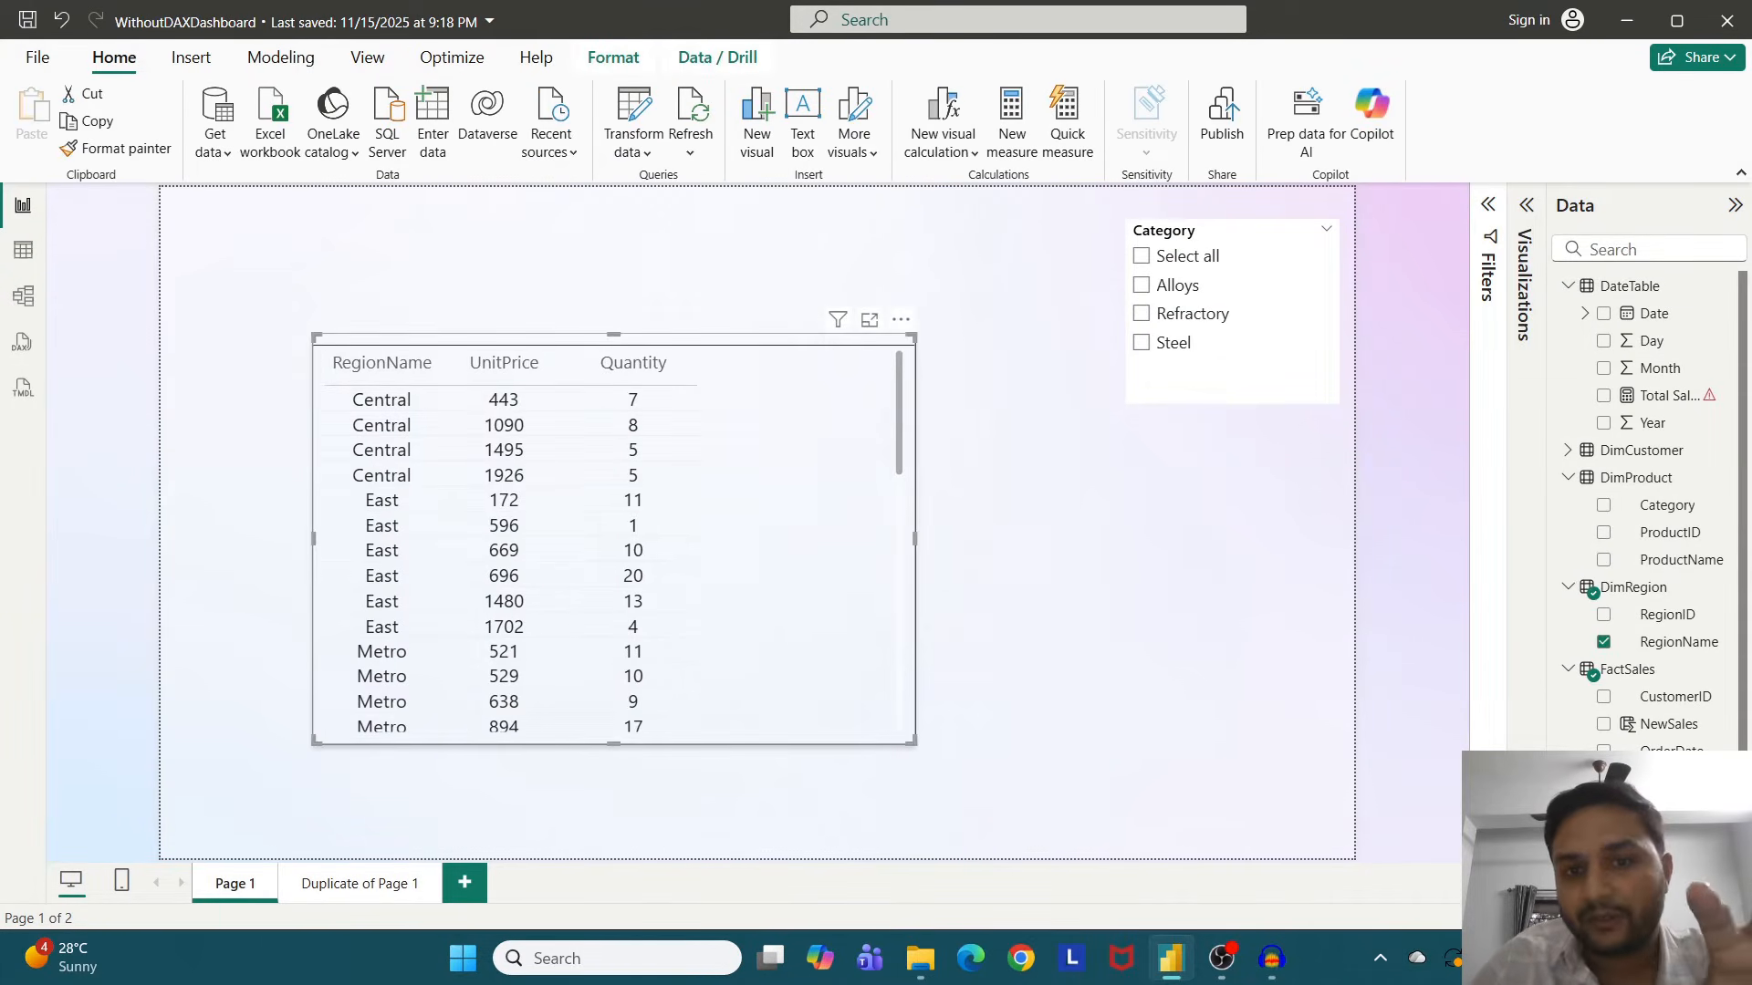
drag(784, 513, 898, 547)
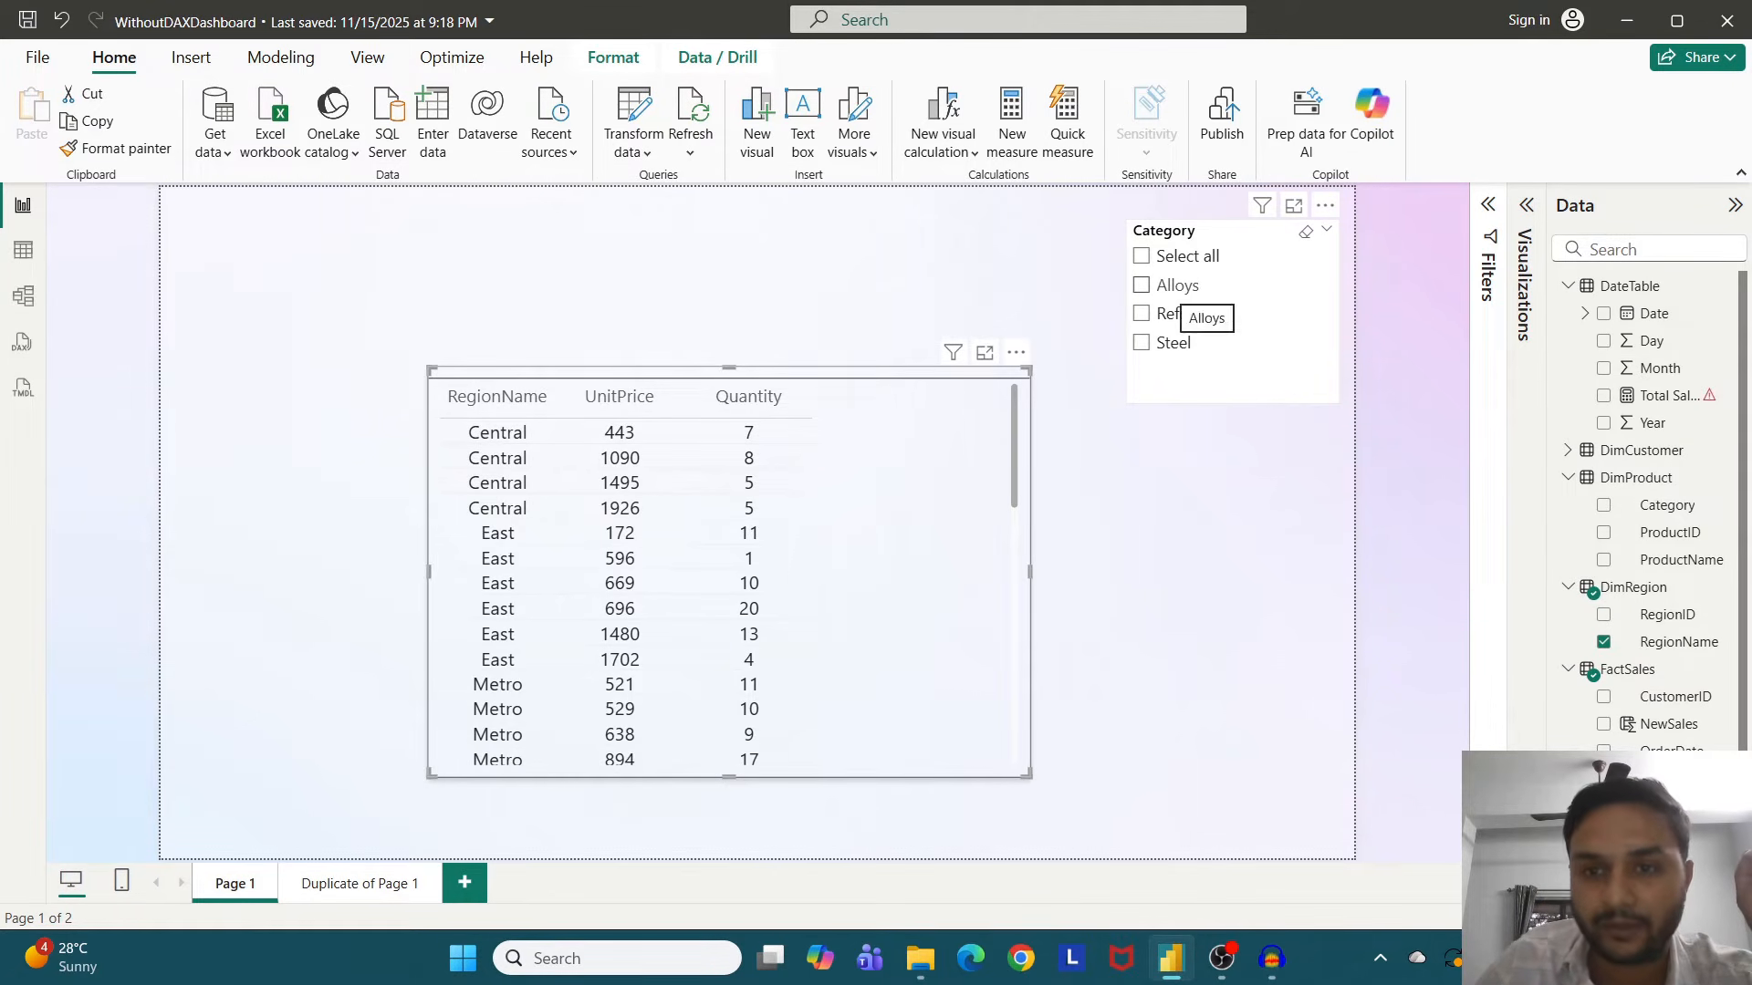
- Test the Category slicer on the table visual with Alloys, Refractory and Steel, and leave every category unselected
click(1141, 284)
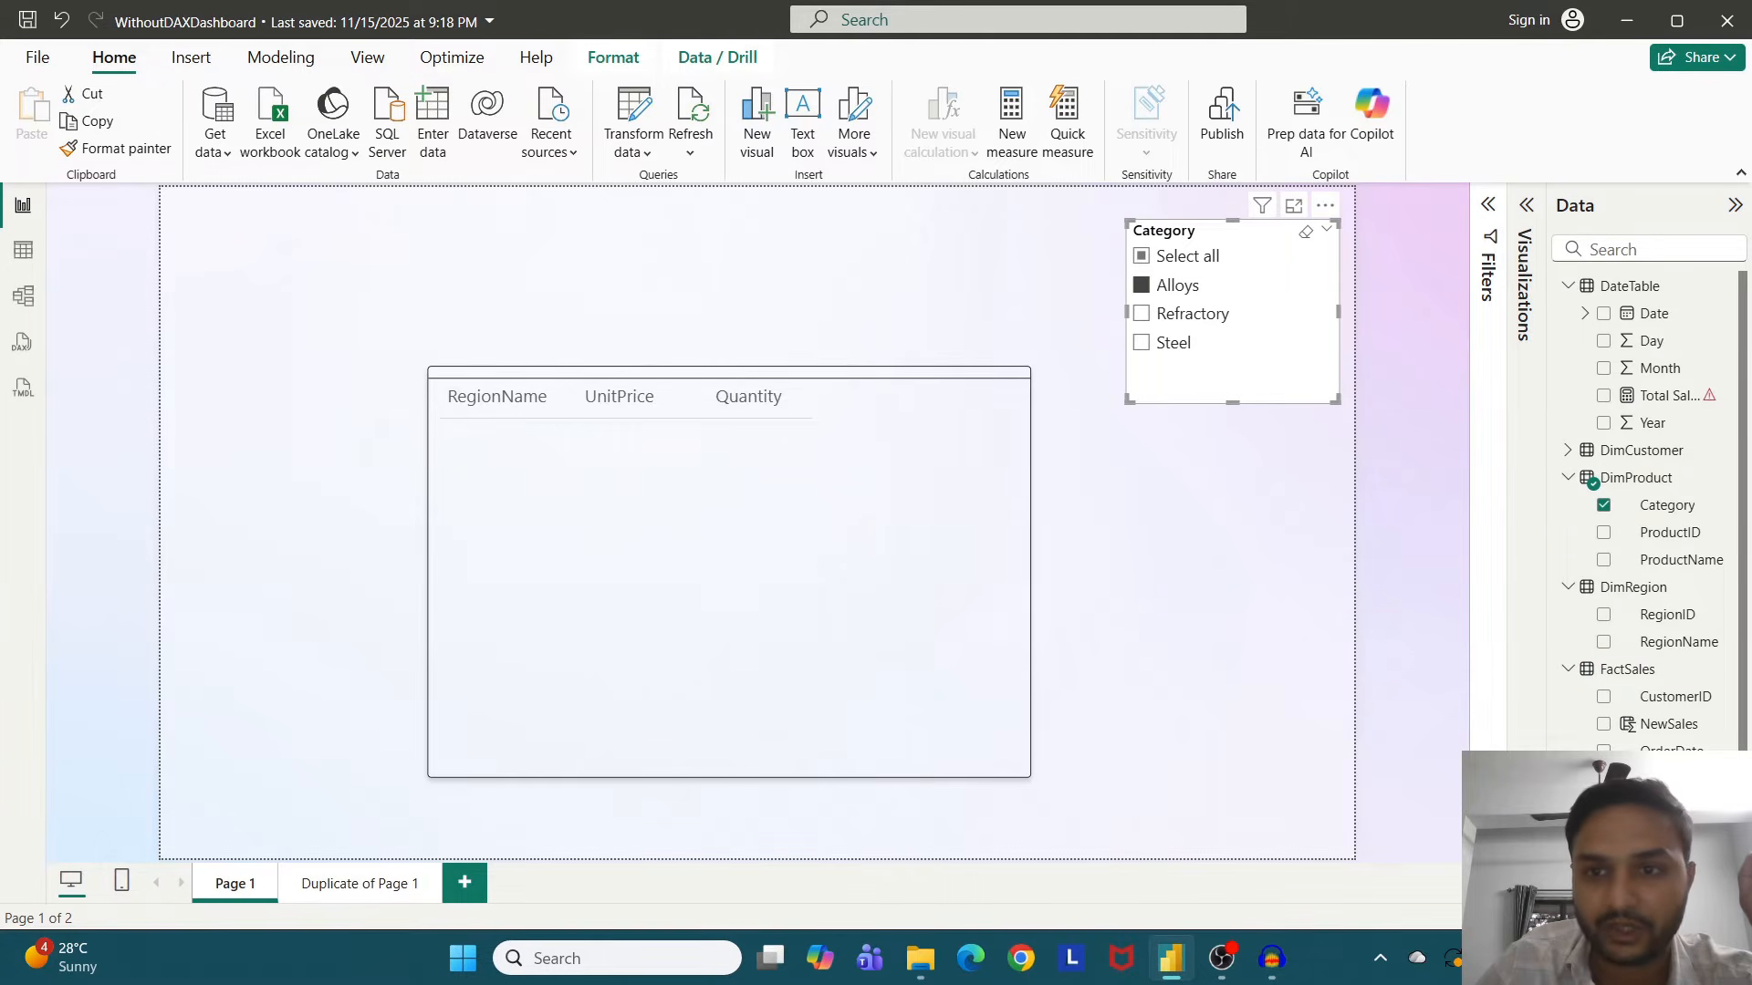
click(1186, 314)
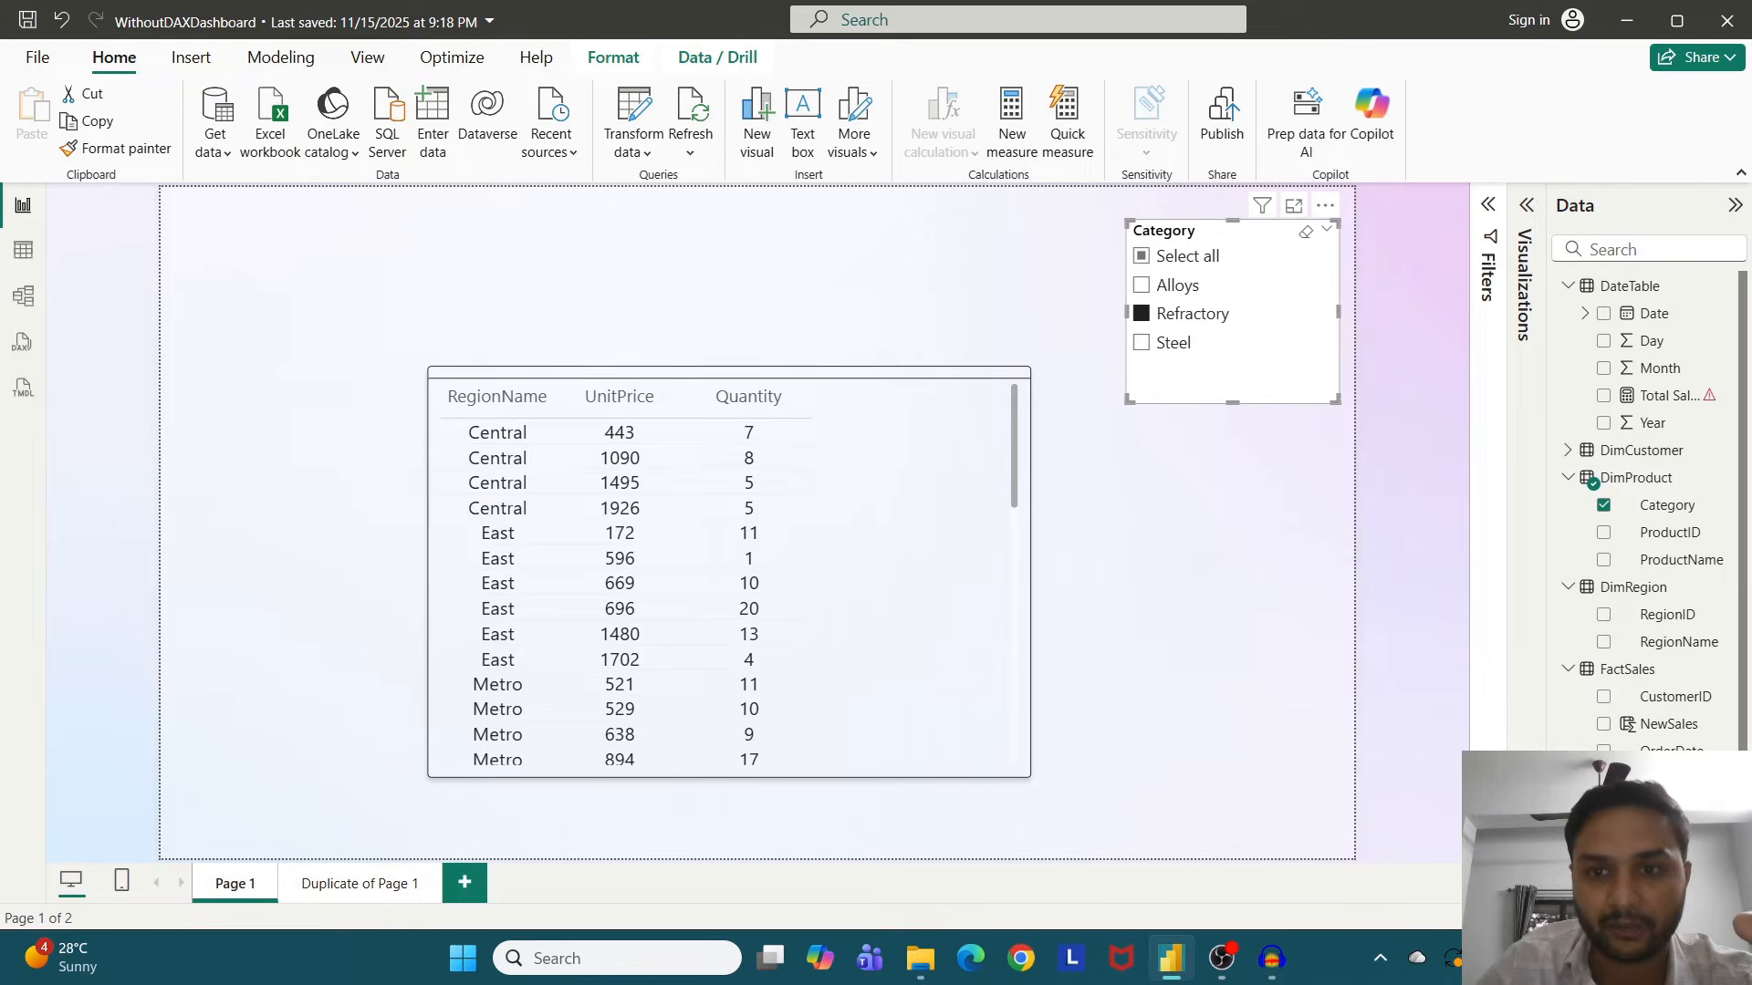
click(1171, 343)
click(1171, 343)
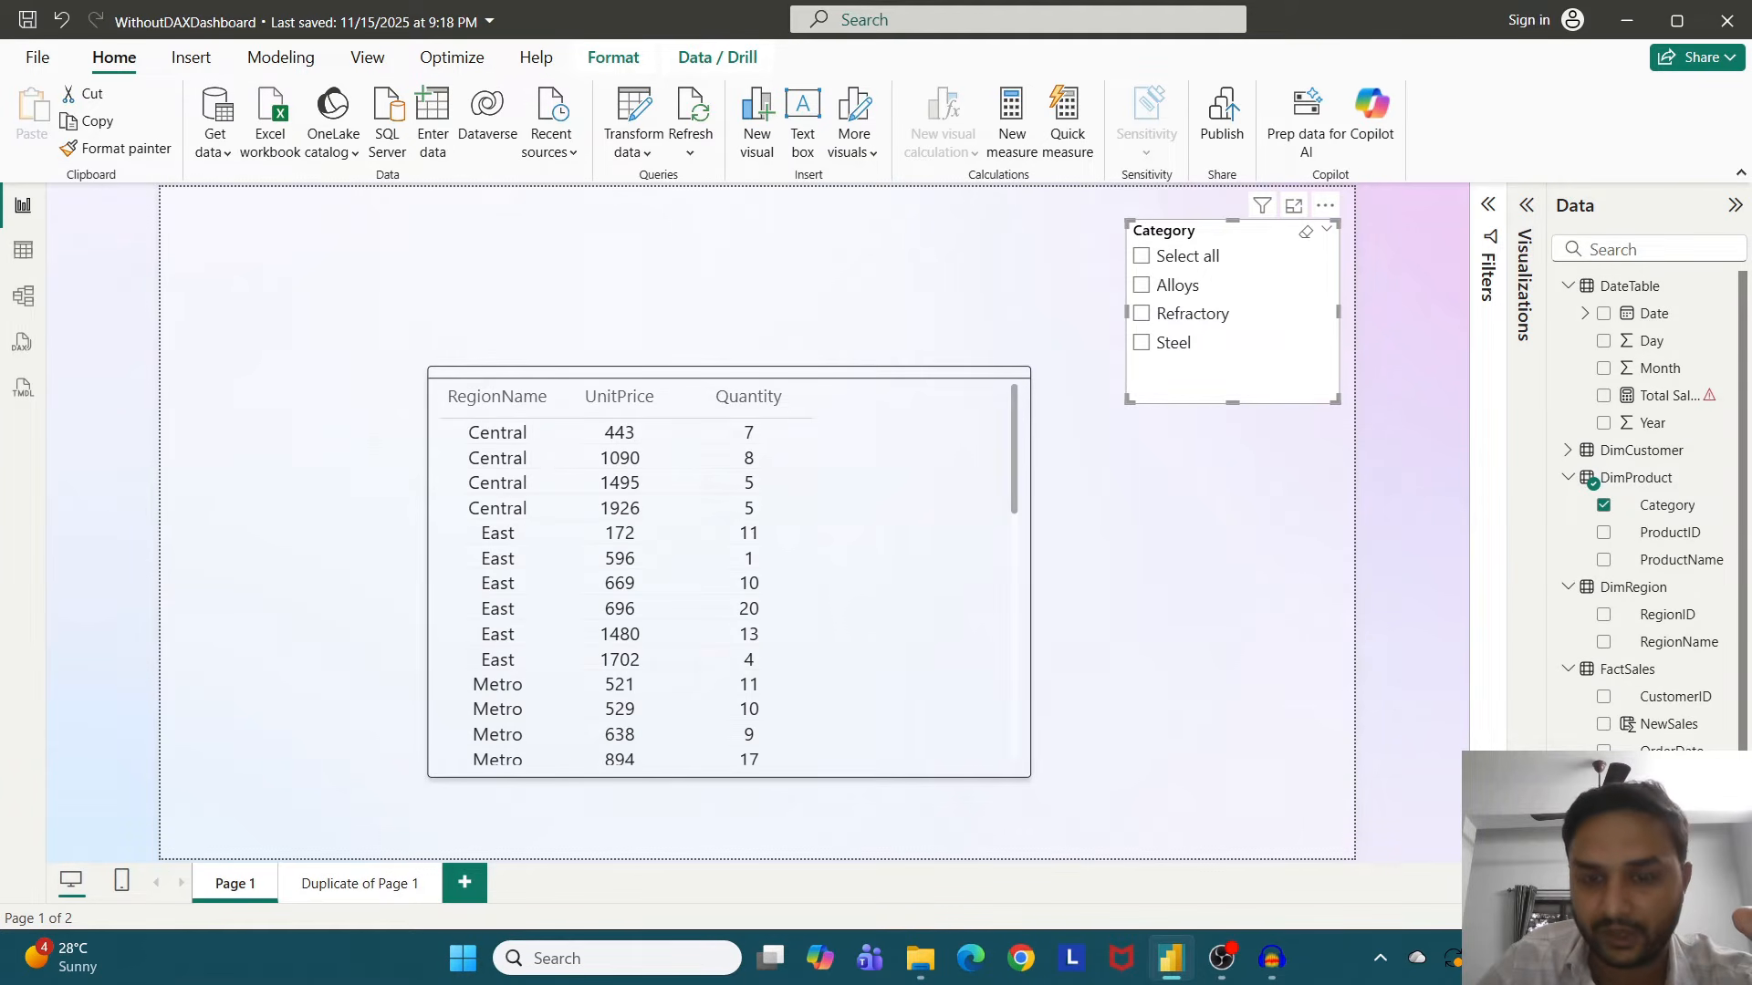
- Shift the Category slicer slightly toward the table visual and test it with Refractory and Alloys, clearing each selection
drag(1245, 236, 1198, 236)
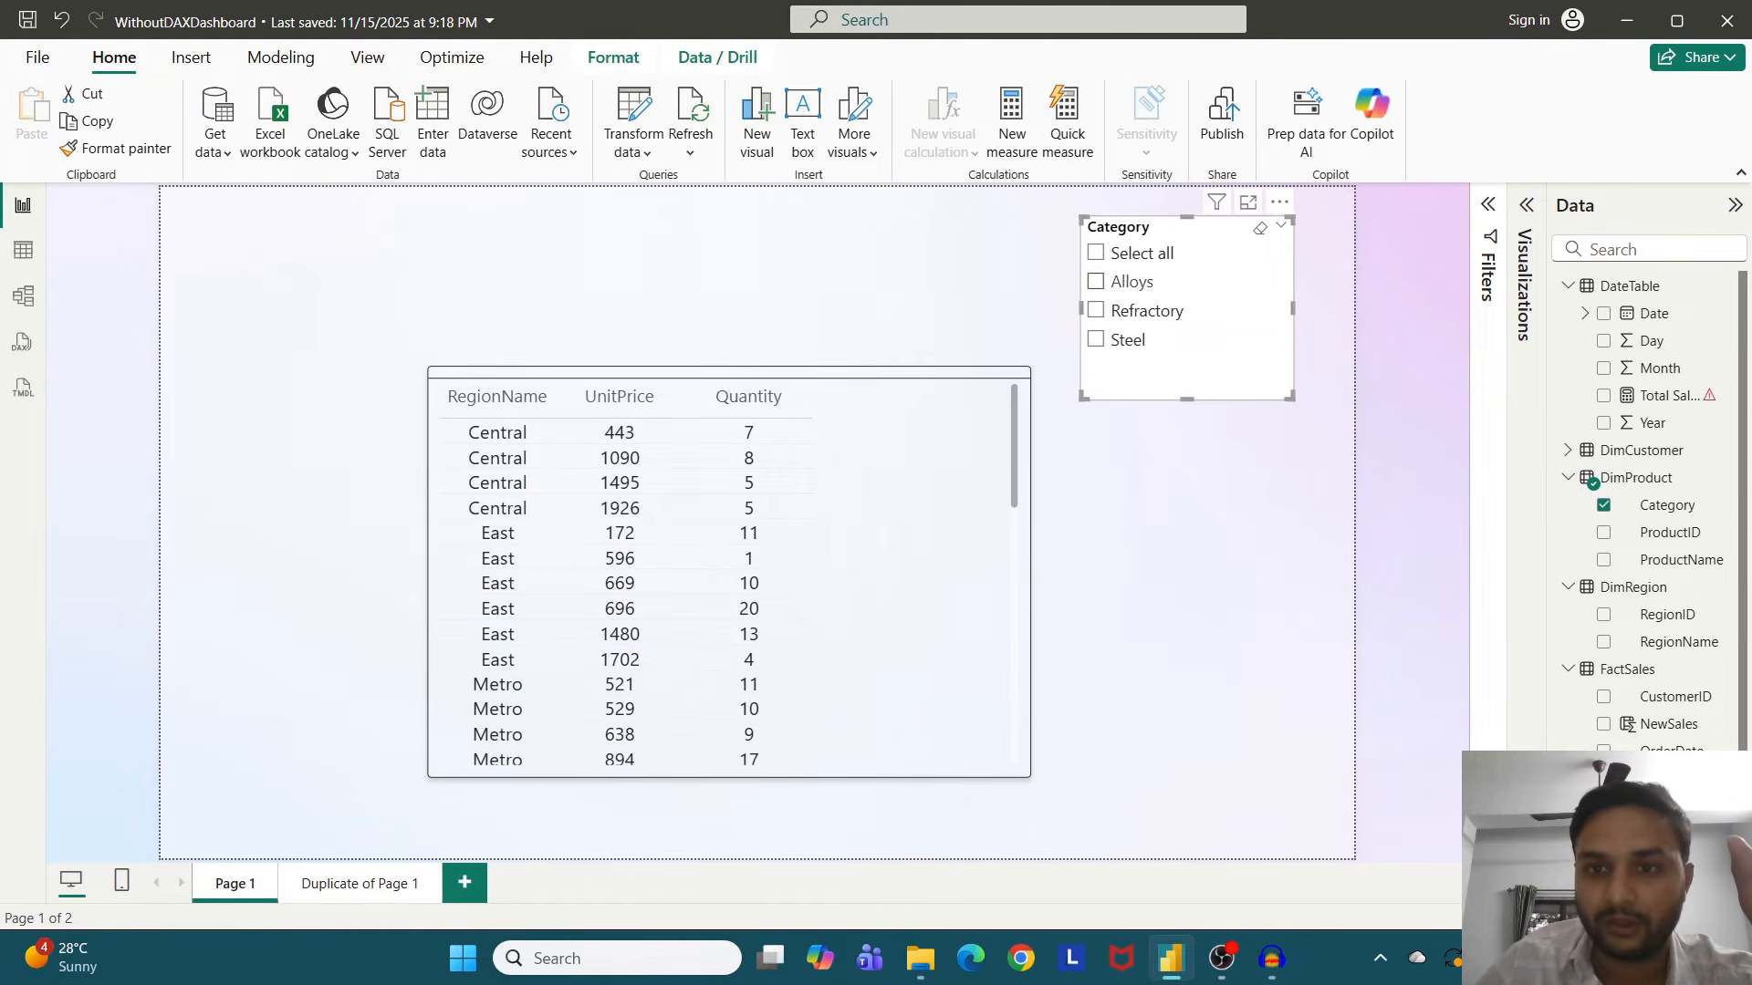
click(1147, 311)
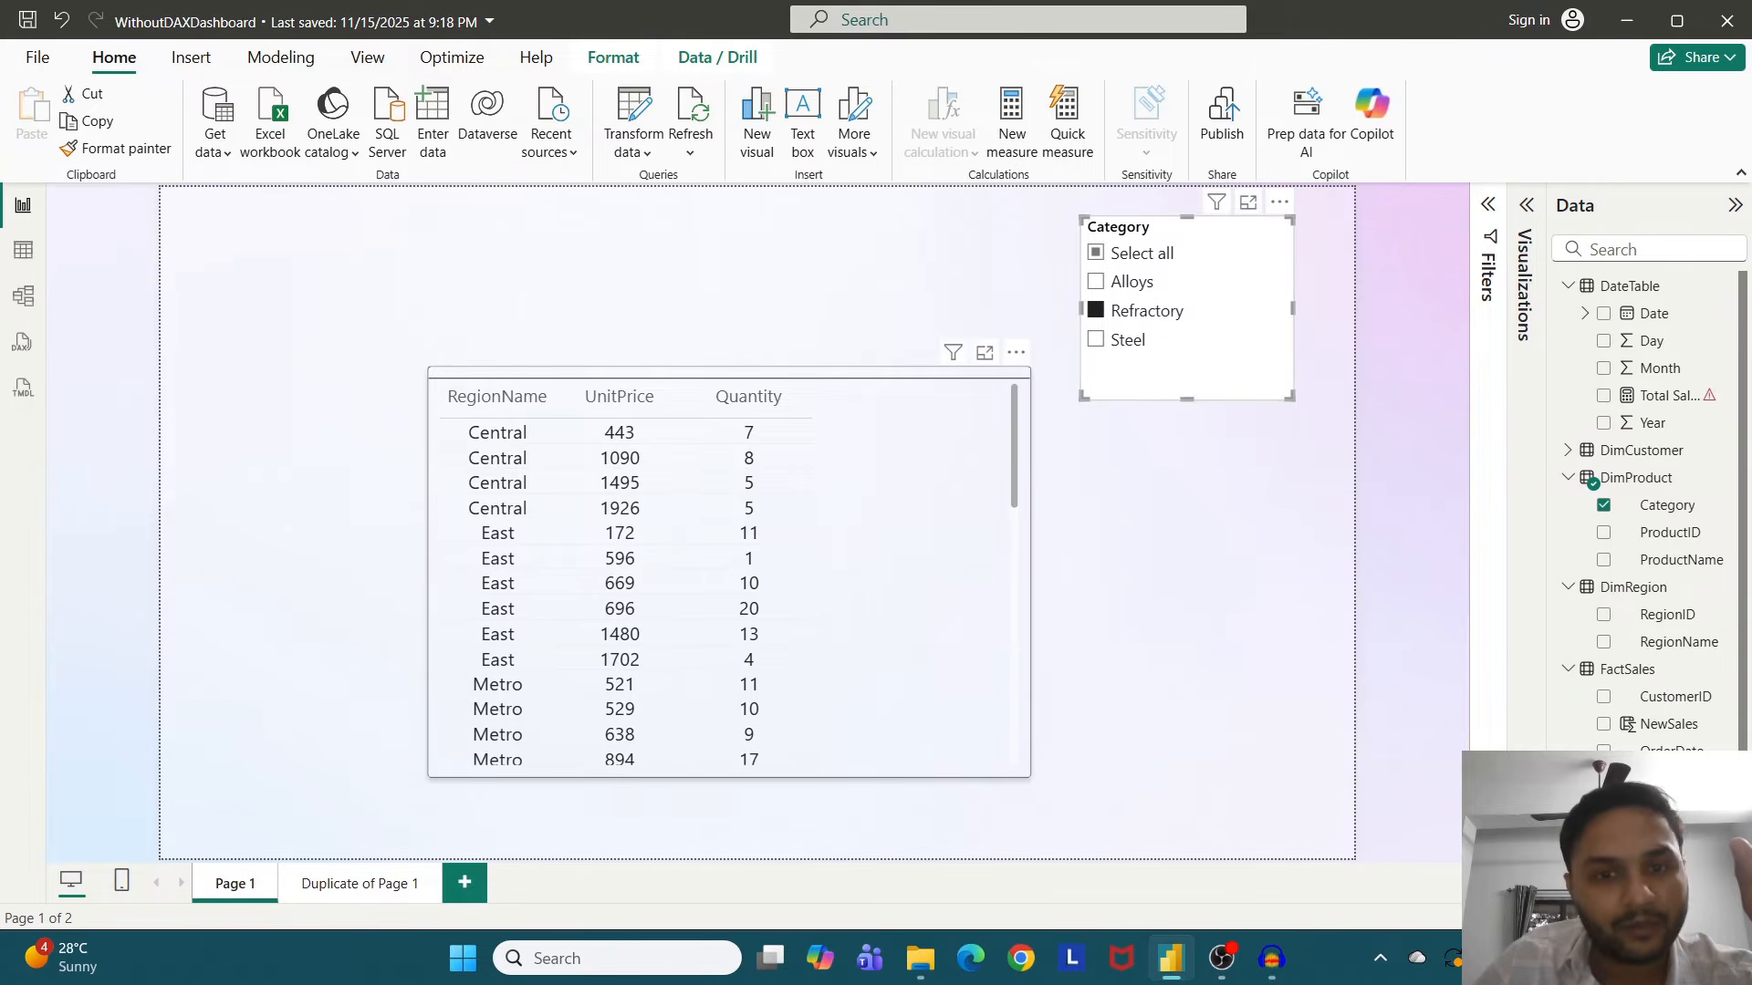
click(1147, 311)
click(1132, 282)
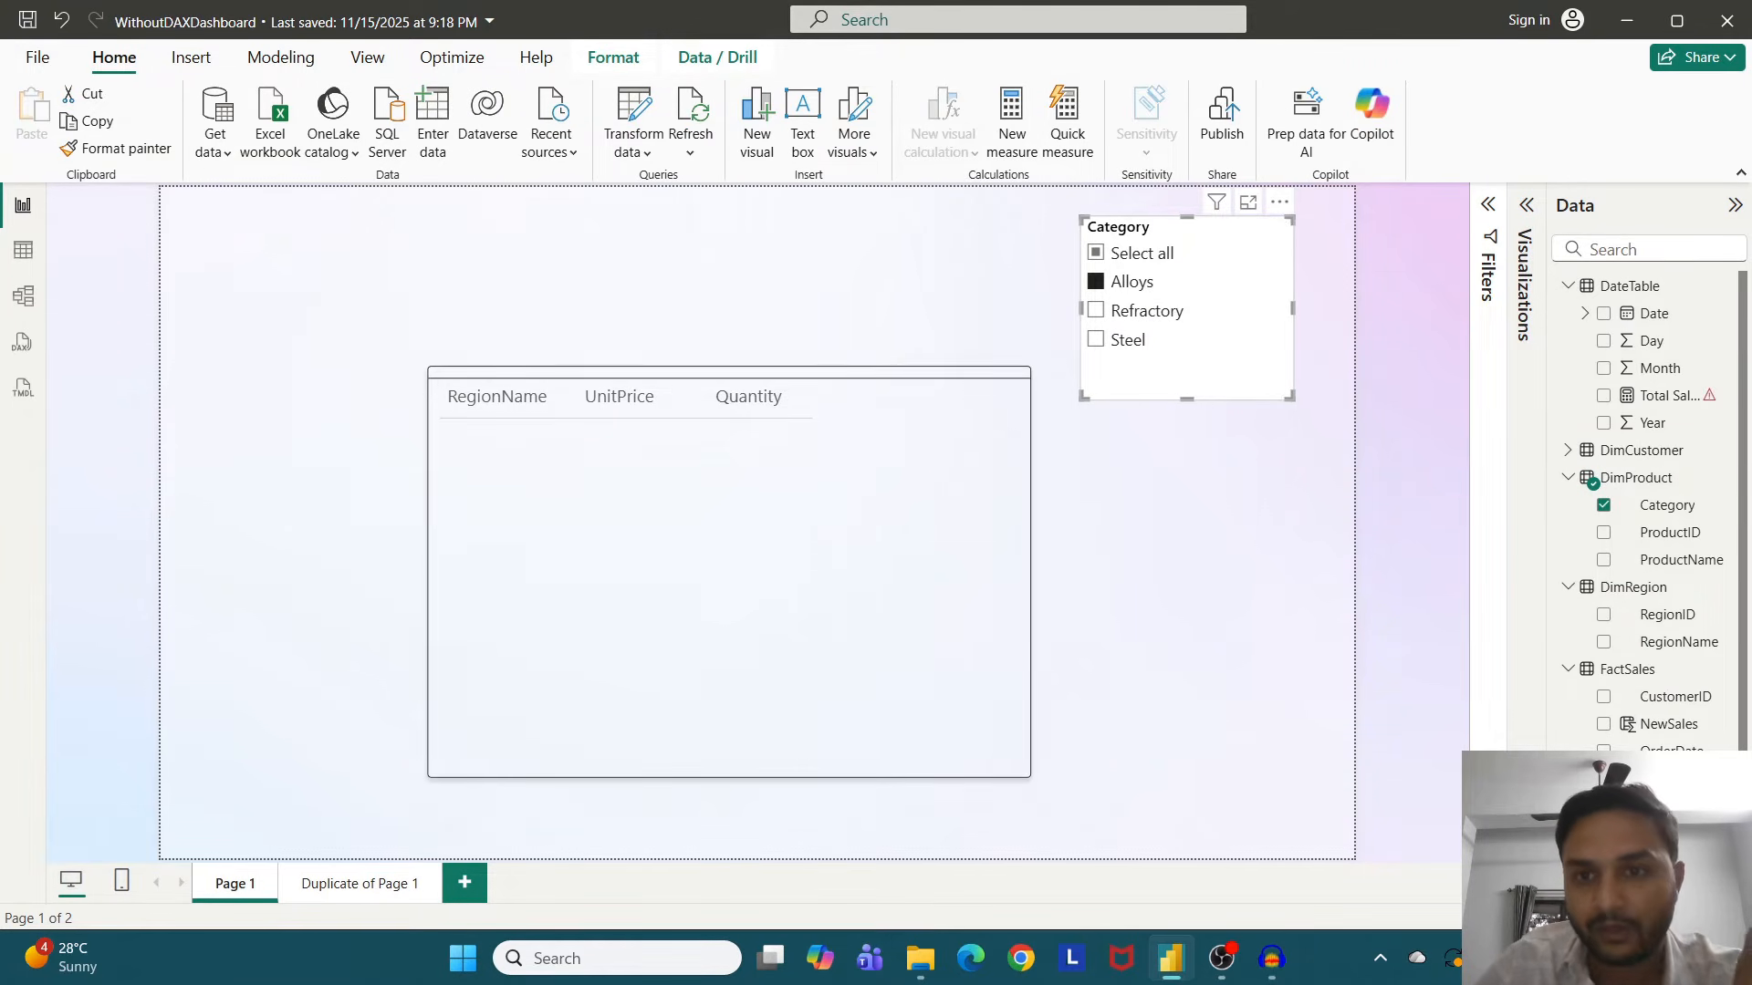
click(1132, 282)
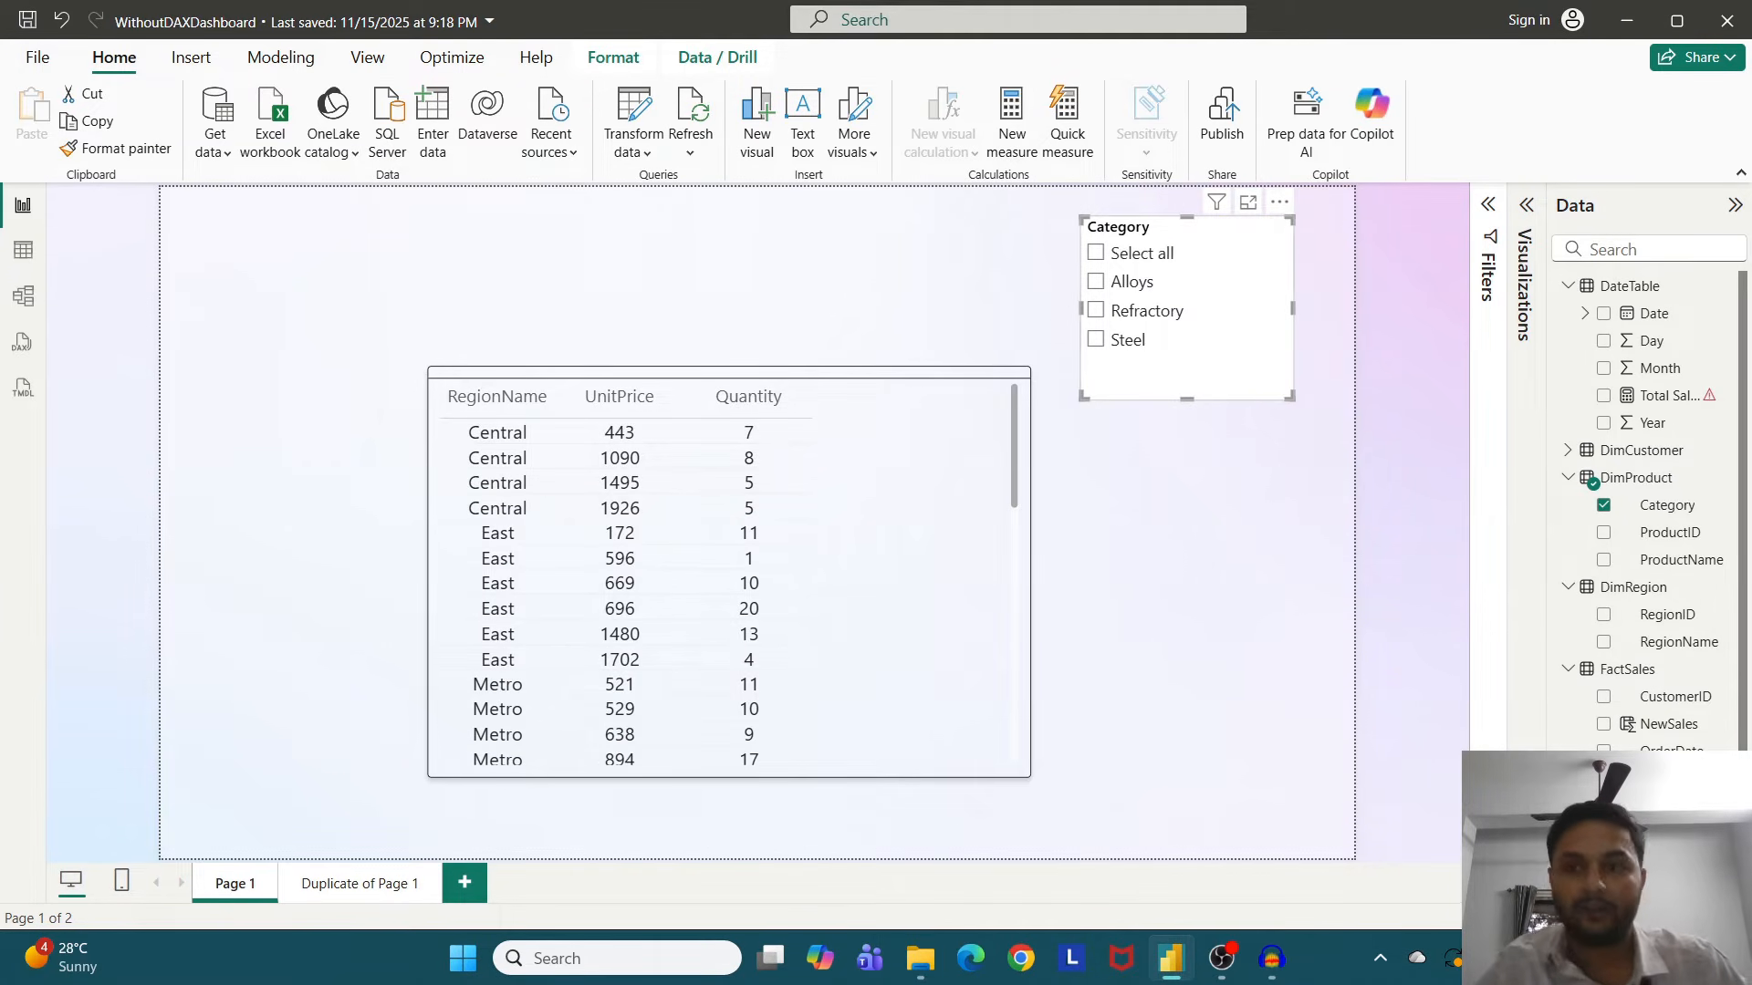
- Show the filters applied to the table visual and expand its ProductID filter to inspect the selected values
click(1488, 204)
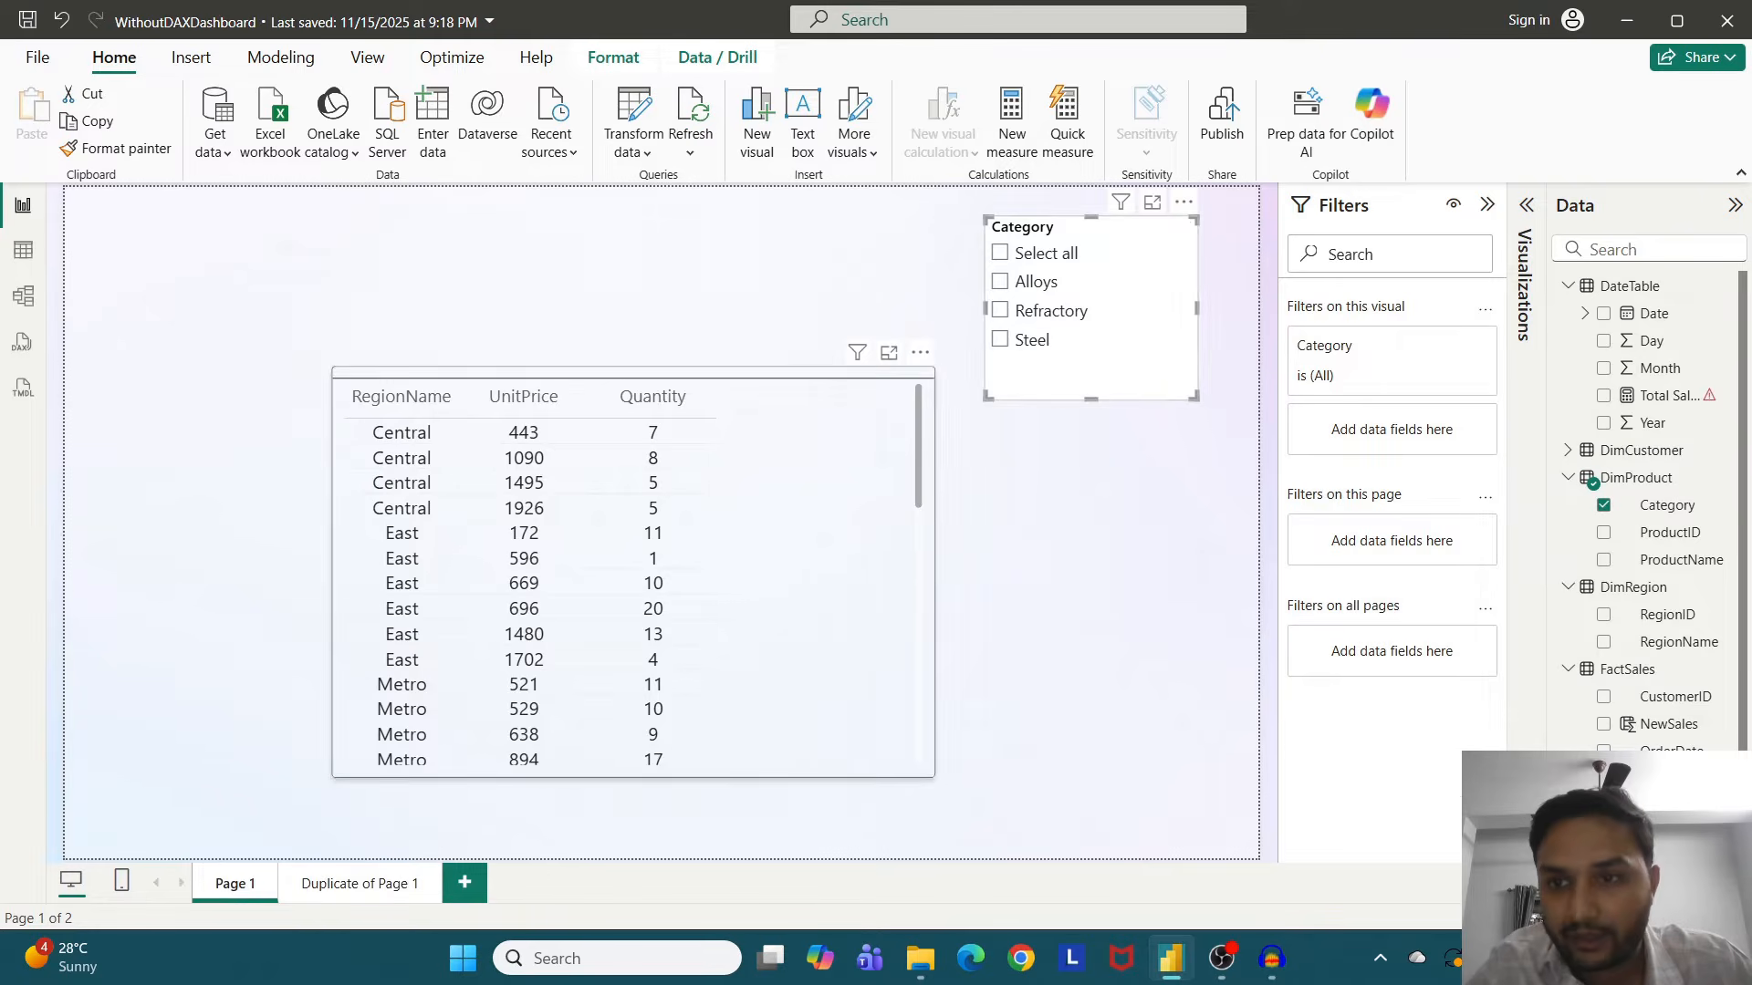
click(803, 511)
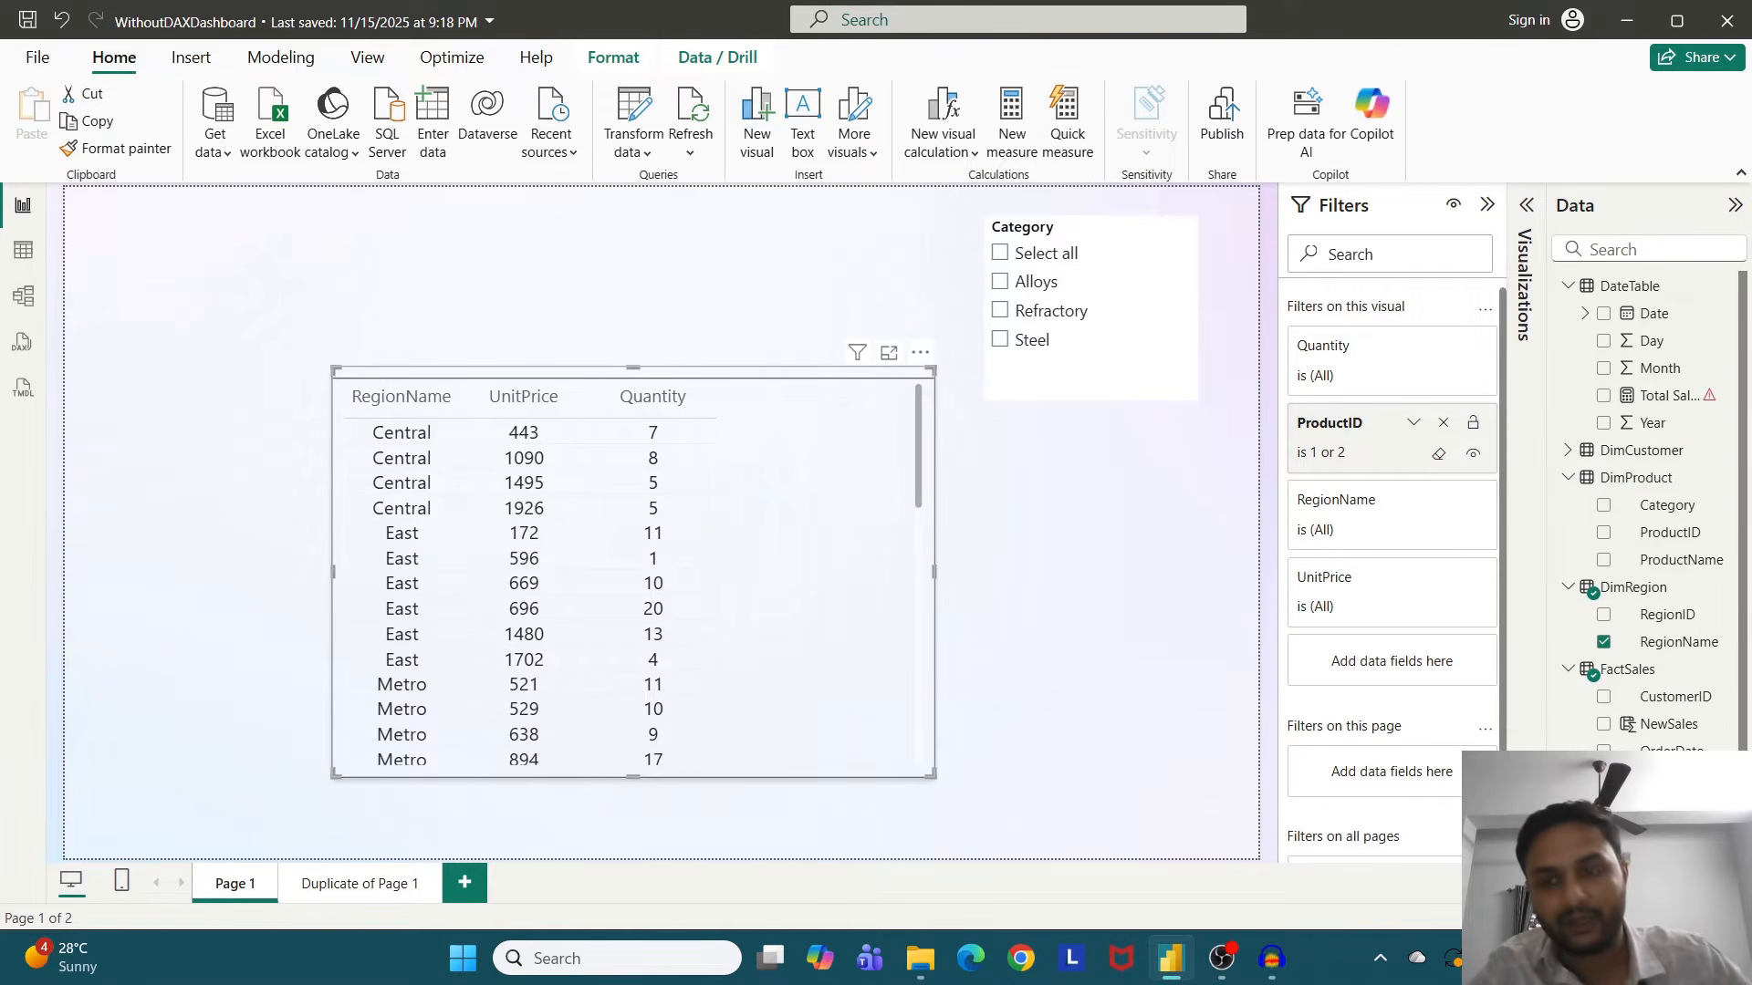
click(1413, 423)
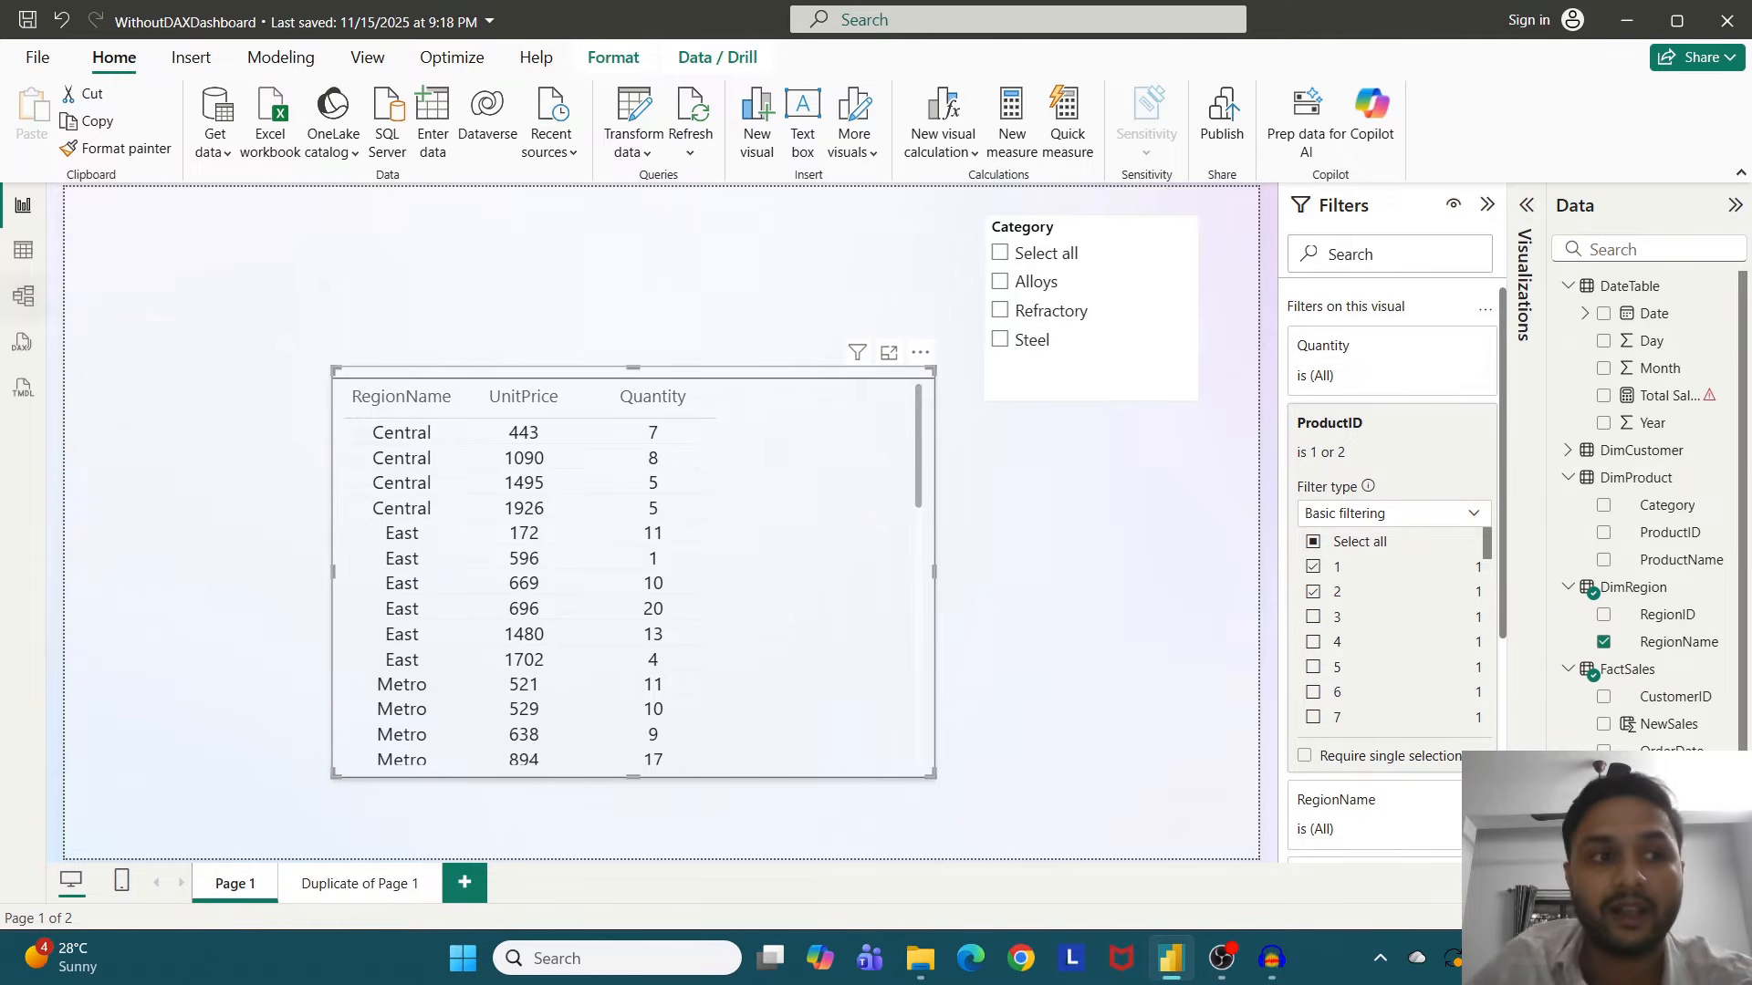
- Review the DimRegion[RegionID]=2 filter argument of NewSales in the data table and return to the report page
click(23, 249)
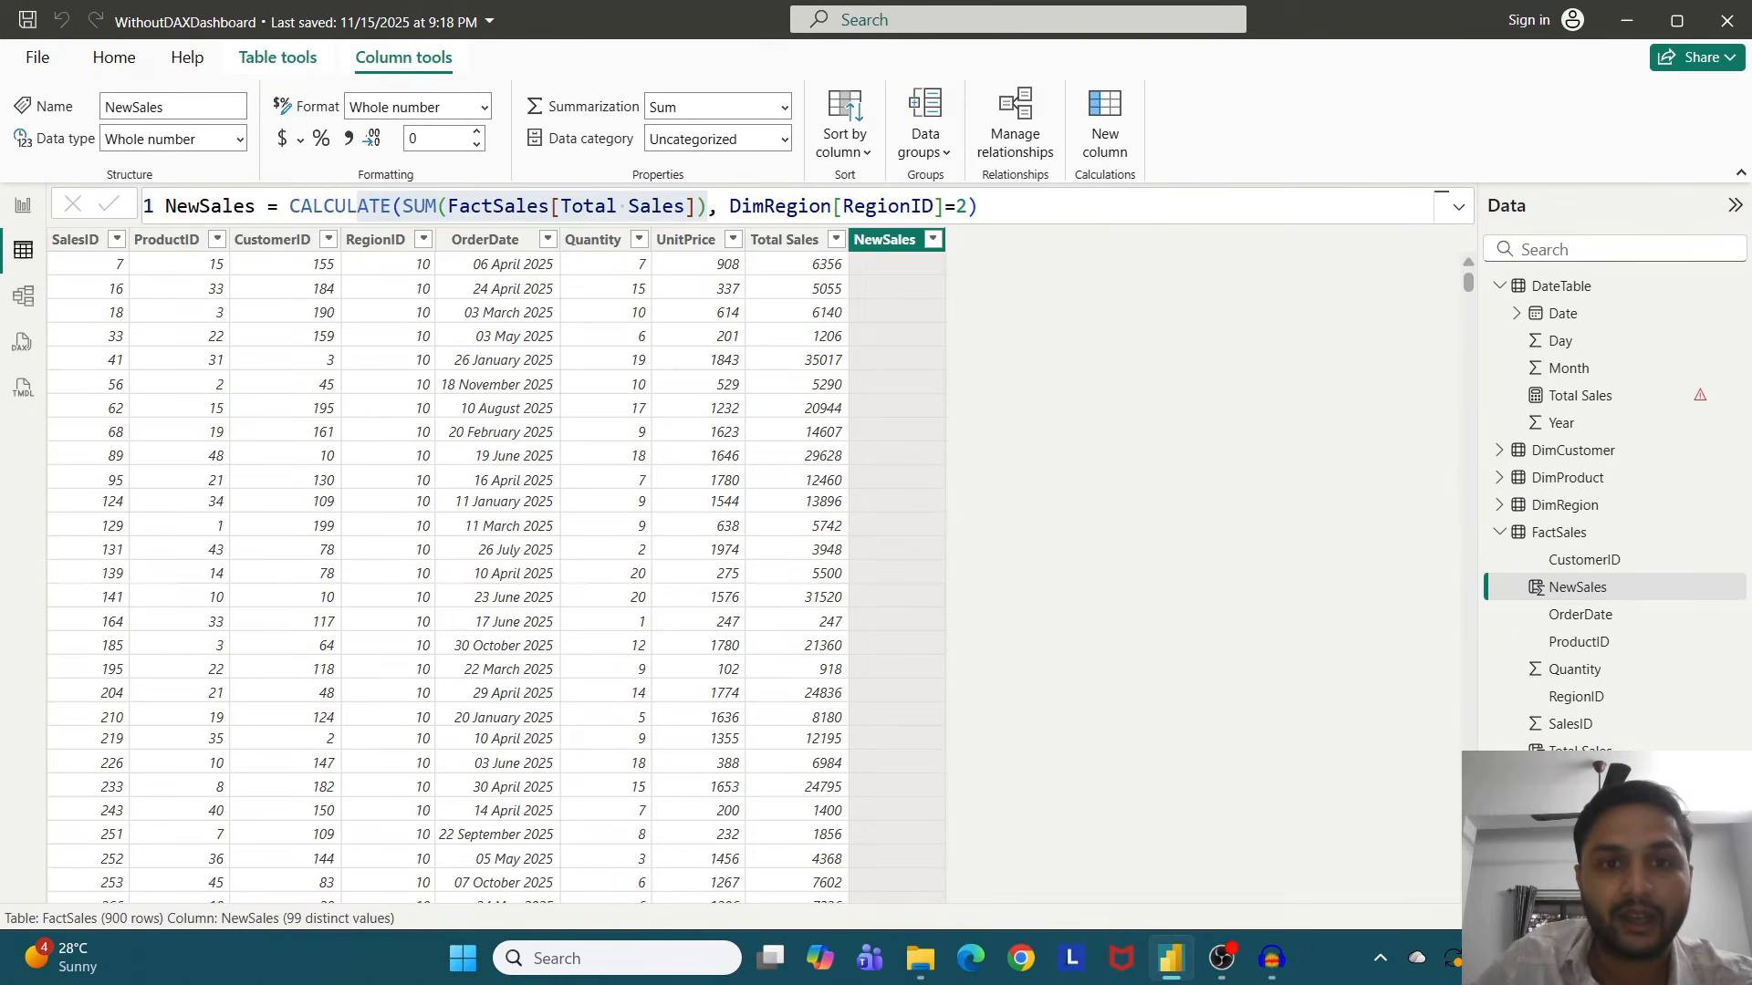
drag(730, 206, 979, 206)
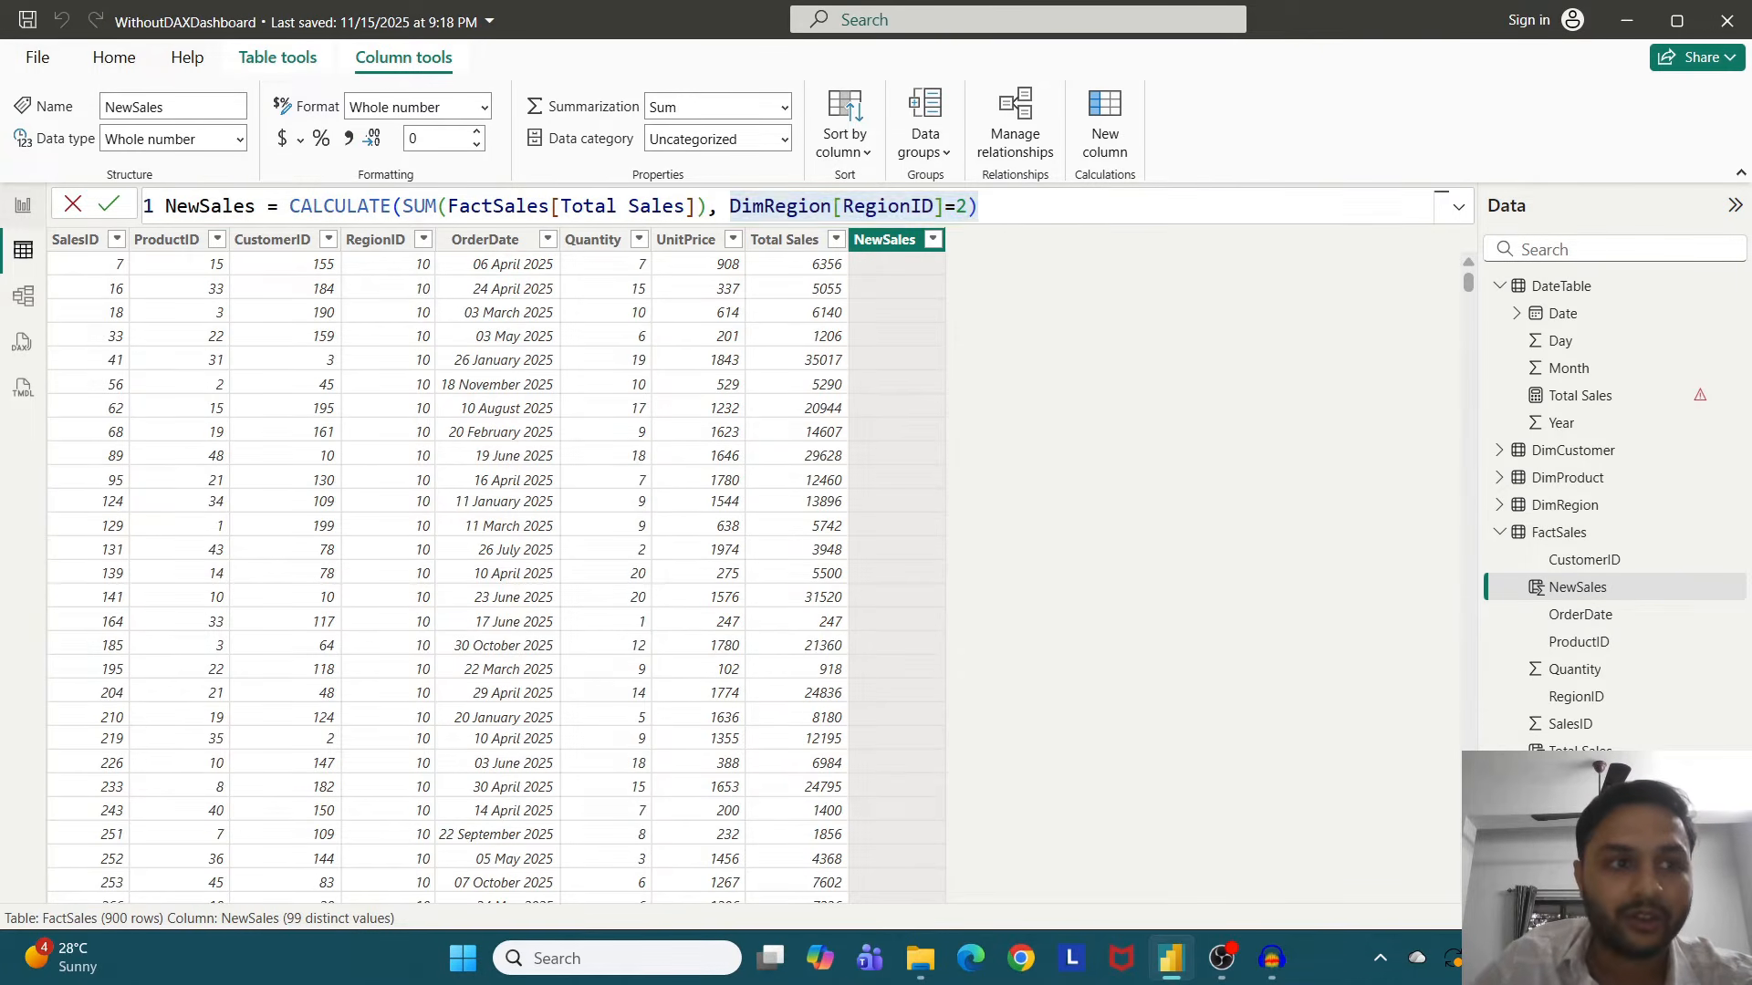
click(23, 204)
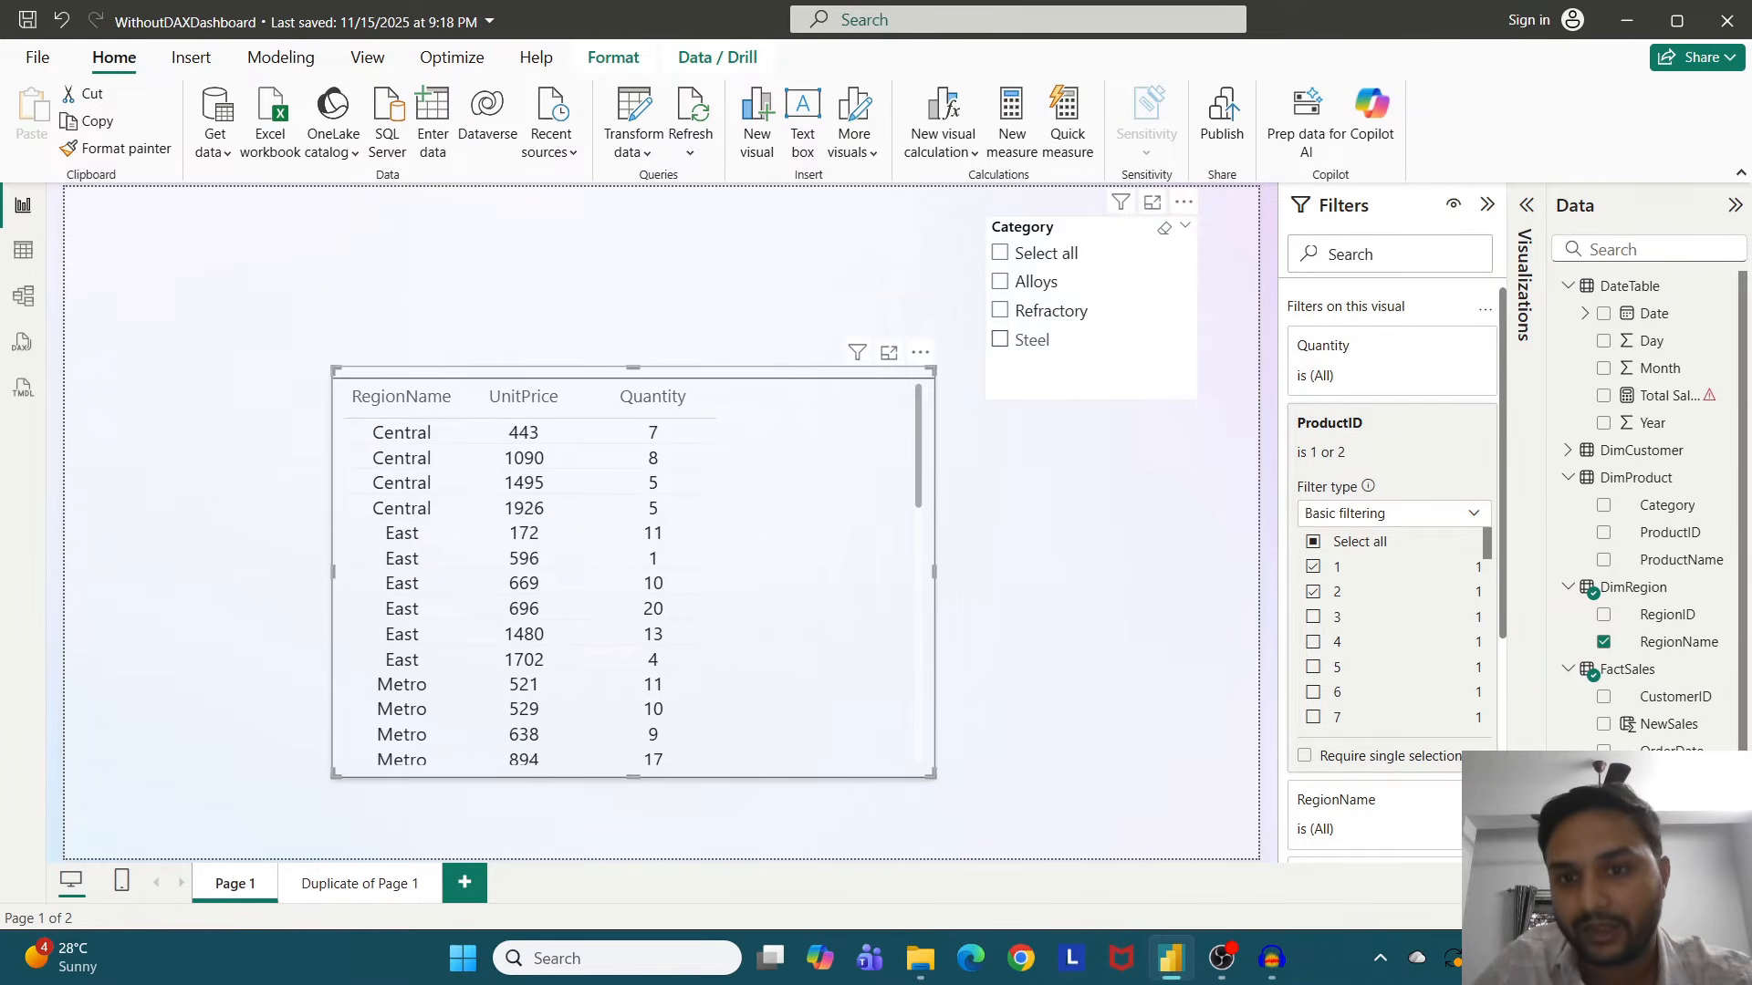
- Toggle Steel on and off in the Category slicer, and check the table visual's ProductID filter again
click(1001, 340)
click(1000, 339)
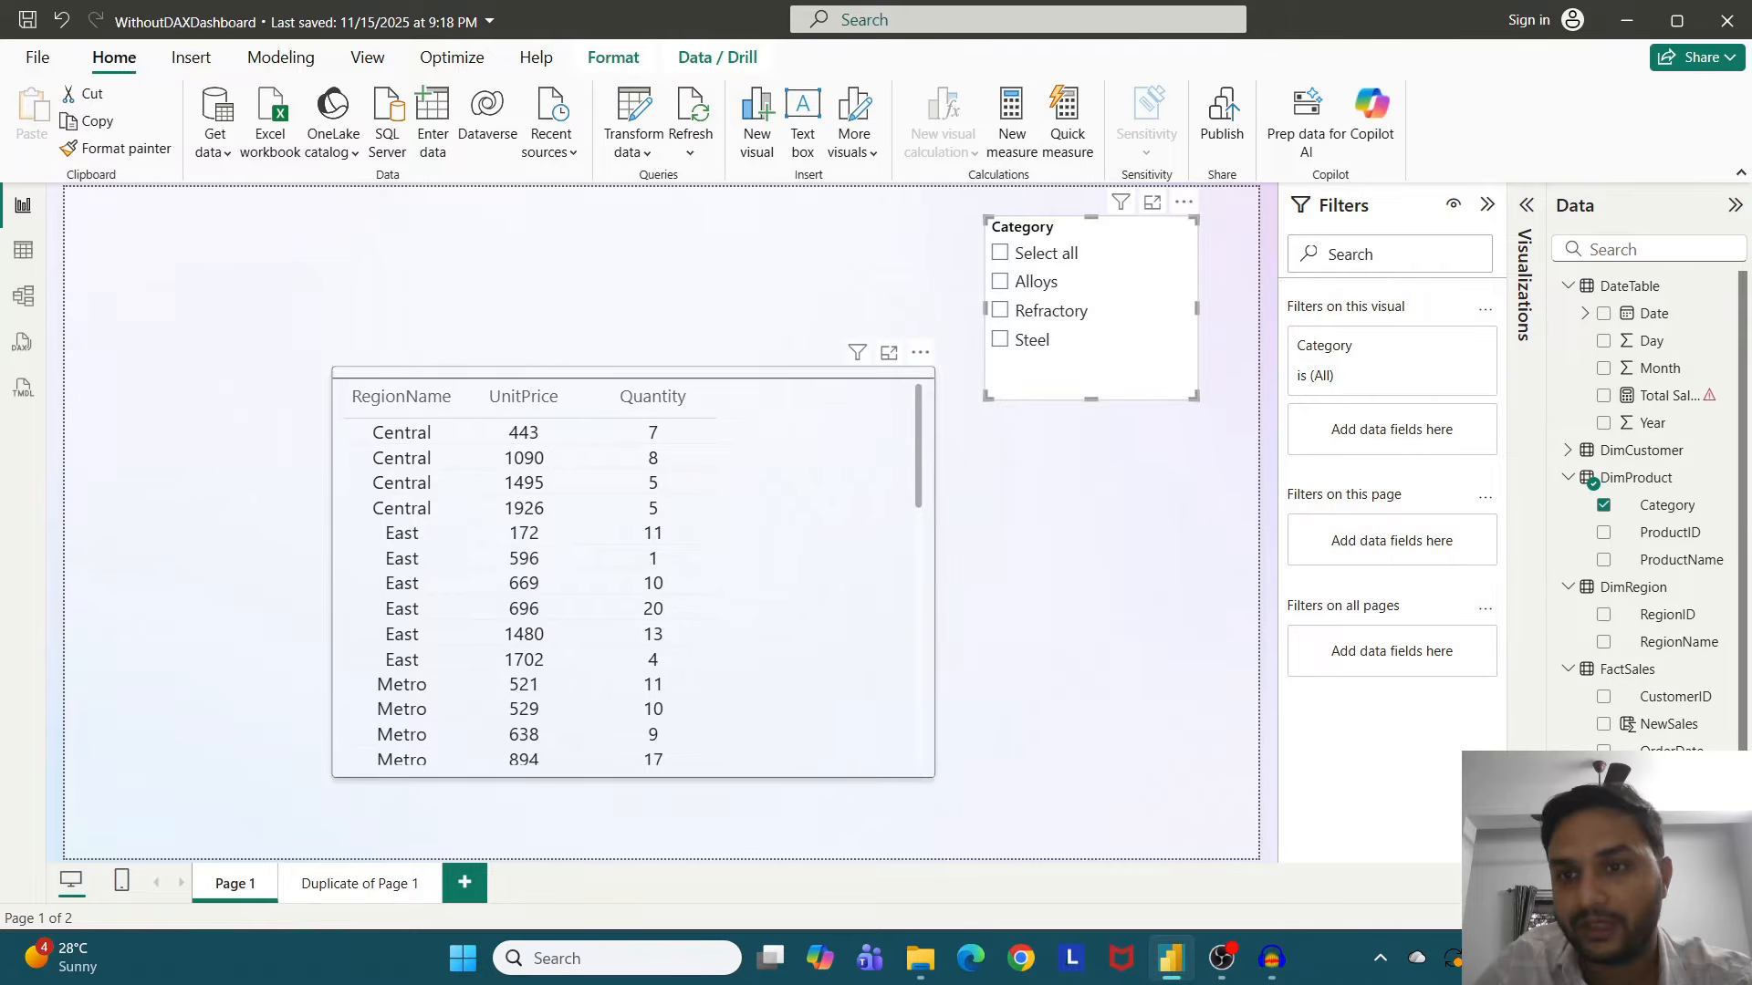
click(821, 584)
click(1412, 423)
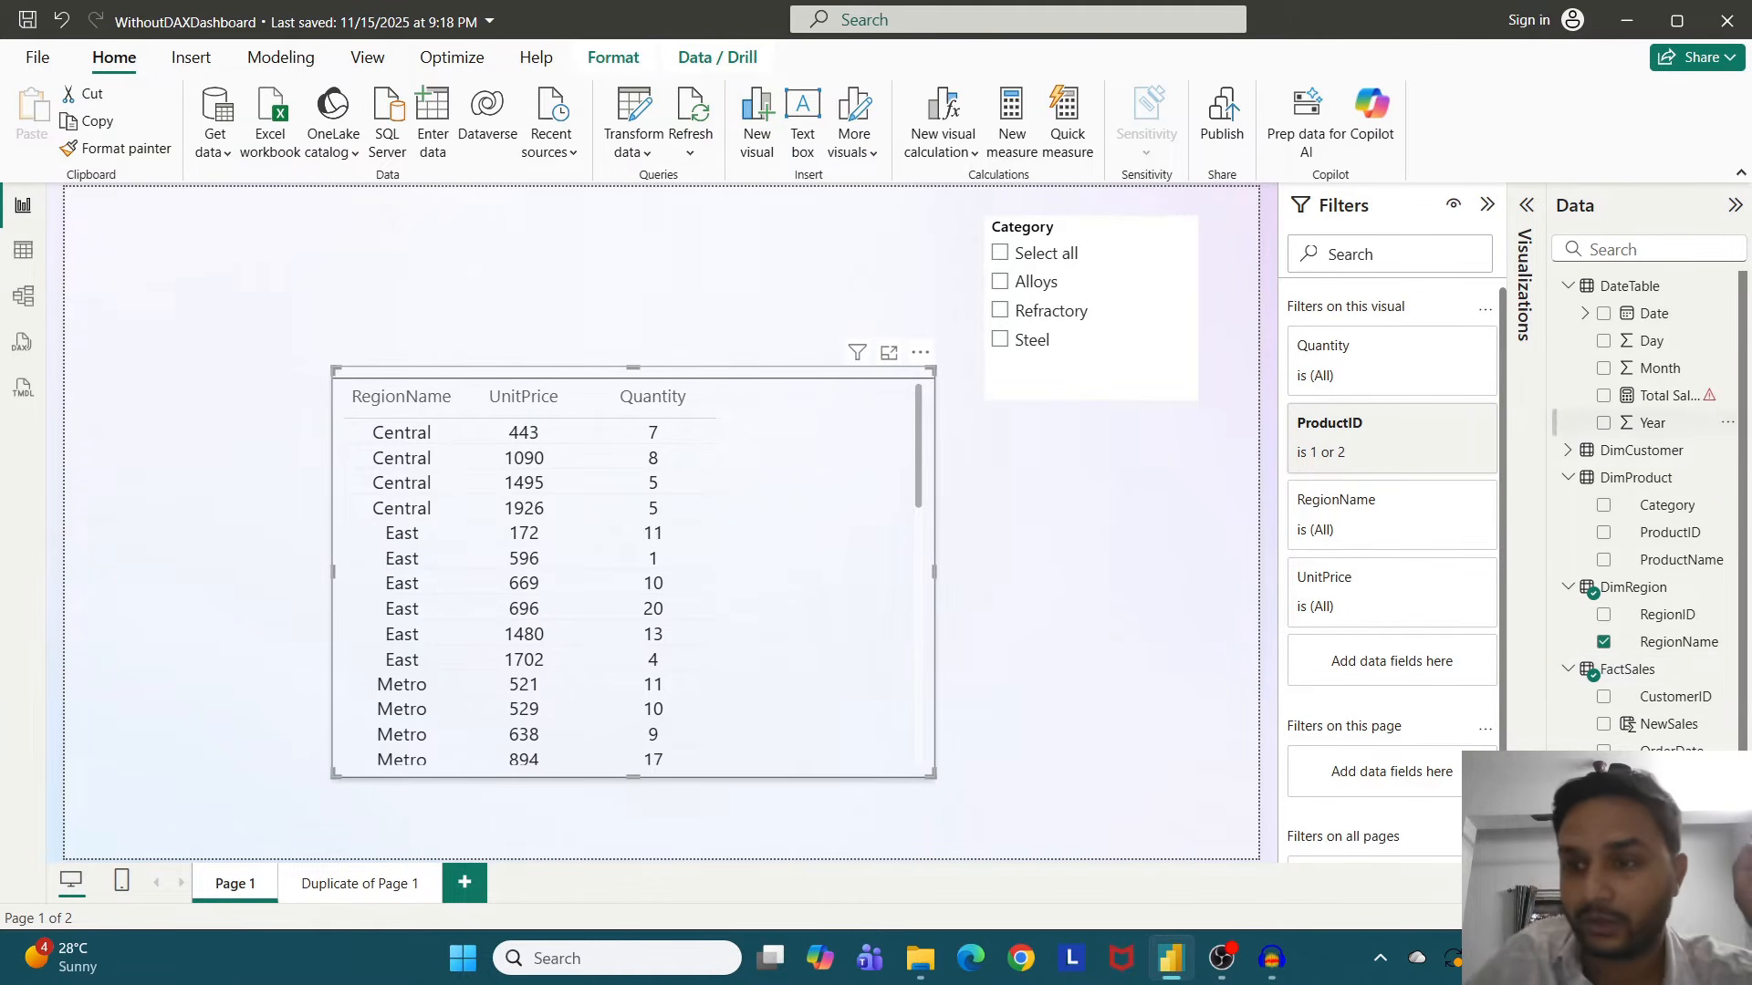
- Open the Total Sales measure in DateTable and remove the invalid expression after its equals sign
click(1669, 395)
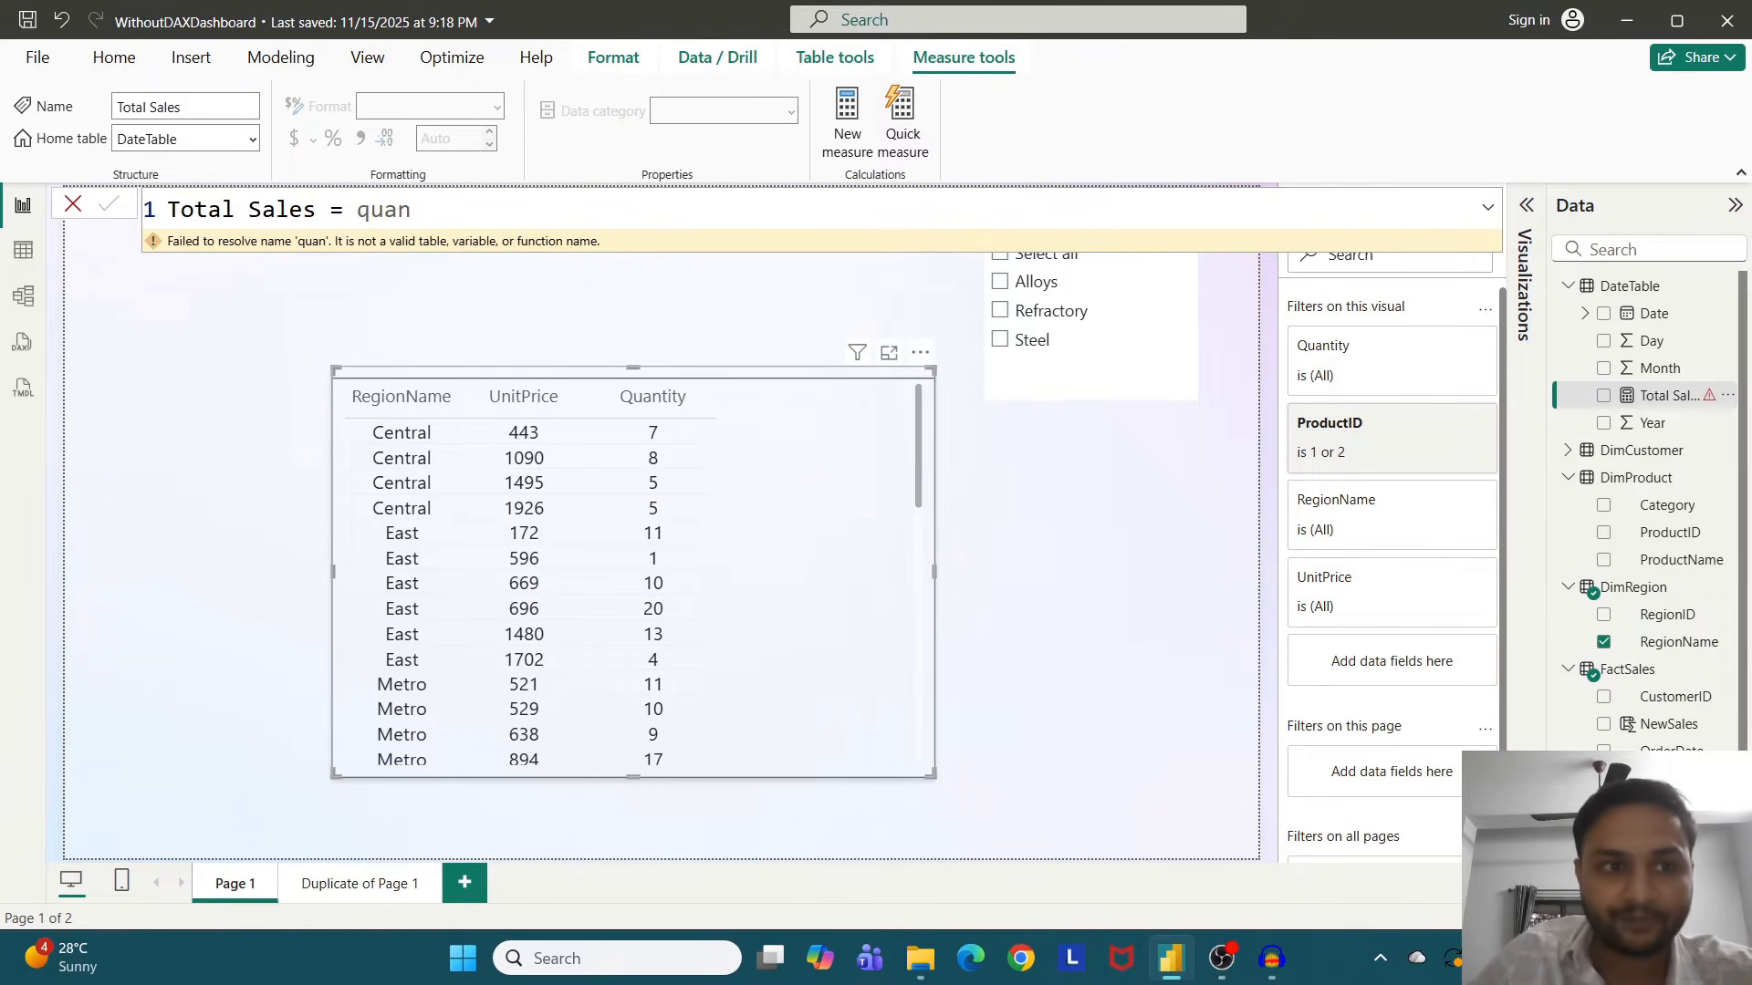
drag(413, 210, 182, 209)
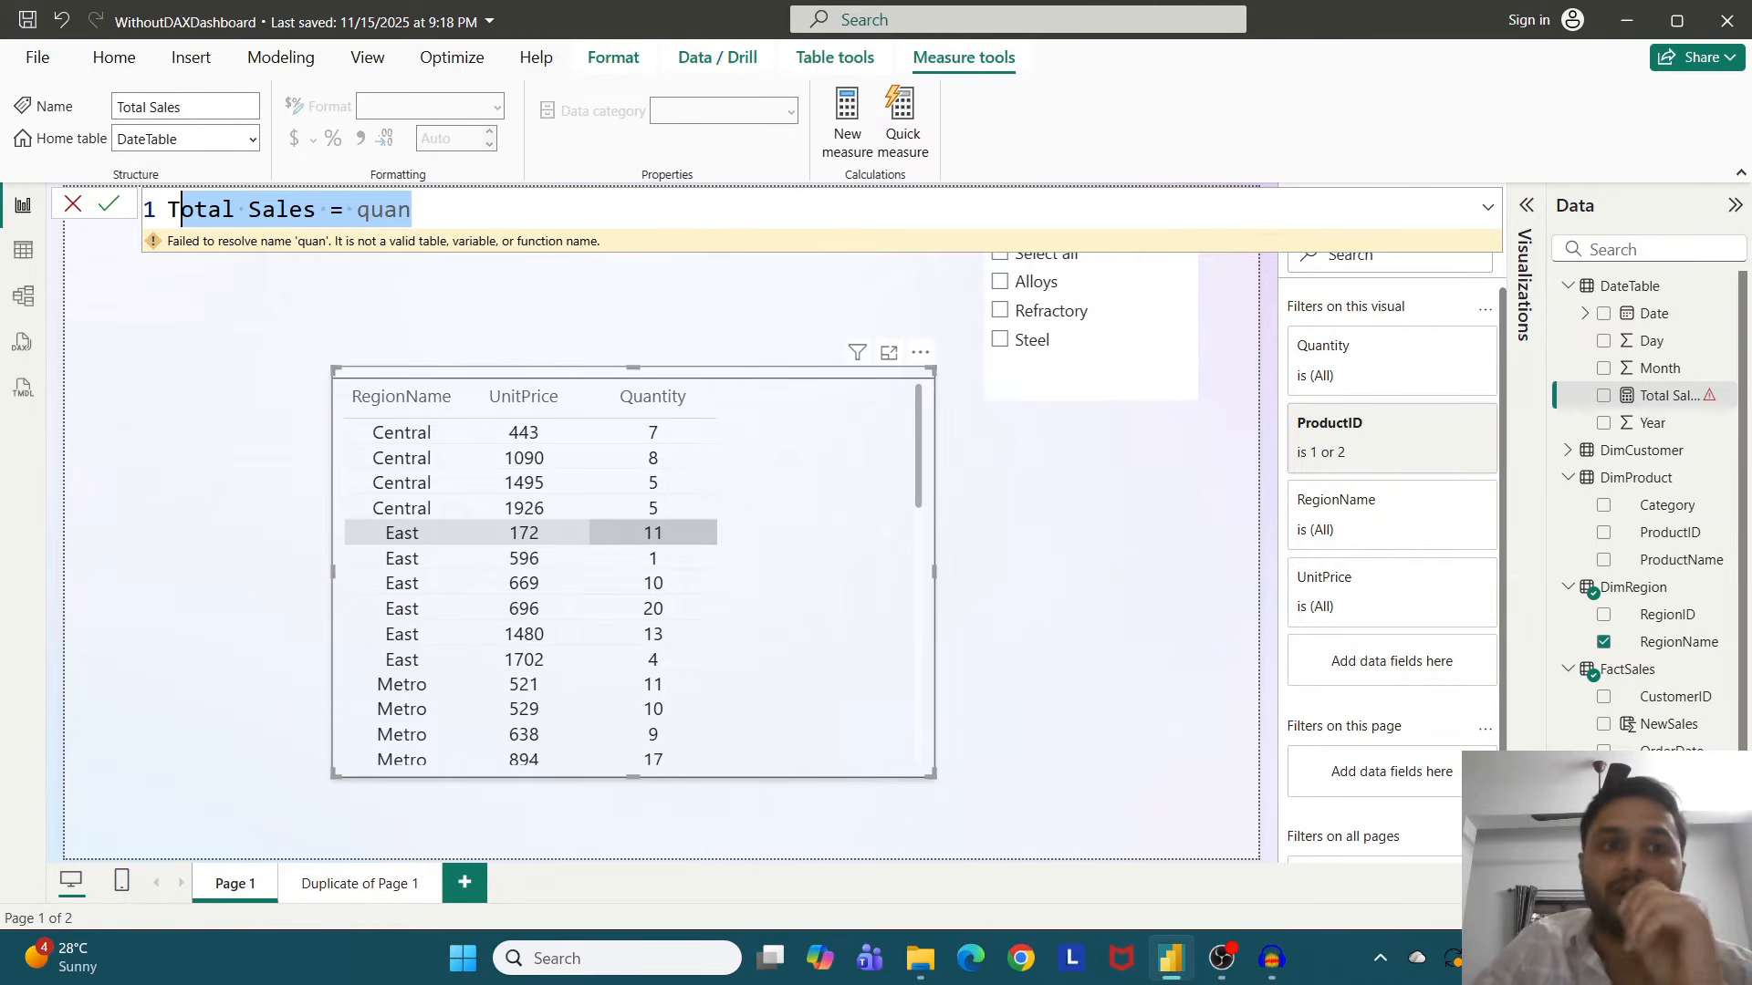
drag(181, 209, 168, 209)
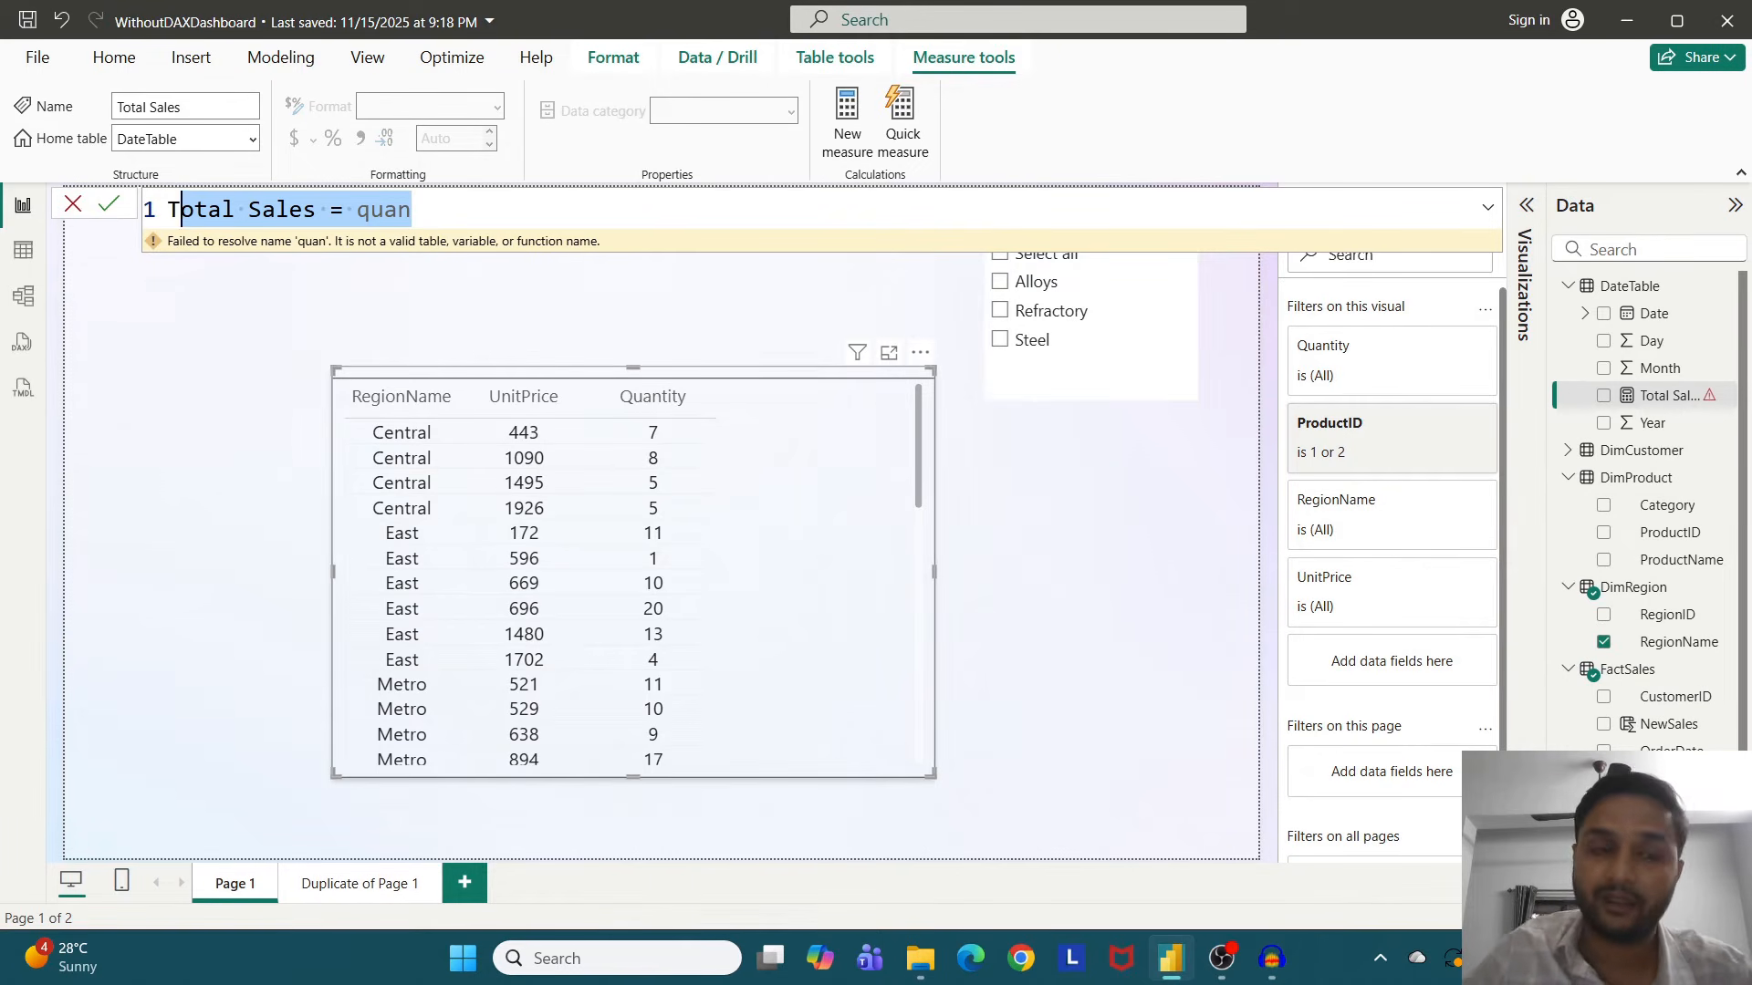
click(413, 209)
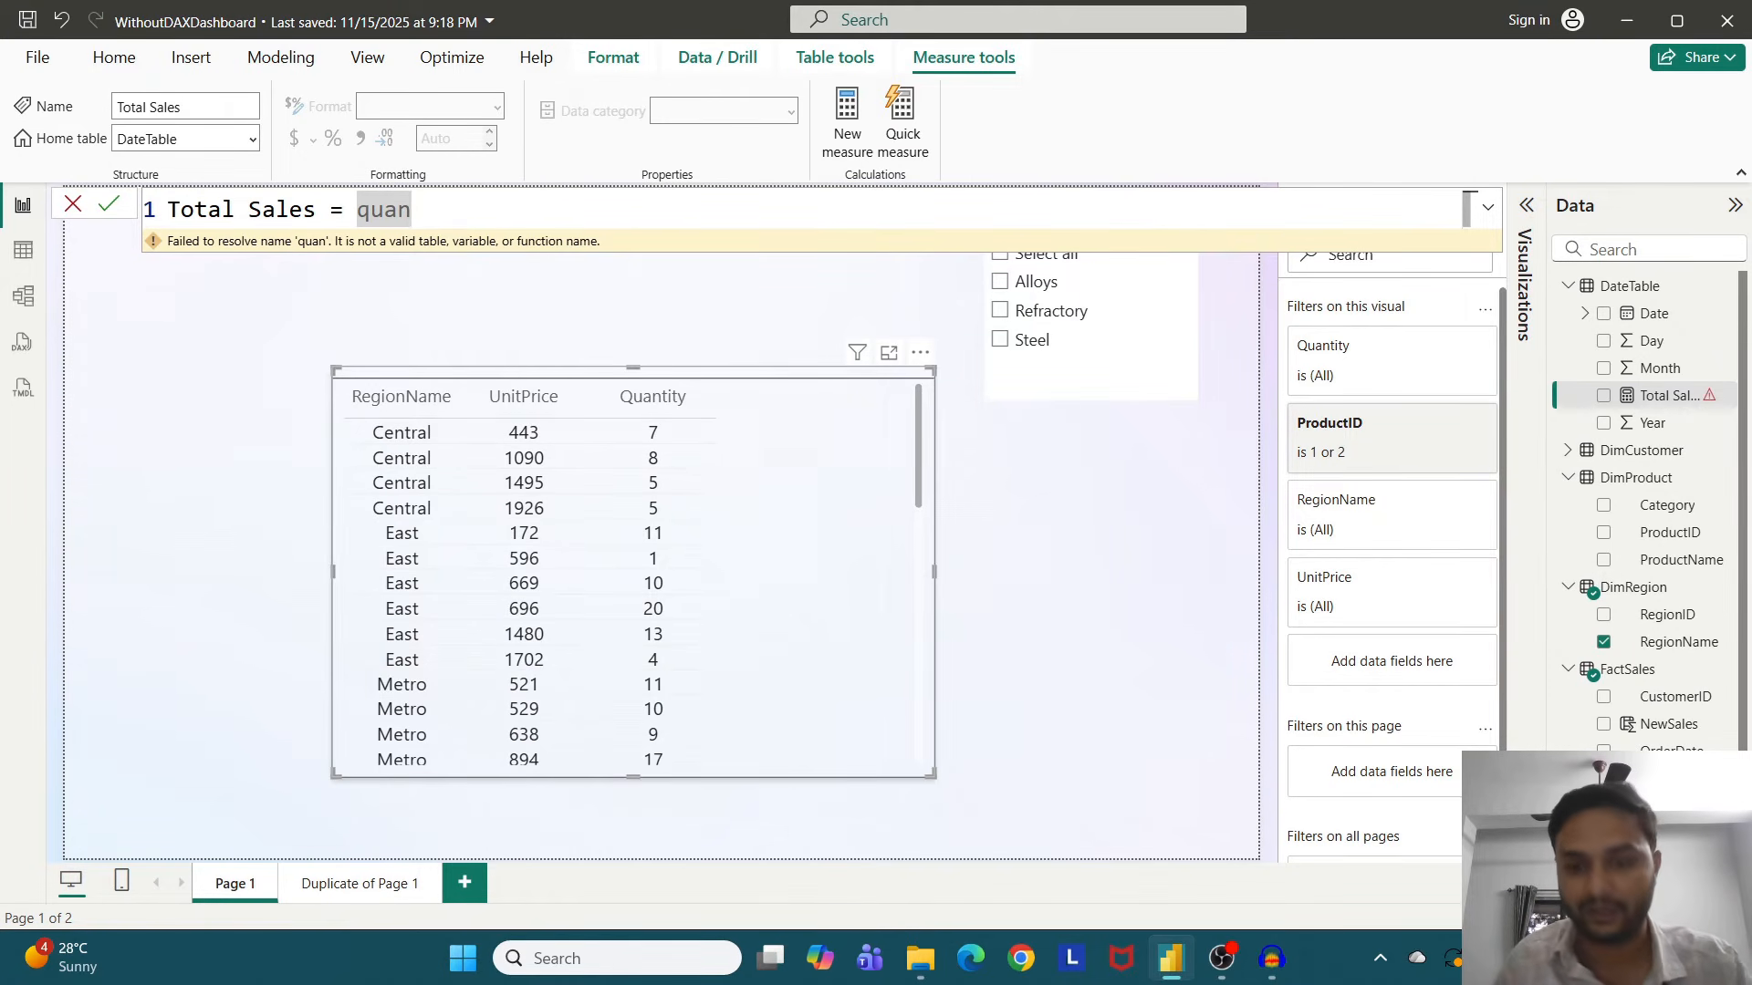
key(BackSpace)
key(BackSpace)
key(BackSpace)
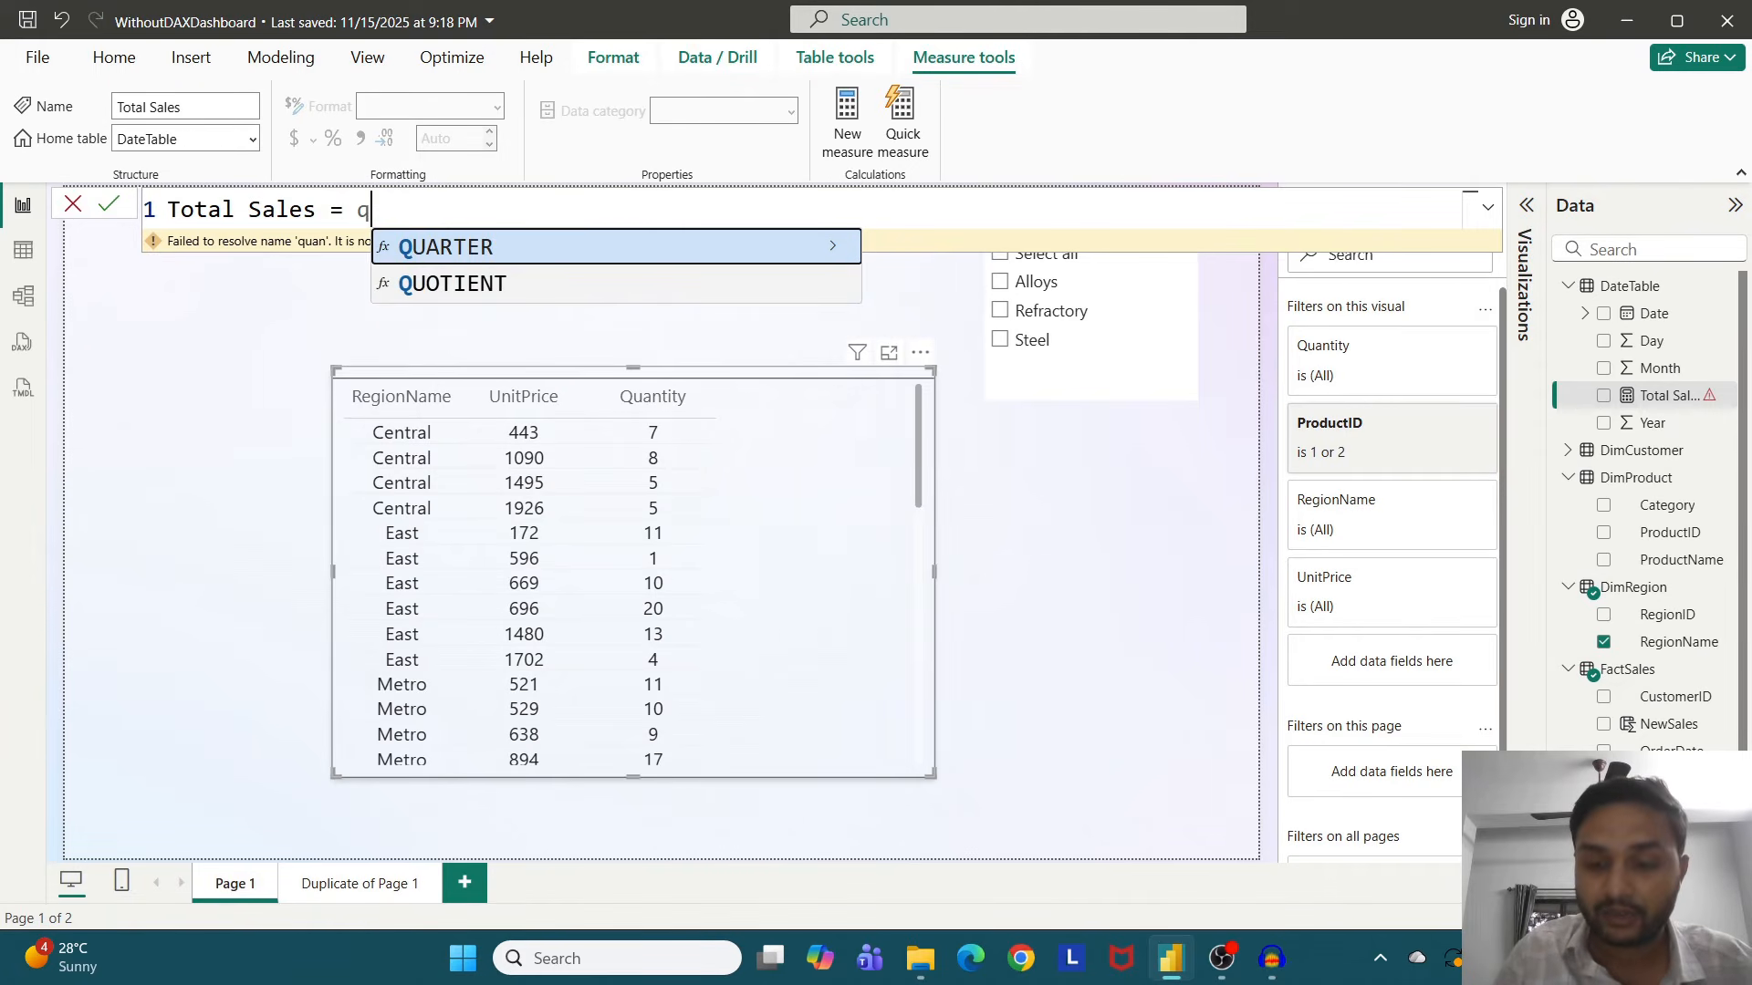
key(BackSpace)
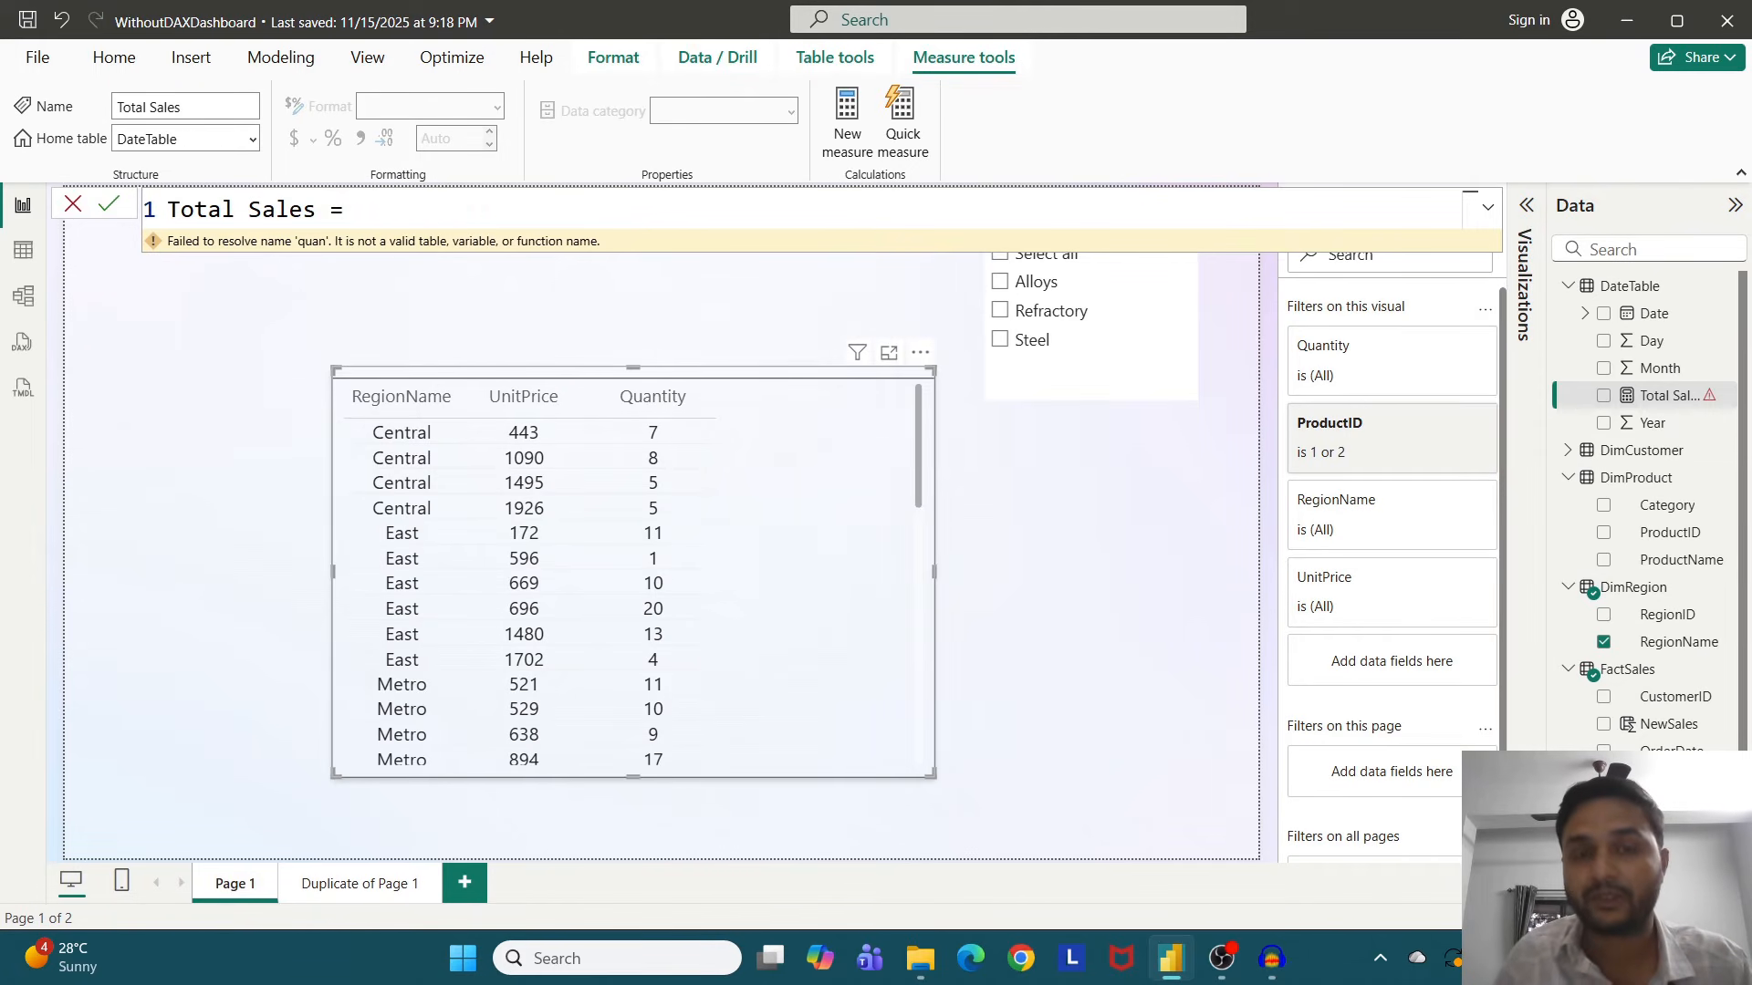
- Start the Total Sales formula with the SUMX function, giving FactSales as its table argument
text(Sum)
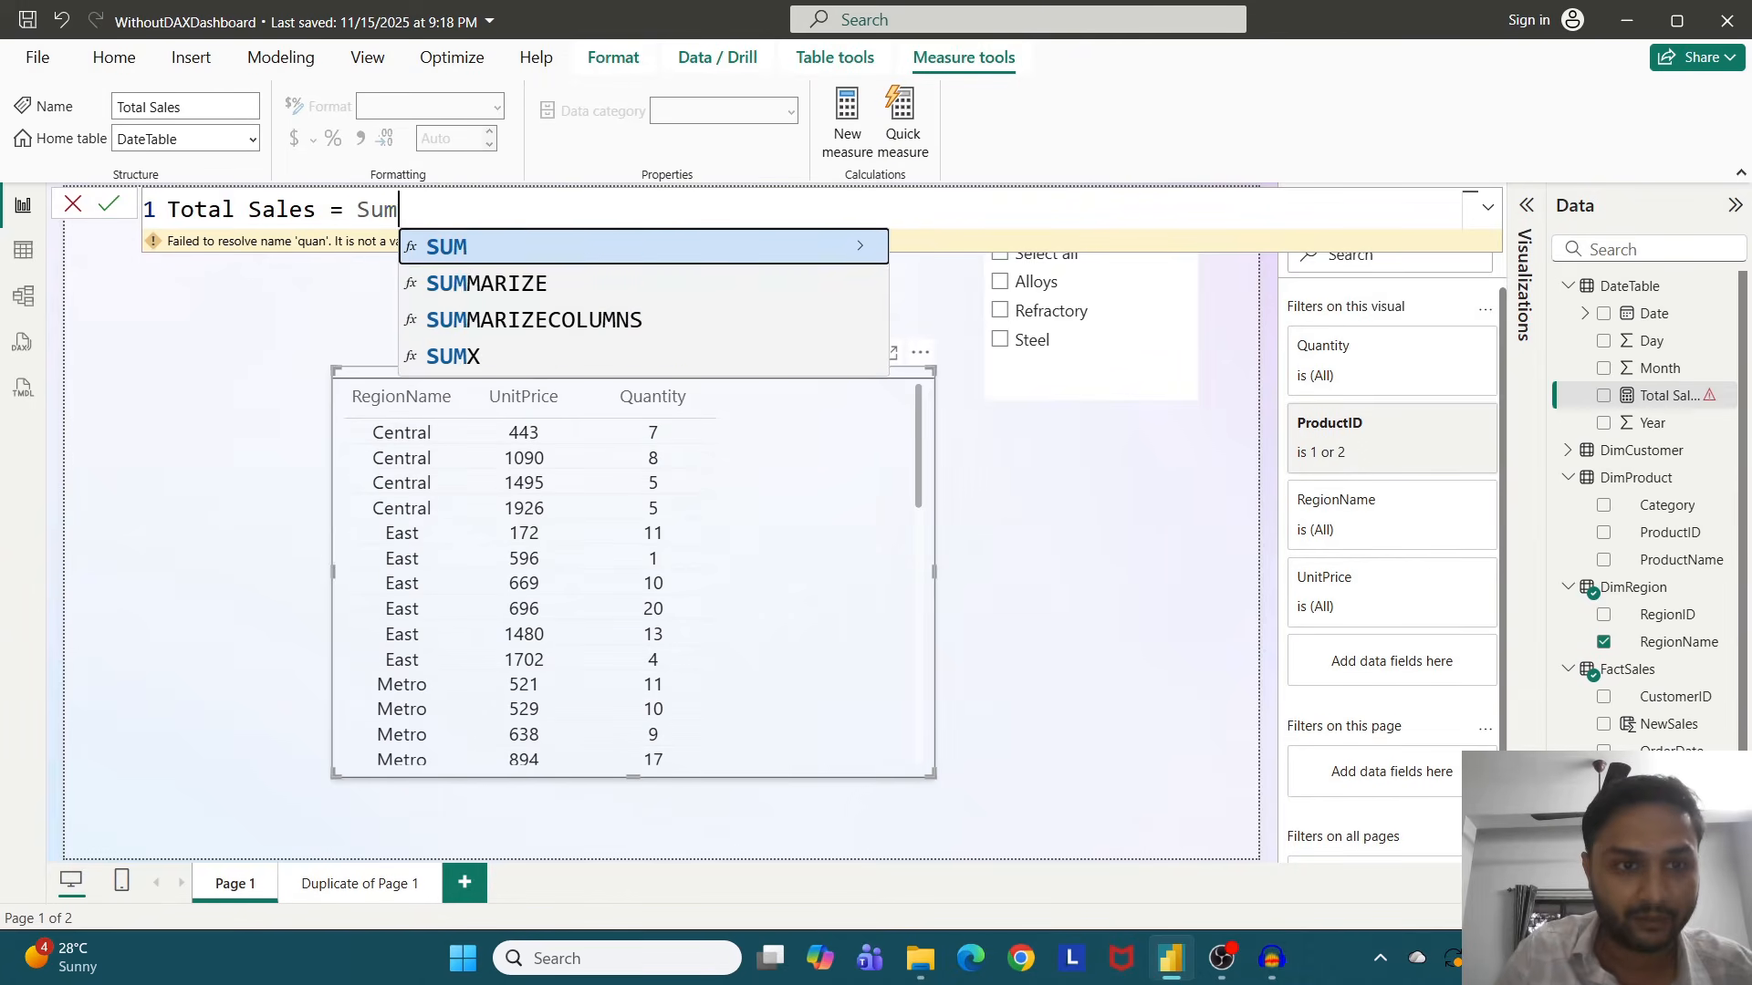
text(x)
key(Tab)
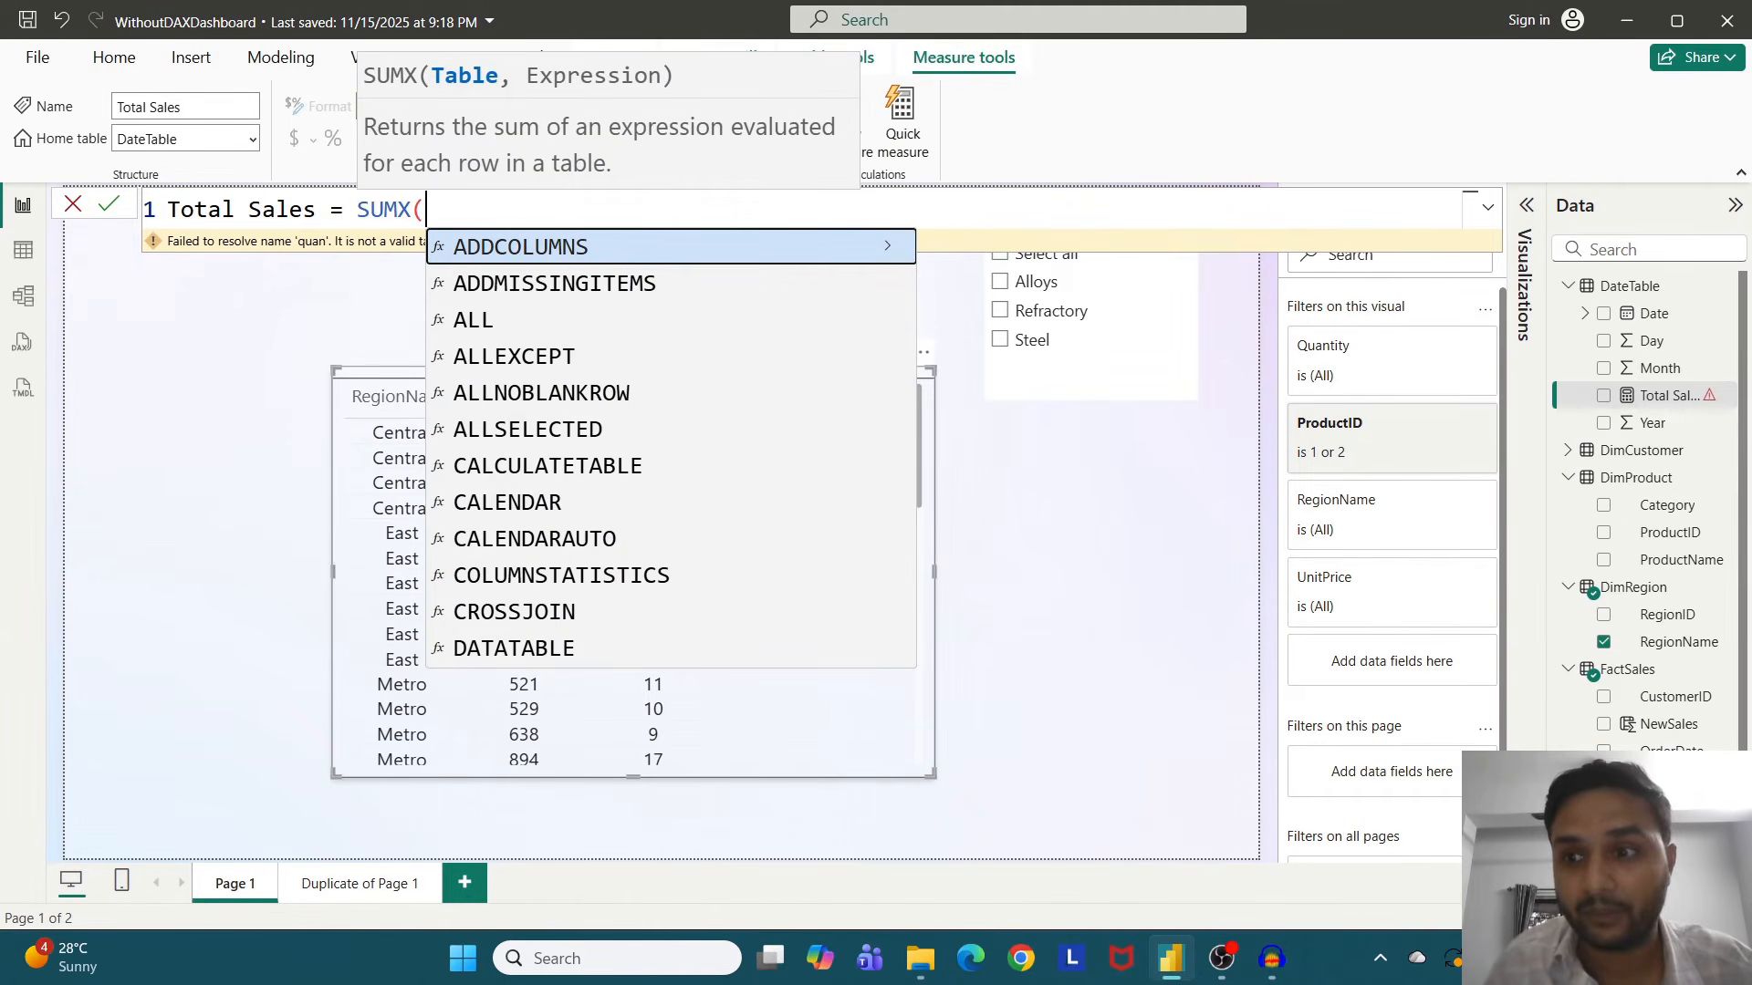
text(Fac)
key(Tab)
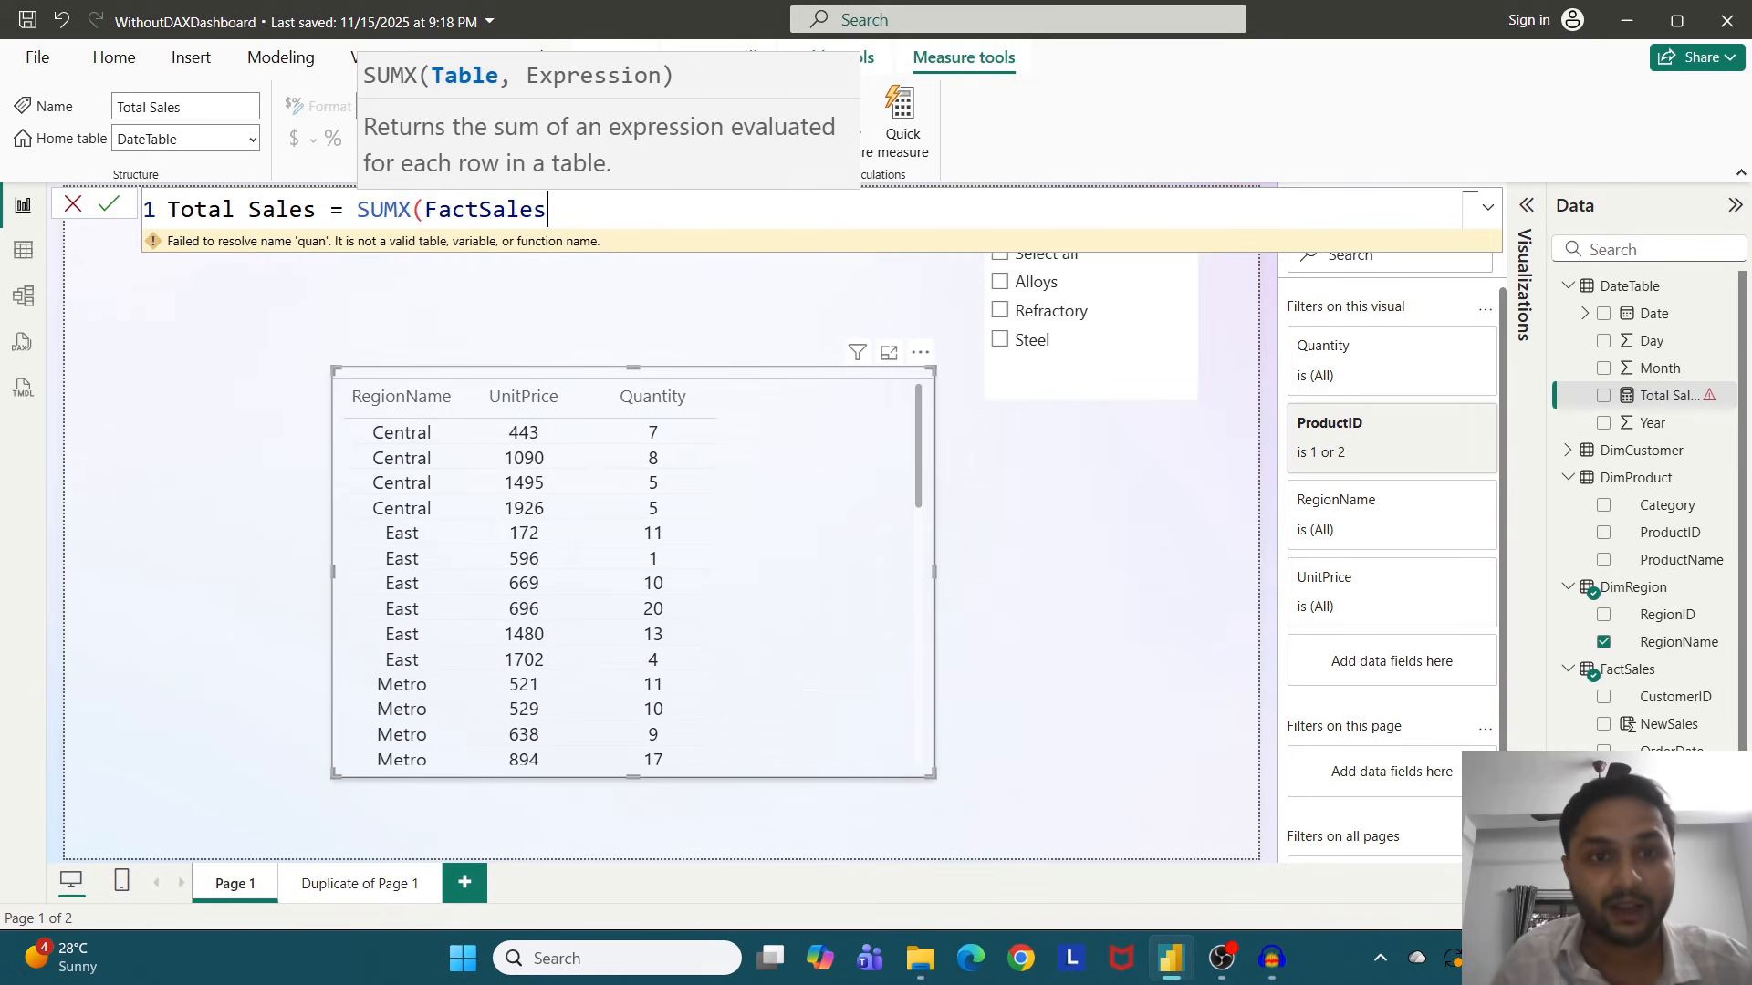
text(,)
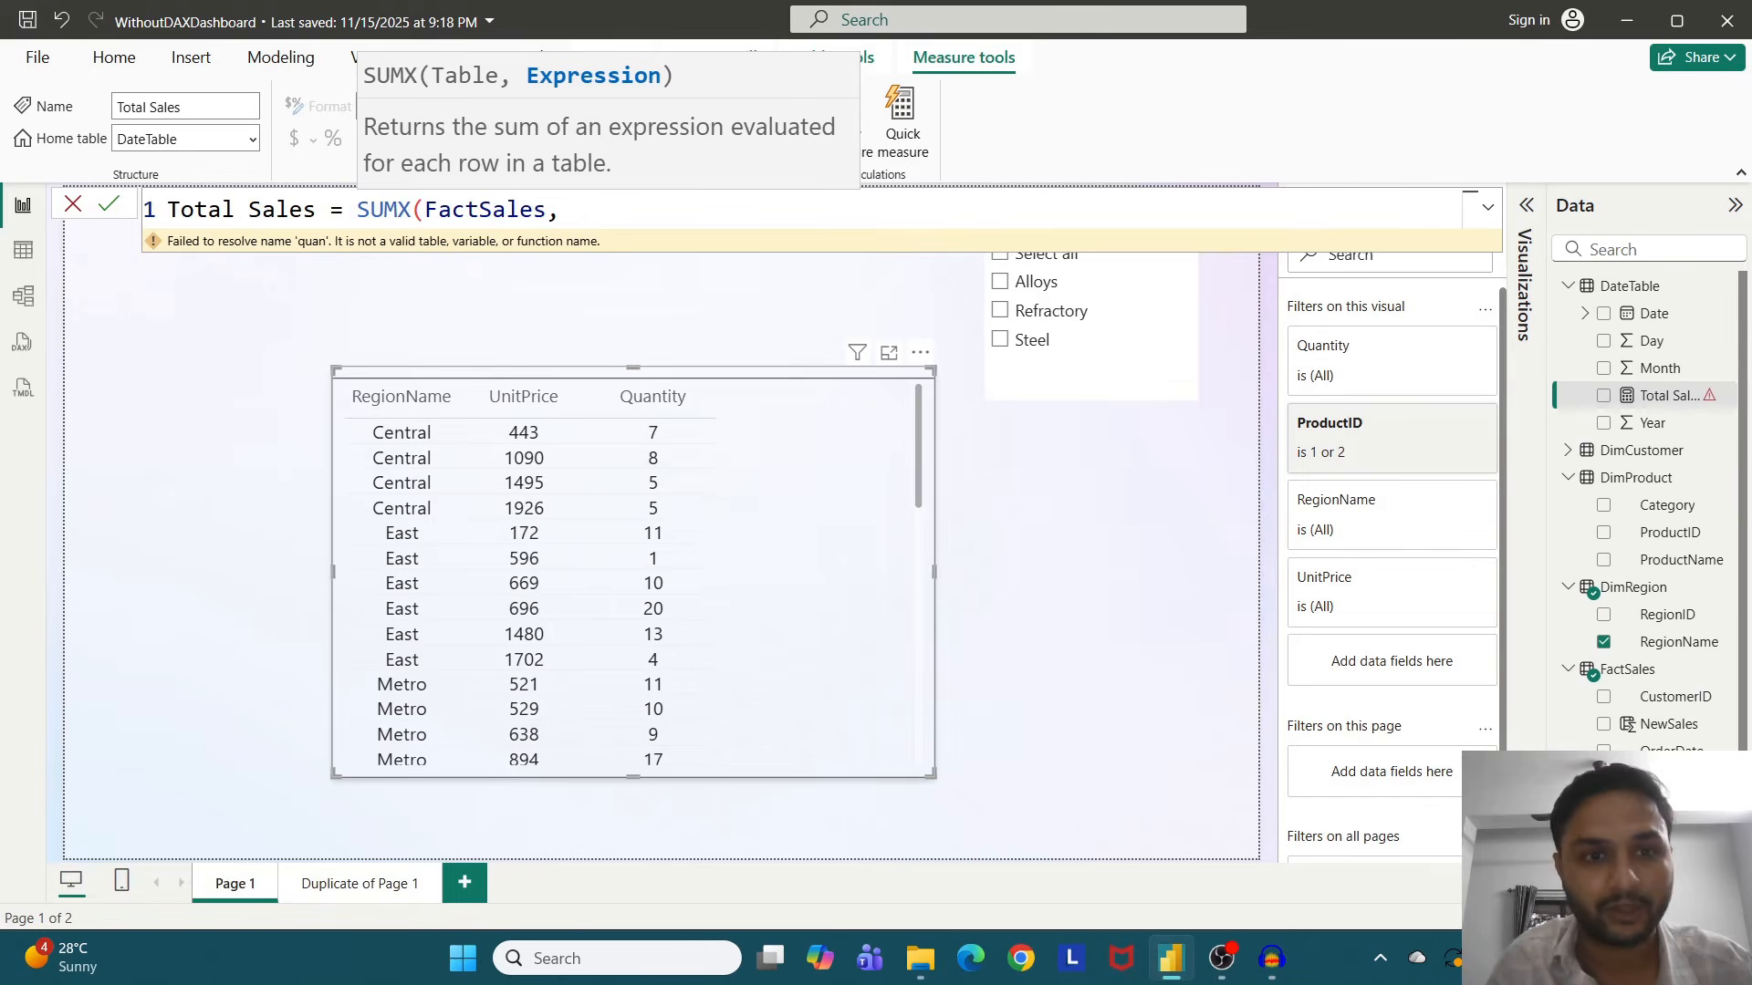
- Complete the SUMX expression of Total Sales with FactSales[UnitPrice]*FactSales[Quantity] and commit the measure
text(uni)
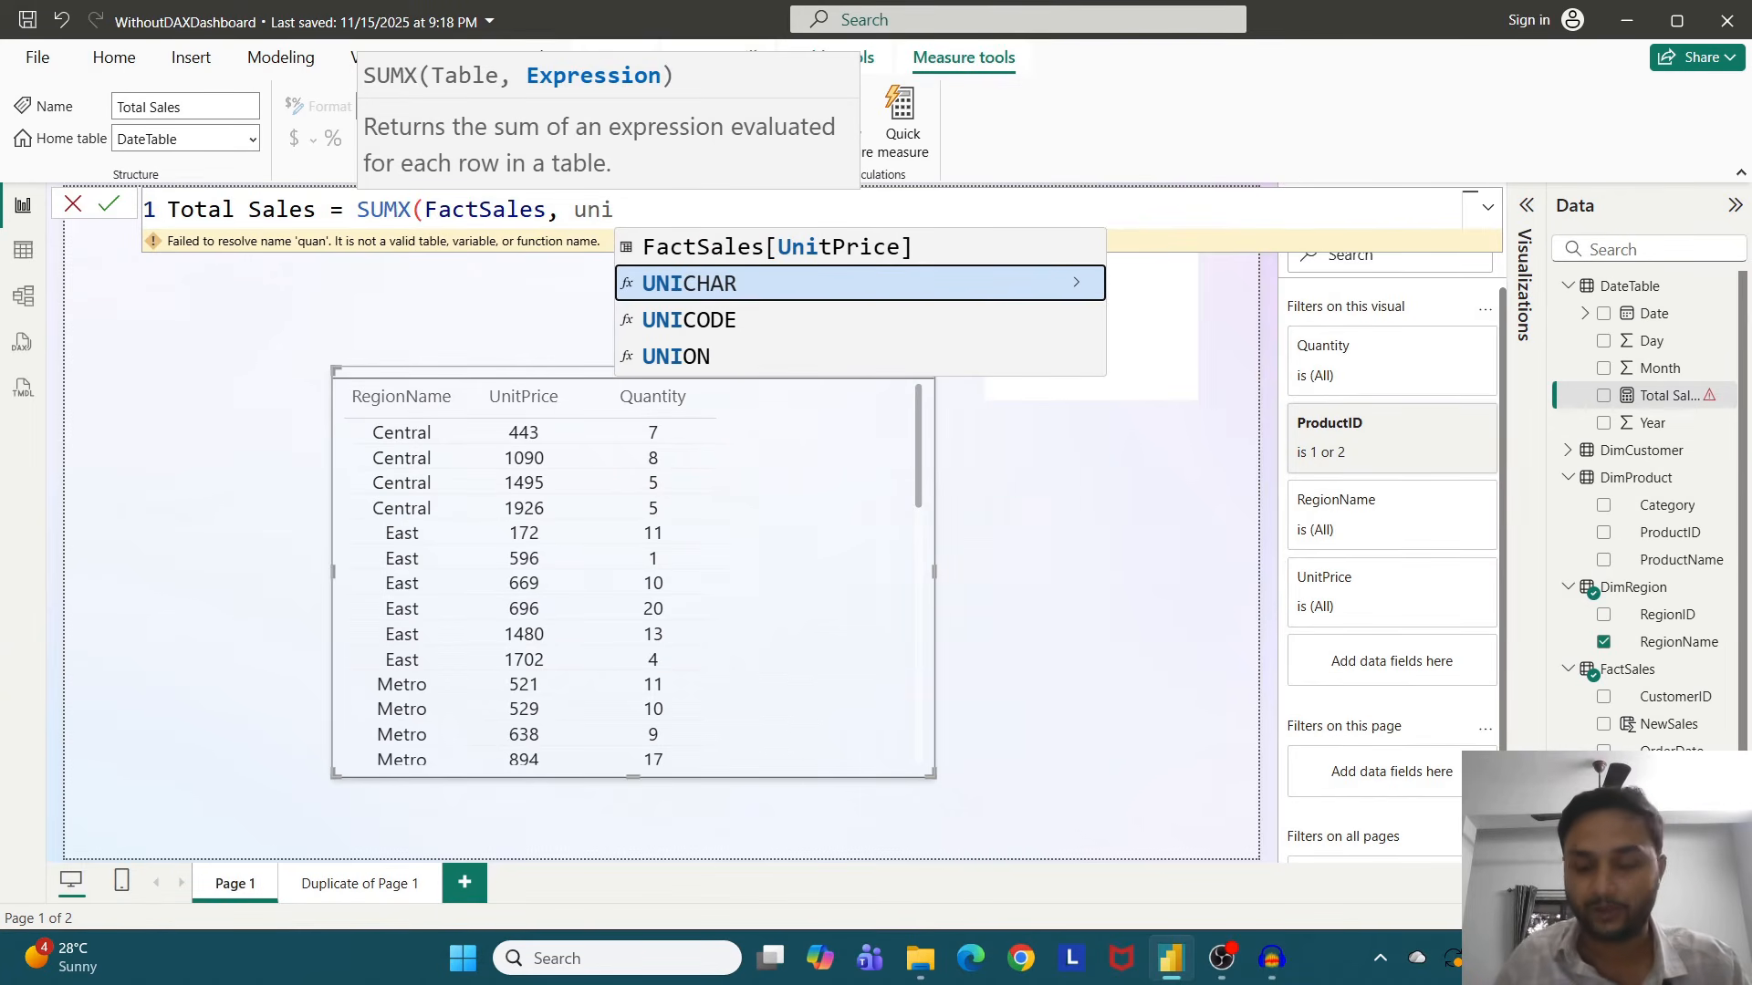
key(Up)
key(Tab)
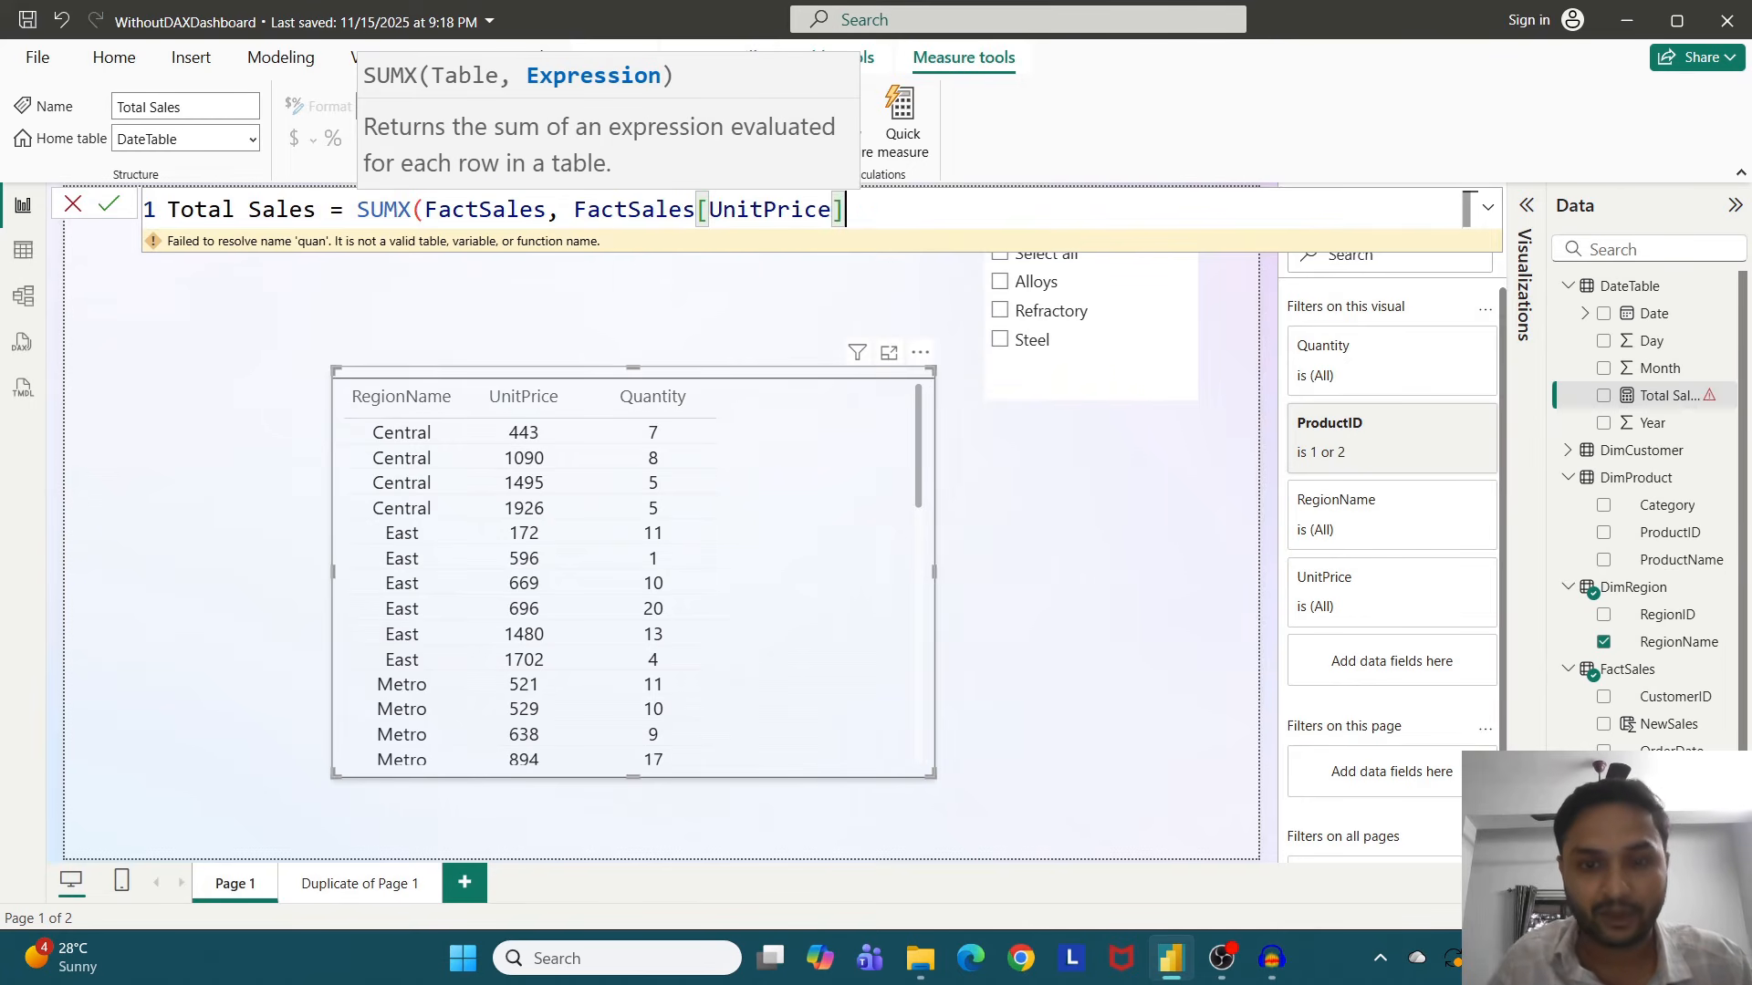
text(*)
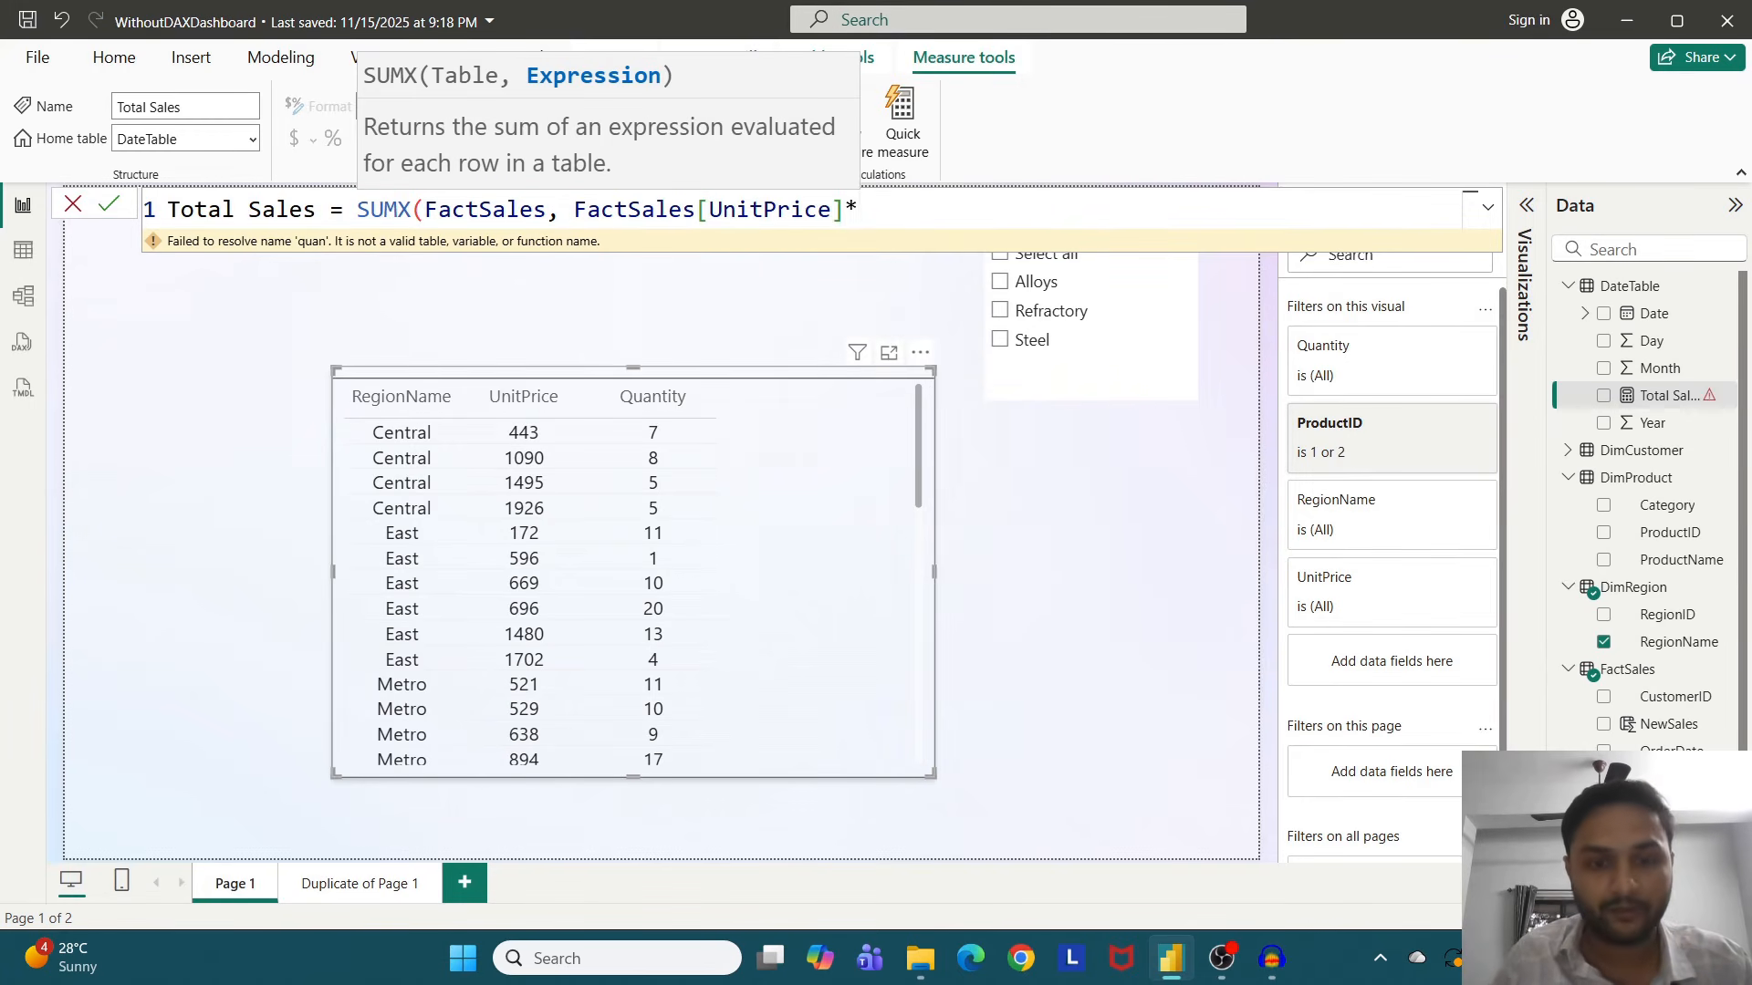
text(qu)
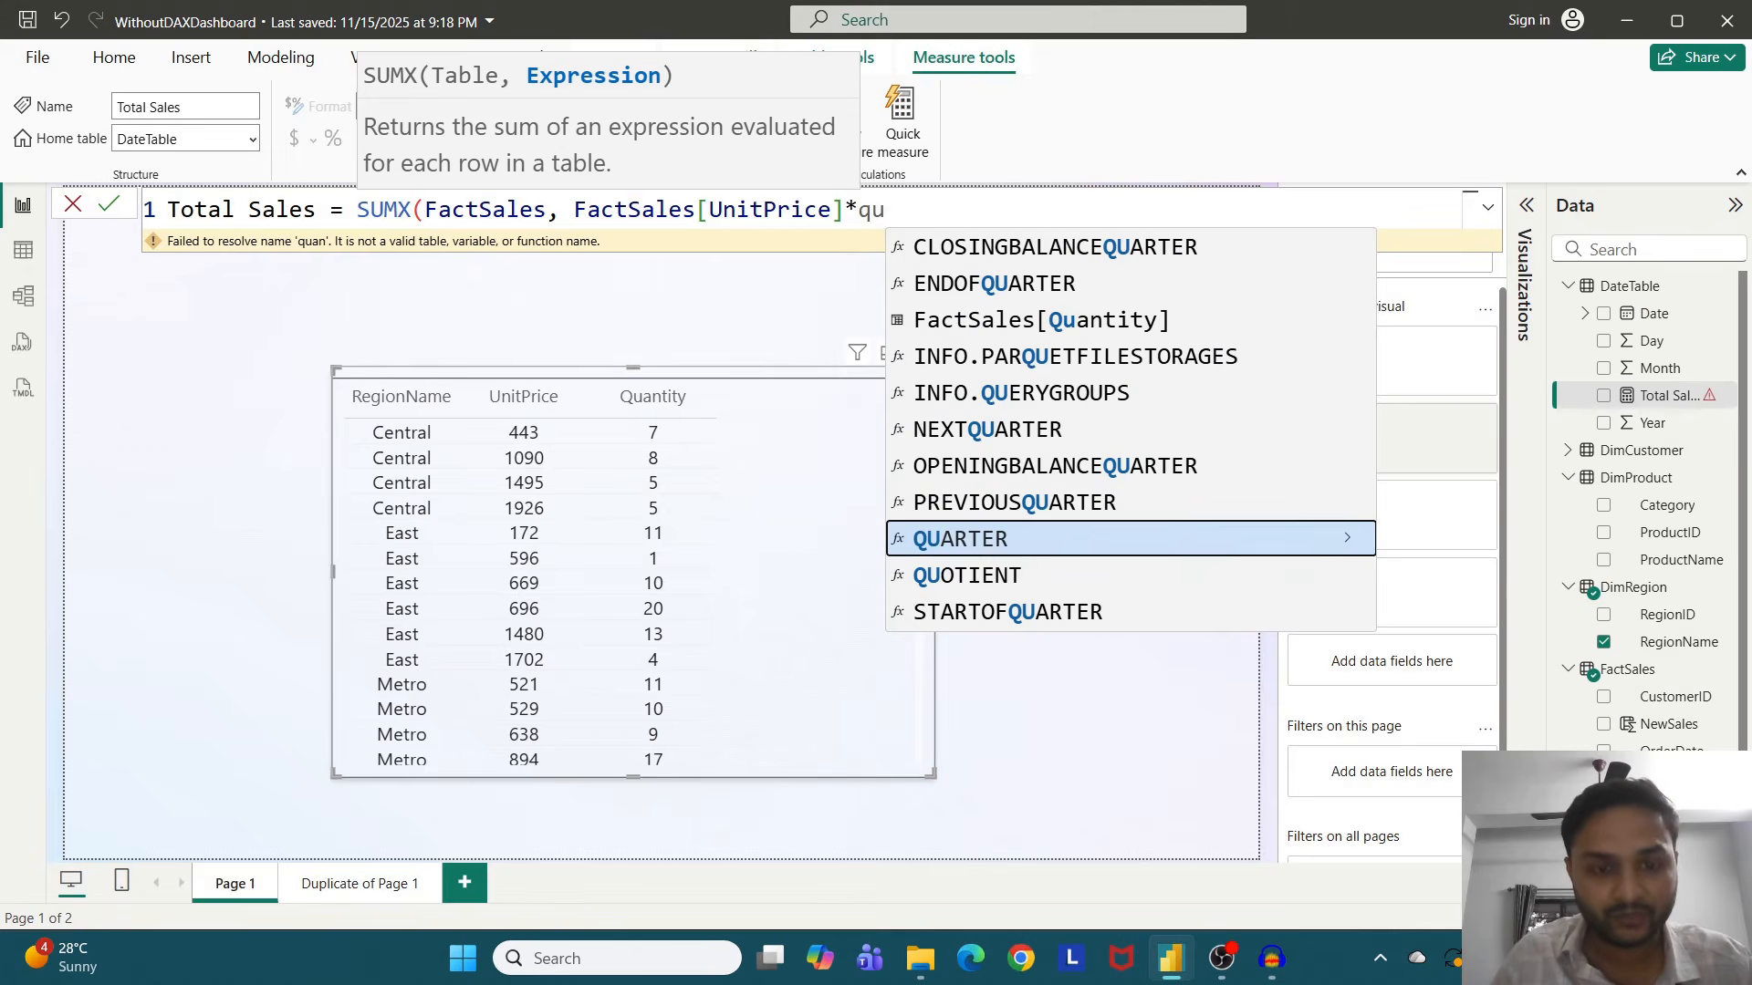
text(a)
key(Up)
key(Up)
key(Up)
key(Up)
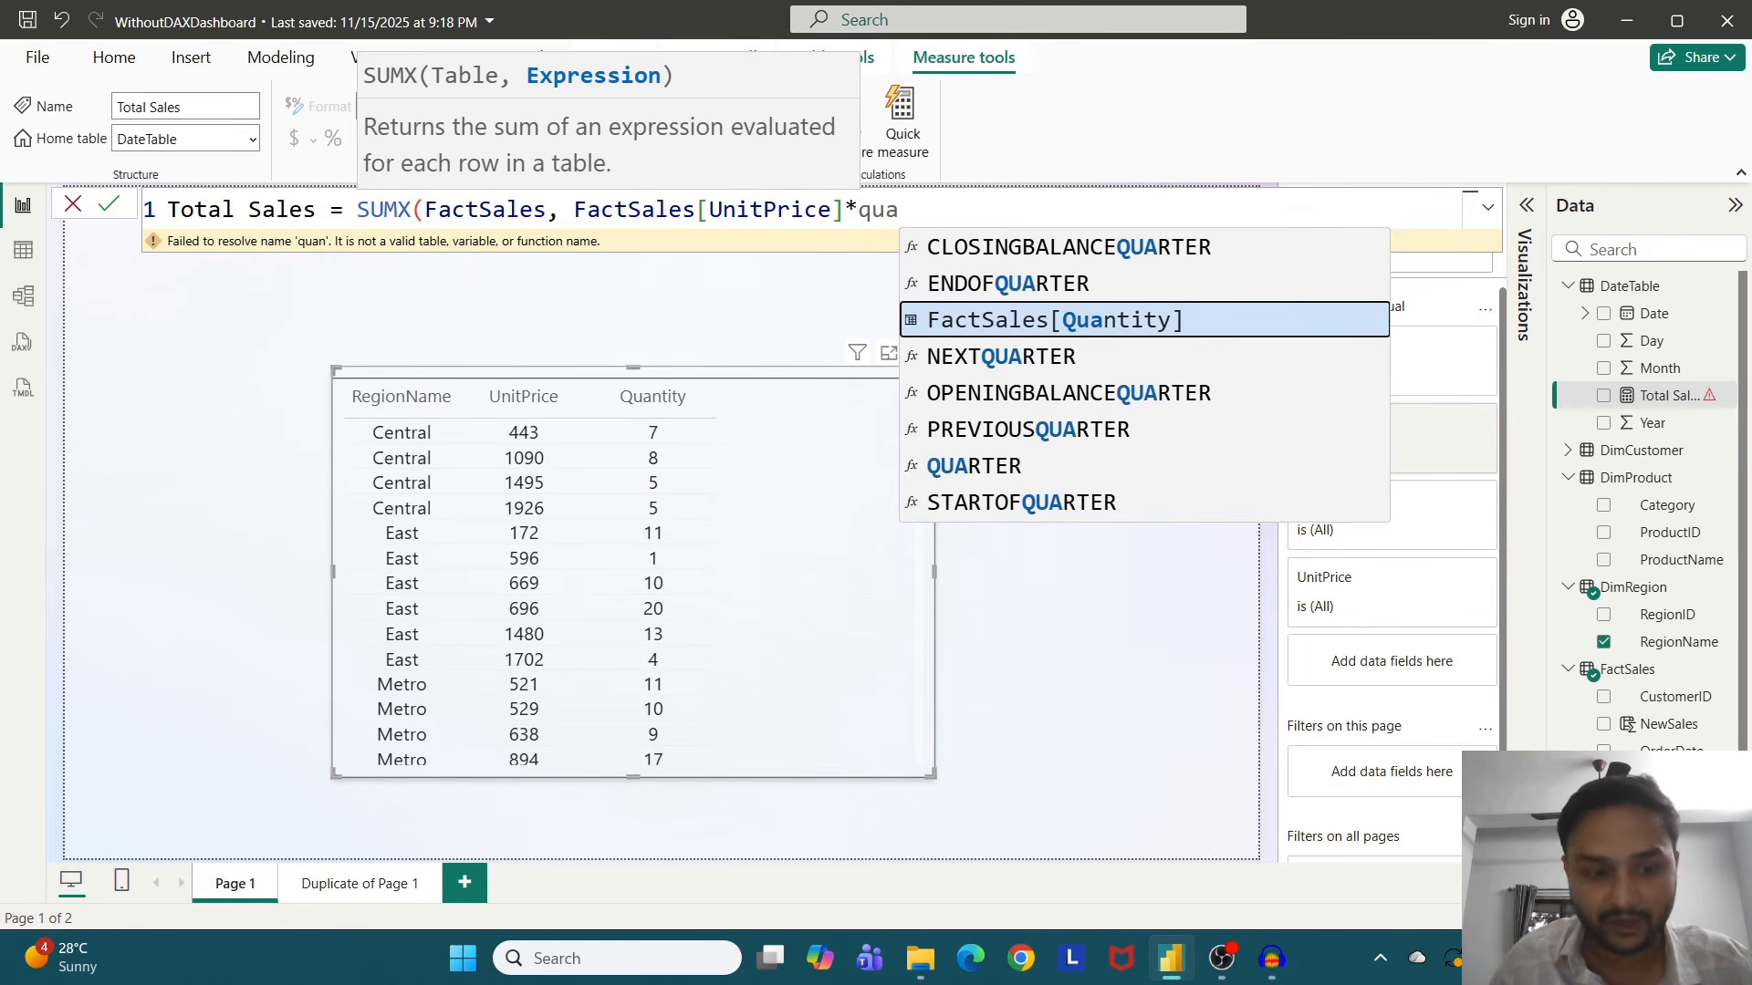
key(Tab)
text())
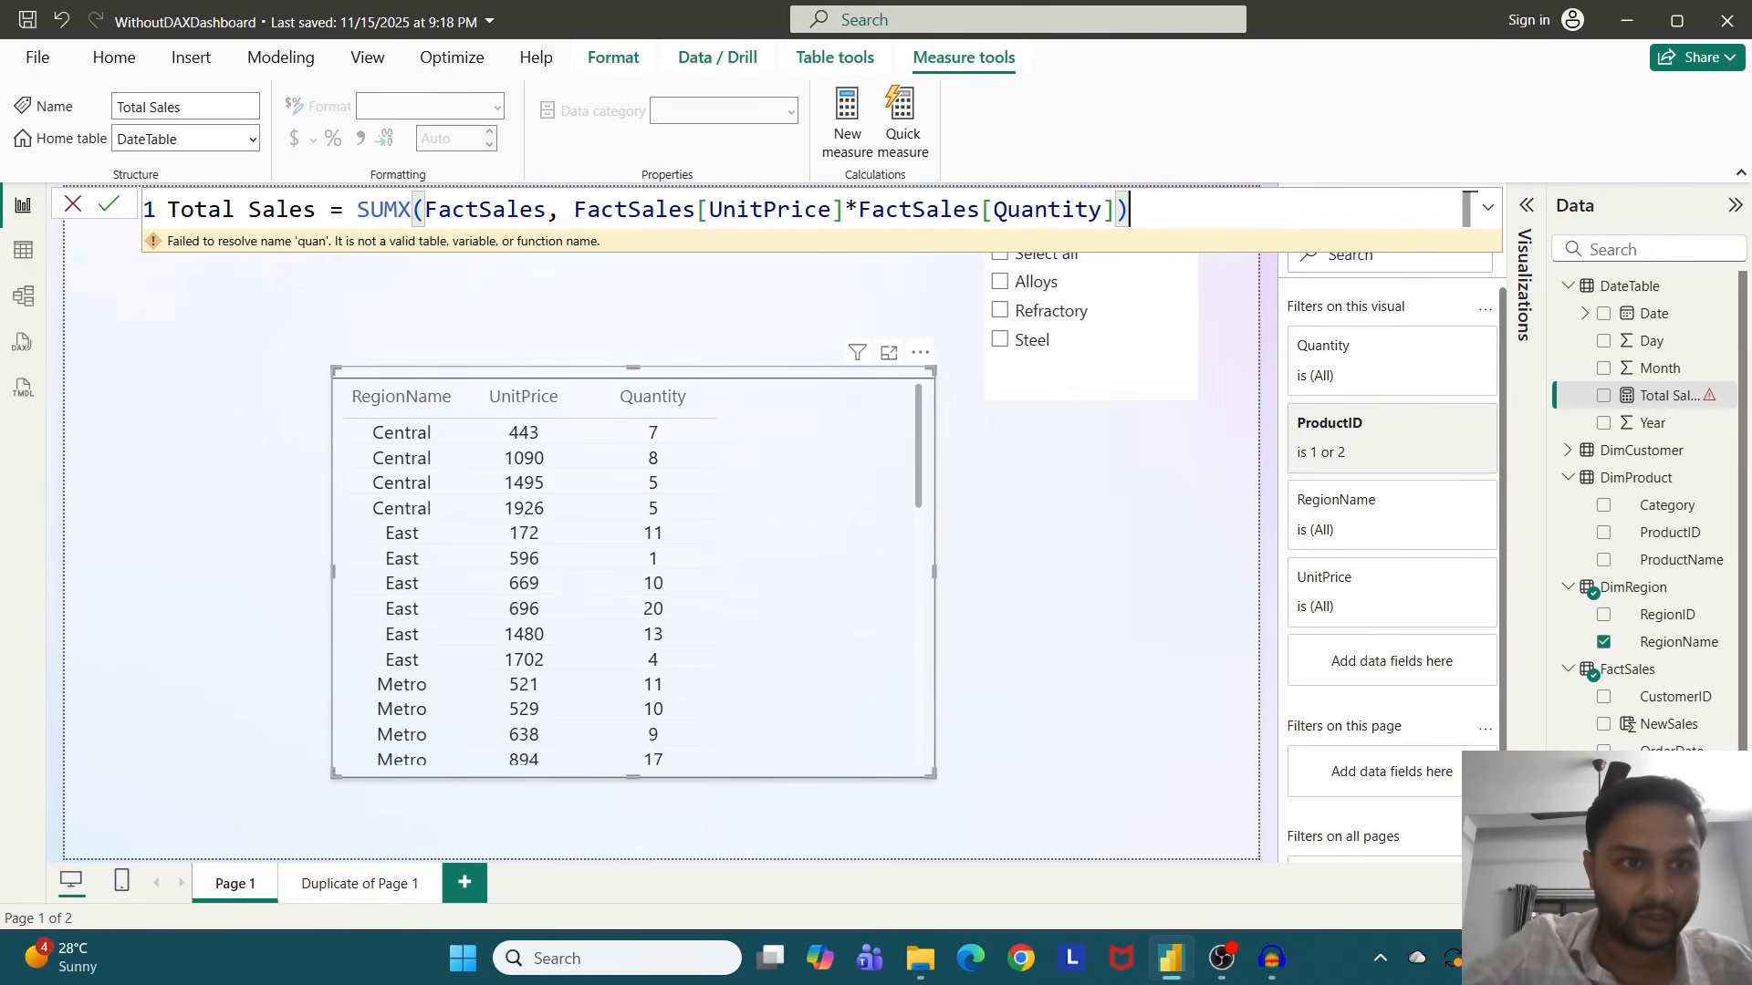
key(Return)
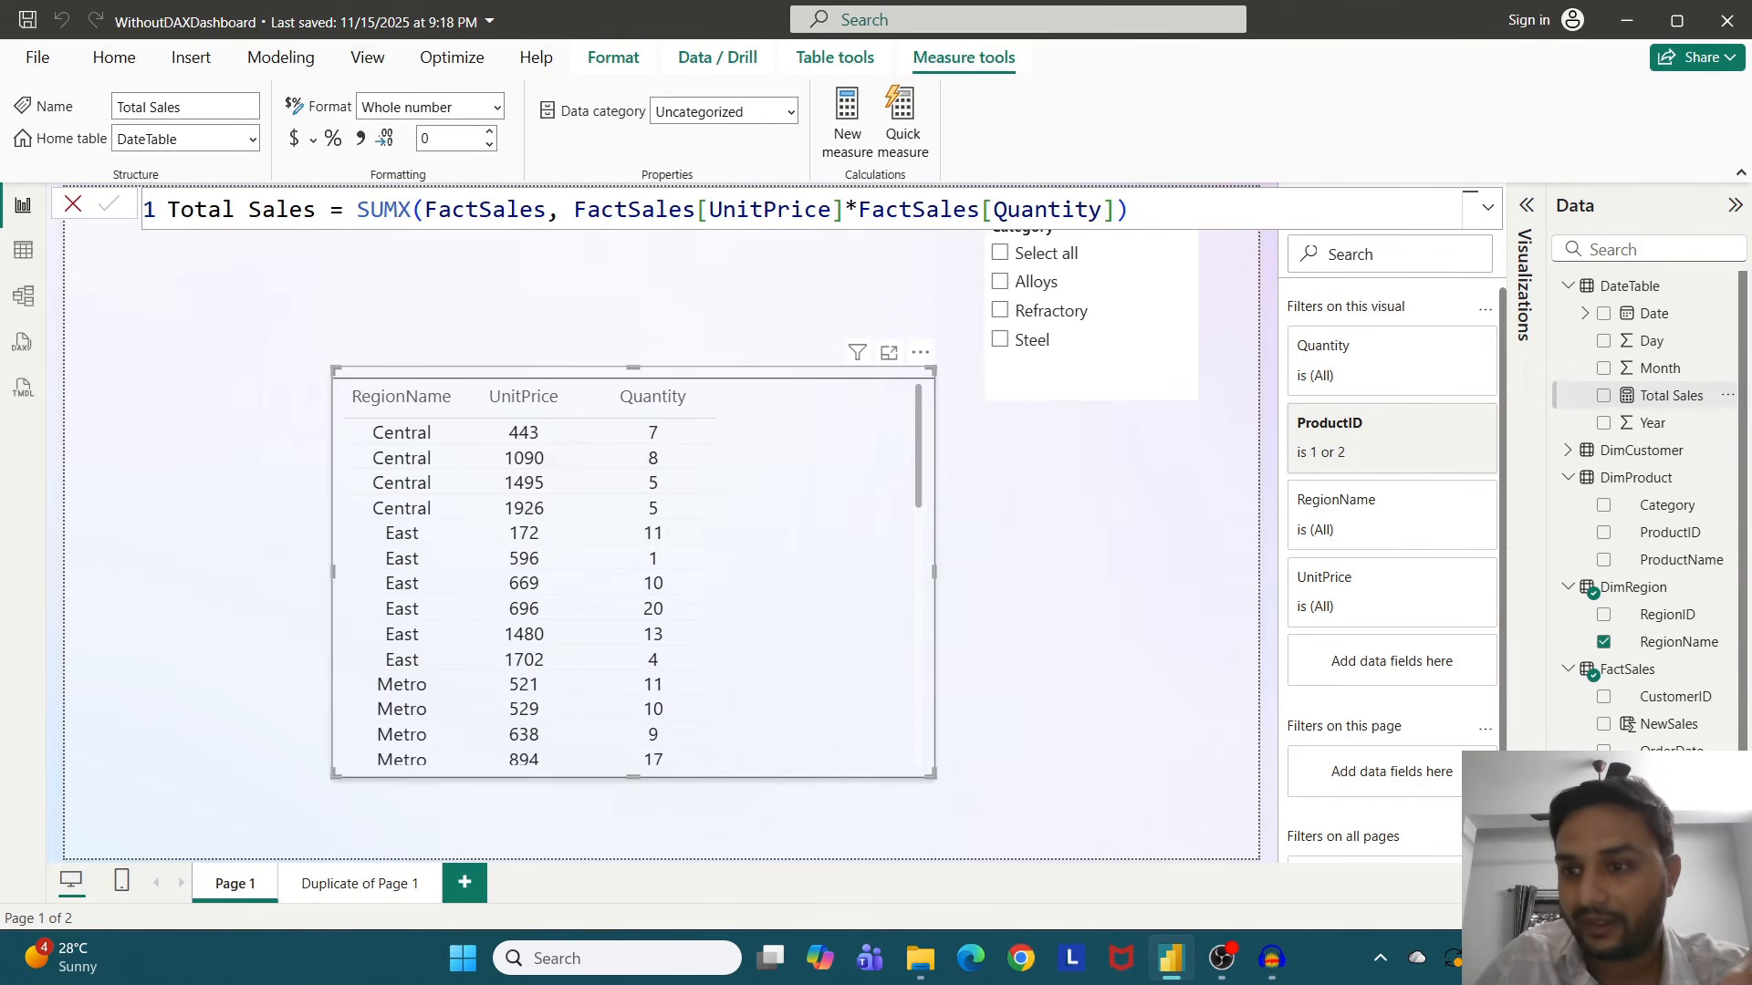
- Add the Total Sales measure to the table visual as a new column and move the visual clear of the Category slicer
drag(1672, 395, 694, 447)
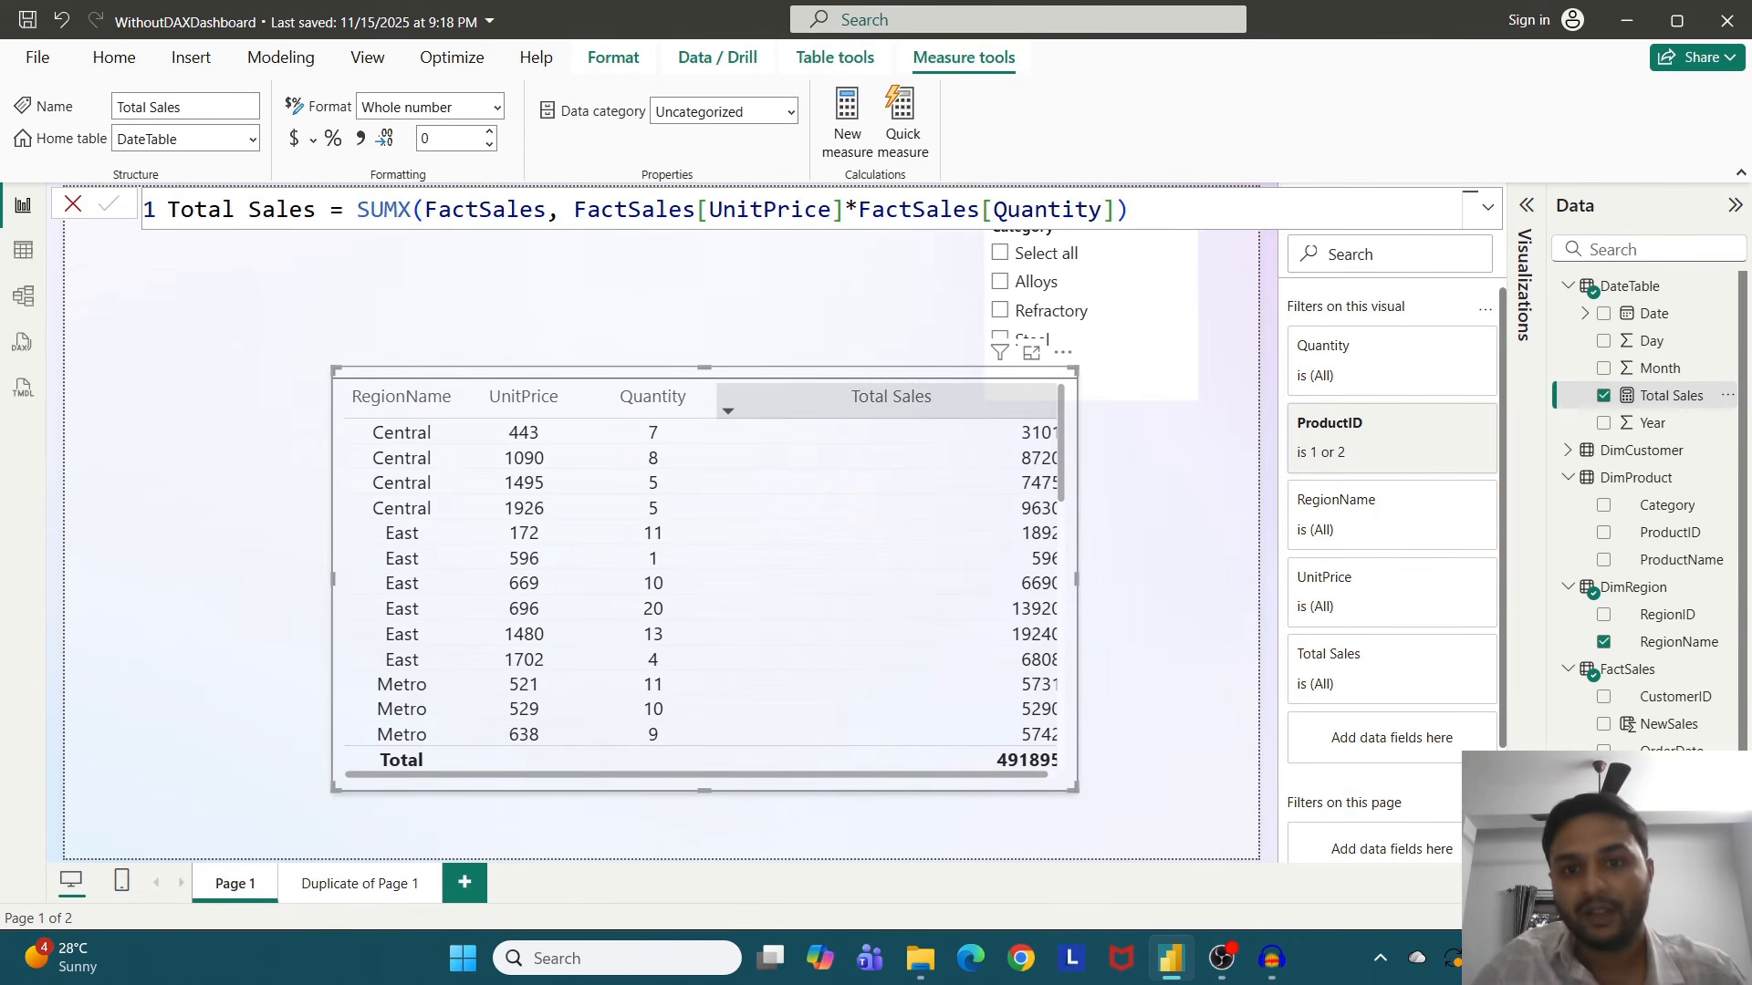
drag(803, 375, 602, 359)
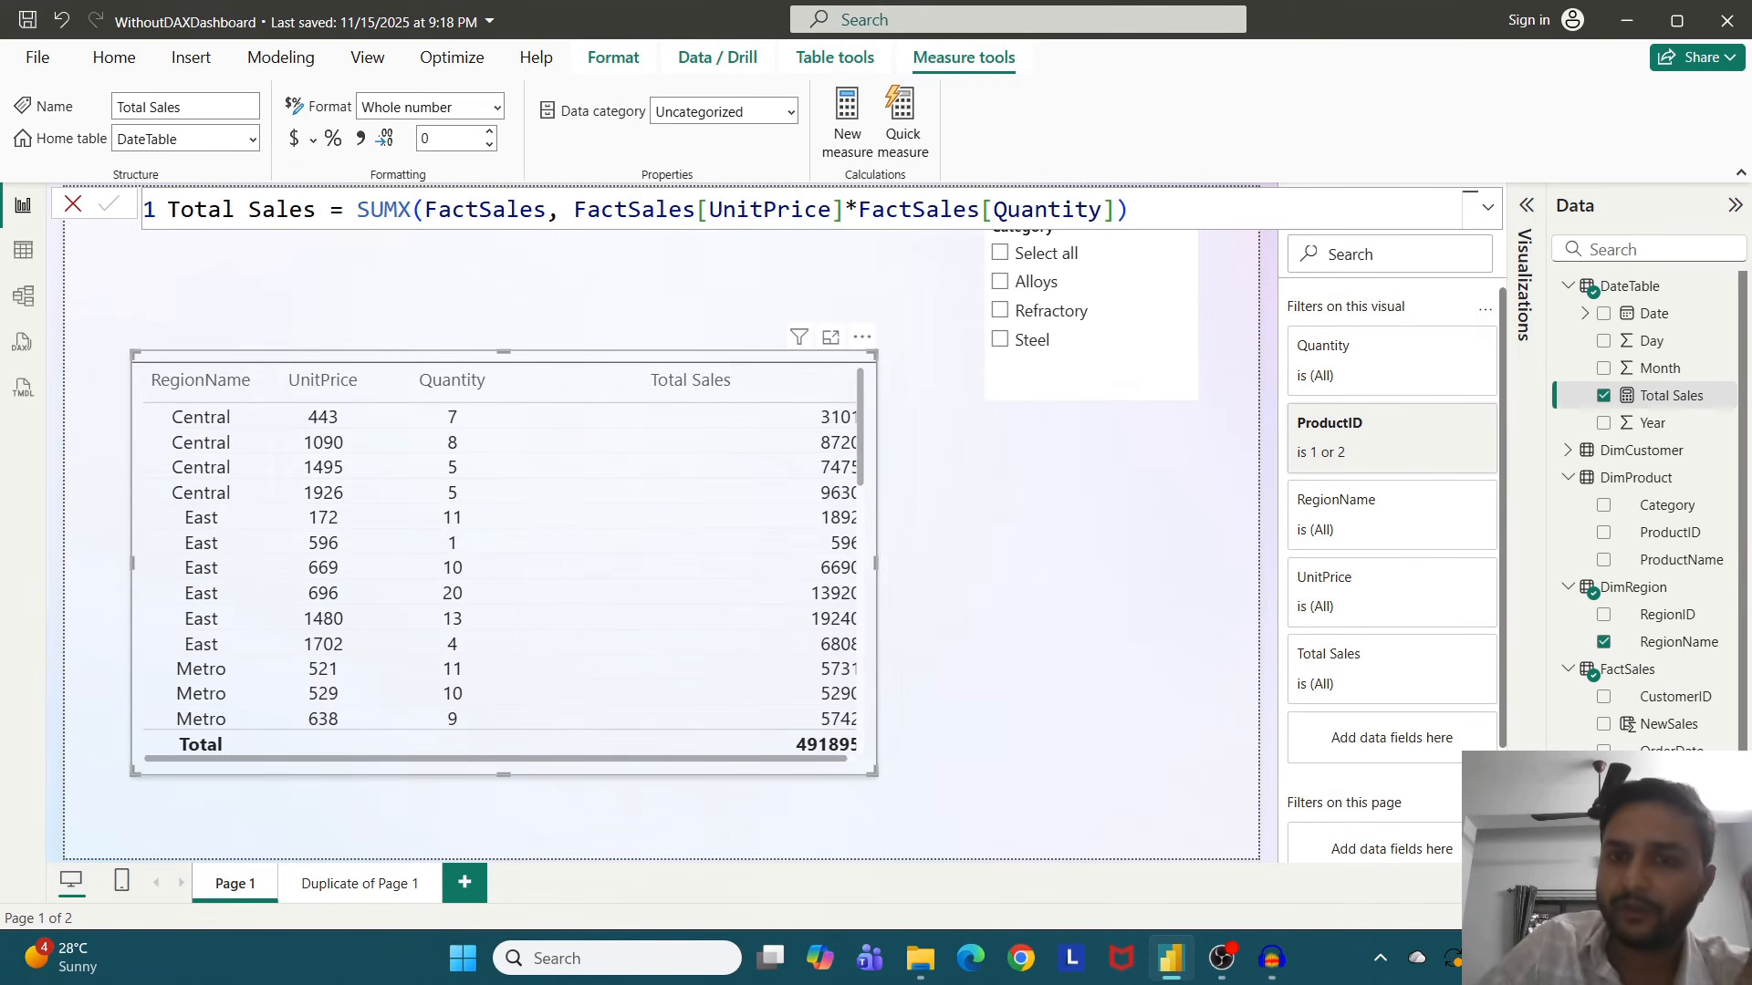